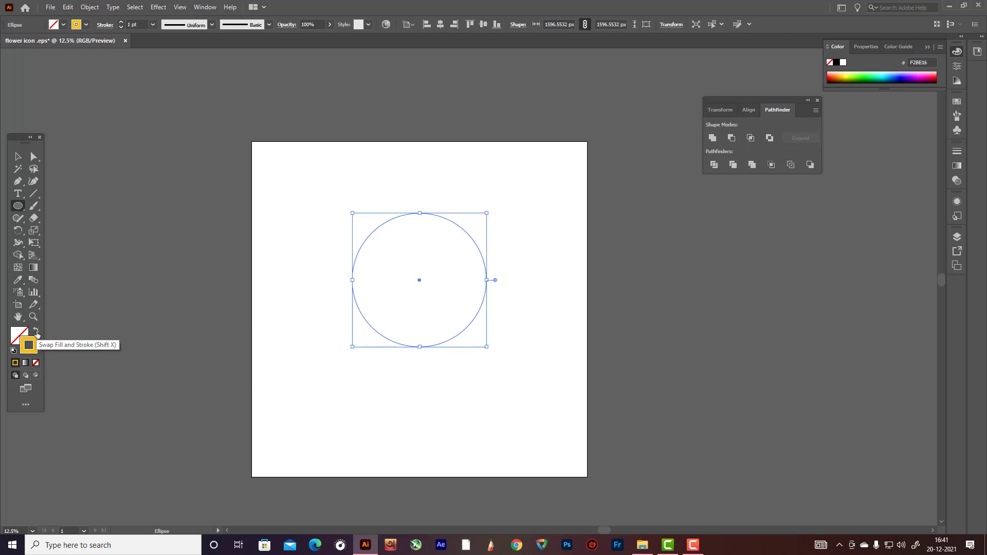
Swap the circle's fill and stroke, and paste a copy in front scaled down about the same centre
click(36, 333)
click(17, 156)
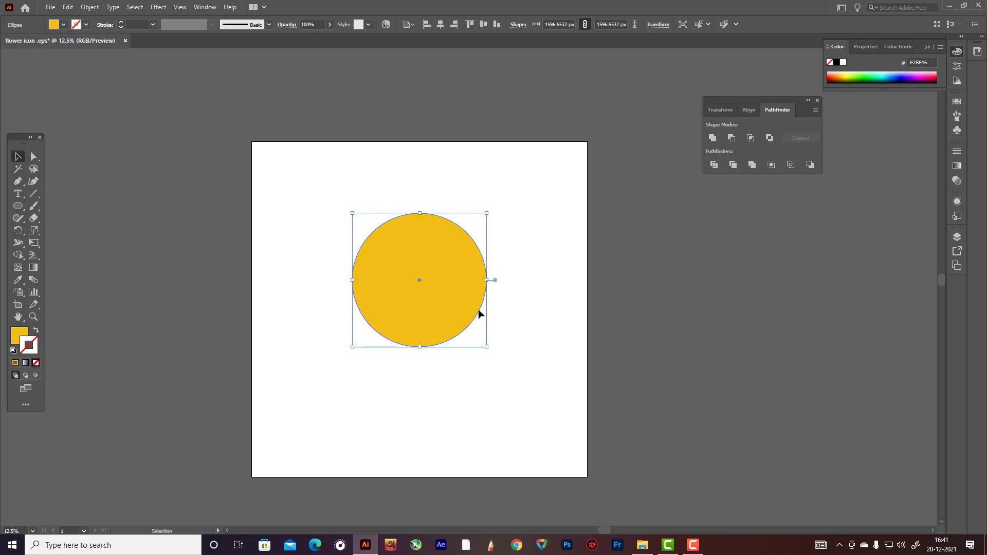
key(ctrl+c)
key(ctrl+f)
mouse_move(487, 212)
mouse_down()
mouse_move(476, 226)
mouse_move(492, 228)
mouse_up()
Cut the inner circle out of the outer one with the Shape Builder to leave a ring
drag(337, 195, 568, 390)
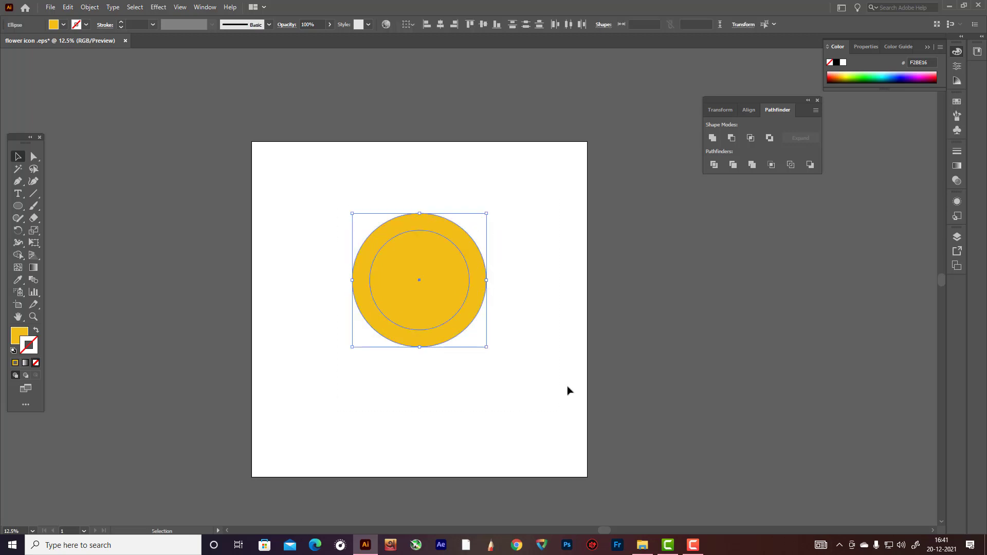
click(18, 255)
alt+click(414, 279)
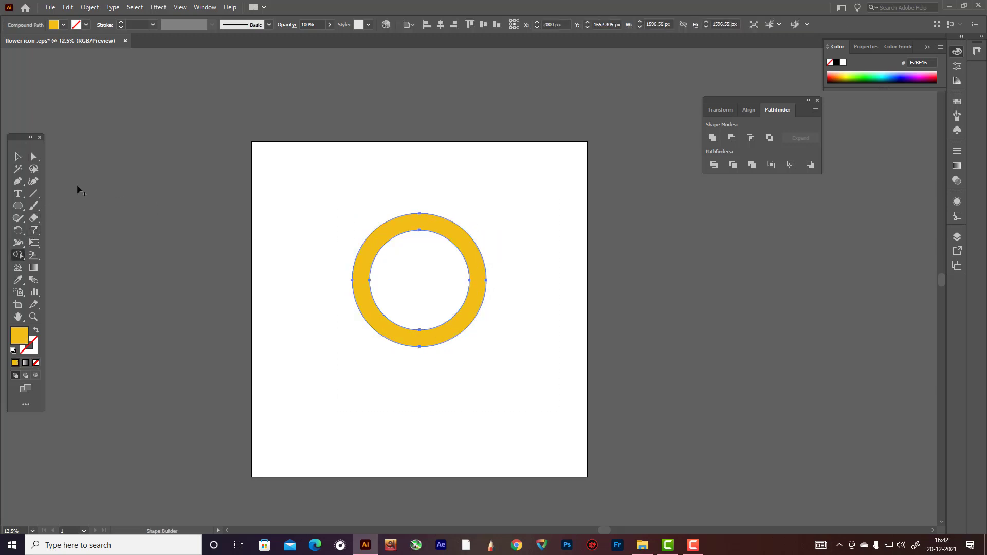
Move the ring down to about Y 1928 px and set its fill to E0A90E
click(18, 156)
drag(355, 202, 468, 354)
double_click(19, 336)
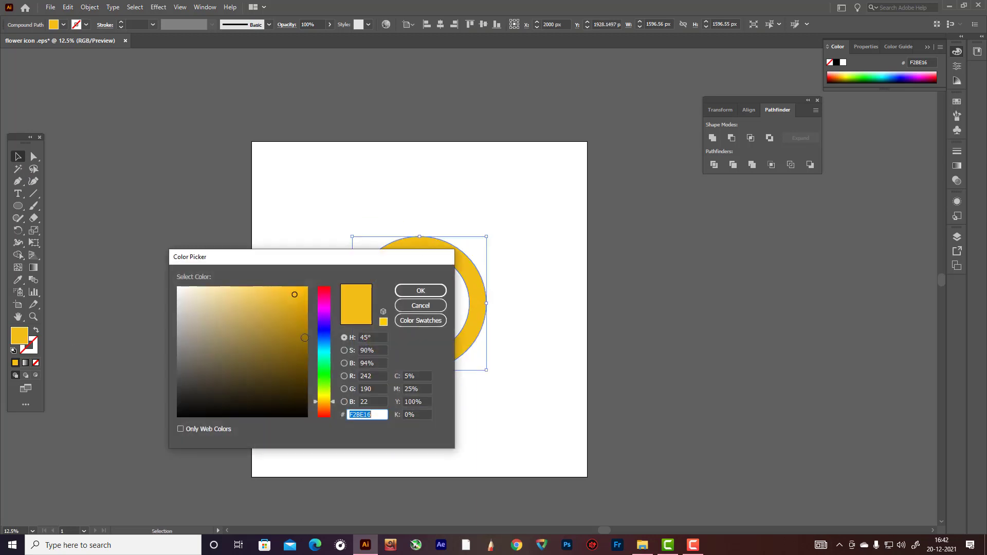
click(296, 311)
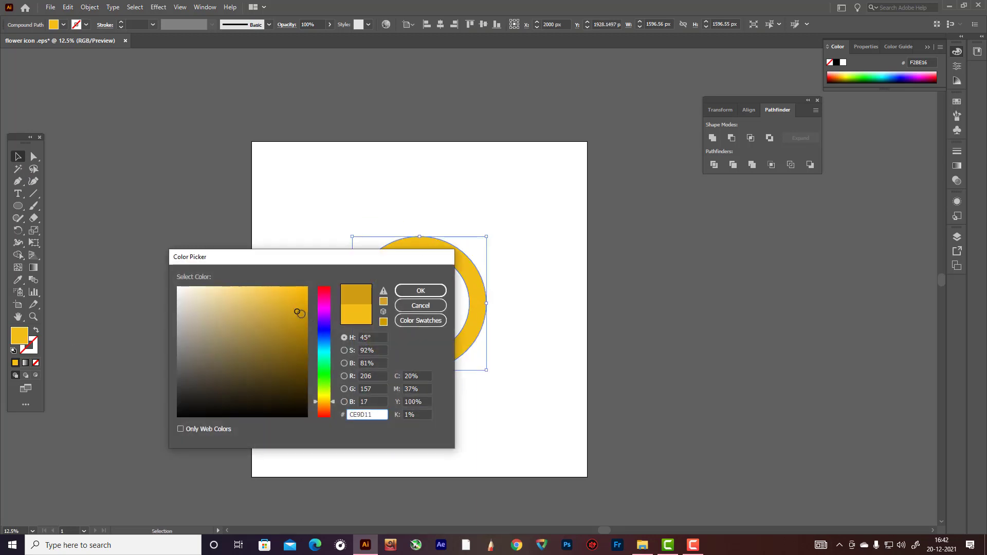
drag(296, 312, 300, 302)
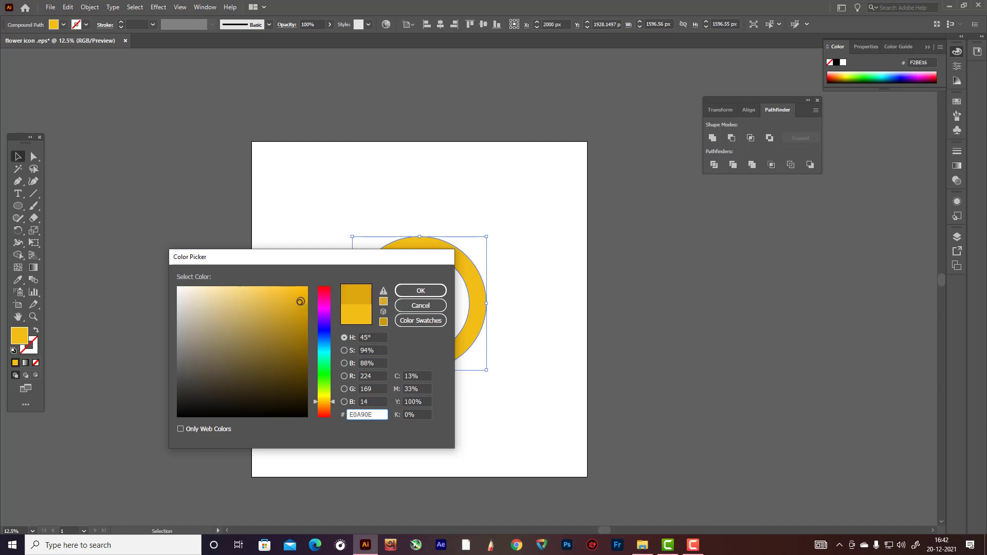
click(445, 290)
click(557, 257)
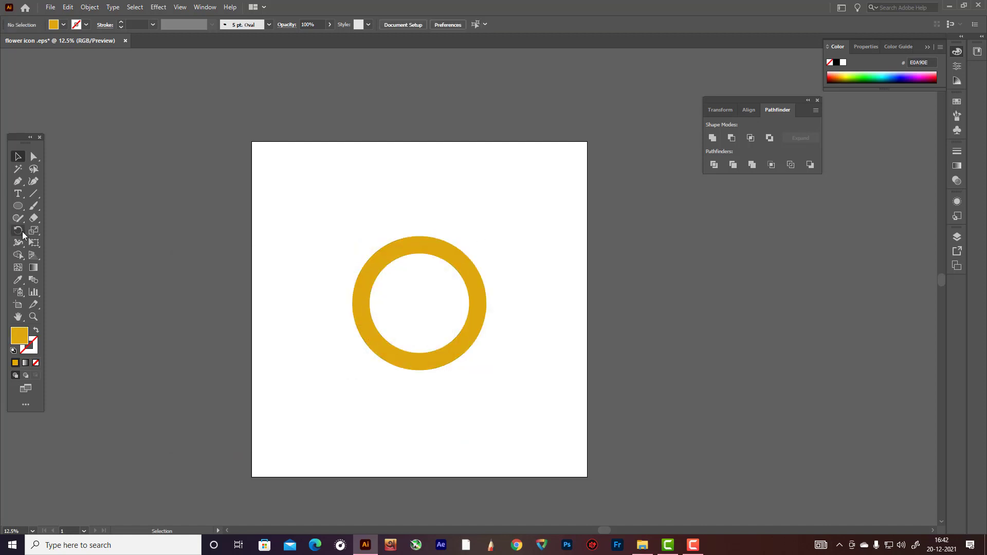
Draw an upright rectangle about 453 by 1017 px beside the artboard
right_click(18, 205)
click(44, 206)
drag(173, 227, 211, 312)
click(18, 157)
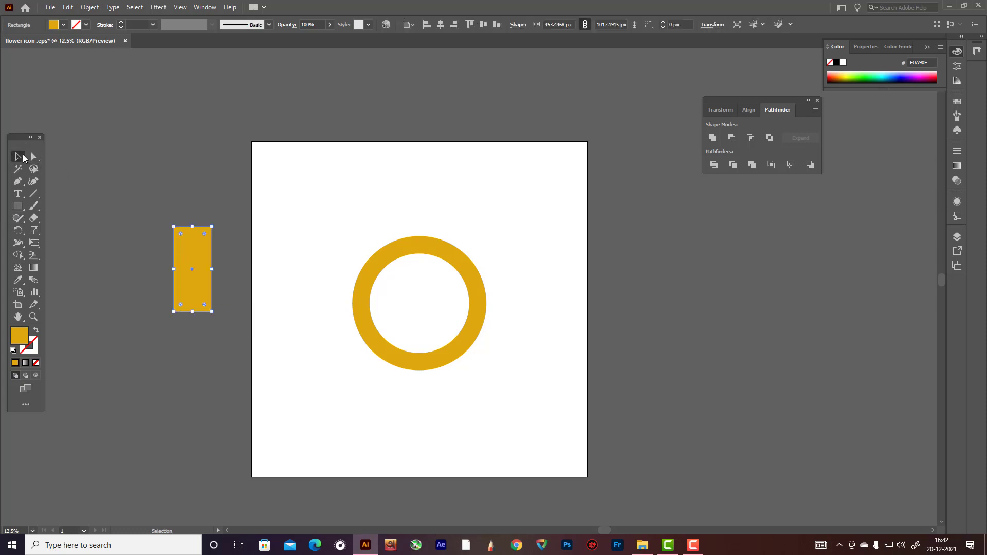
Round the rectangle's two upper corners fully into a semicircular end
click(33, 156)
drag(159, 218, 192, 248)
click(18, 156)
Set the rounded rectangle's fill to dark red BA2A0D
double_click(19, 336)
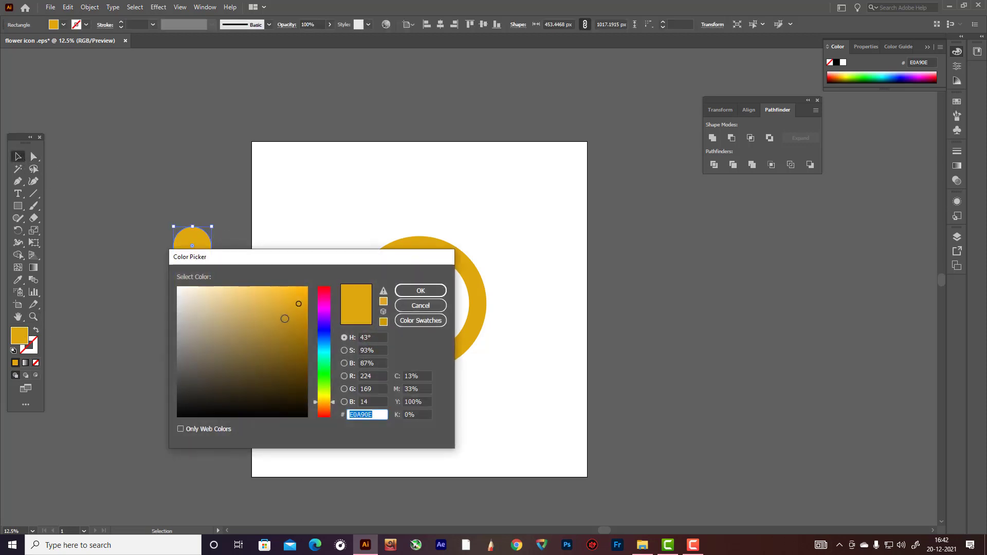
click(330, 408)
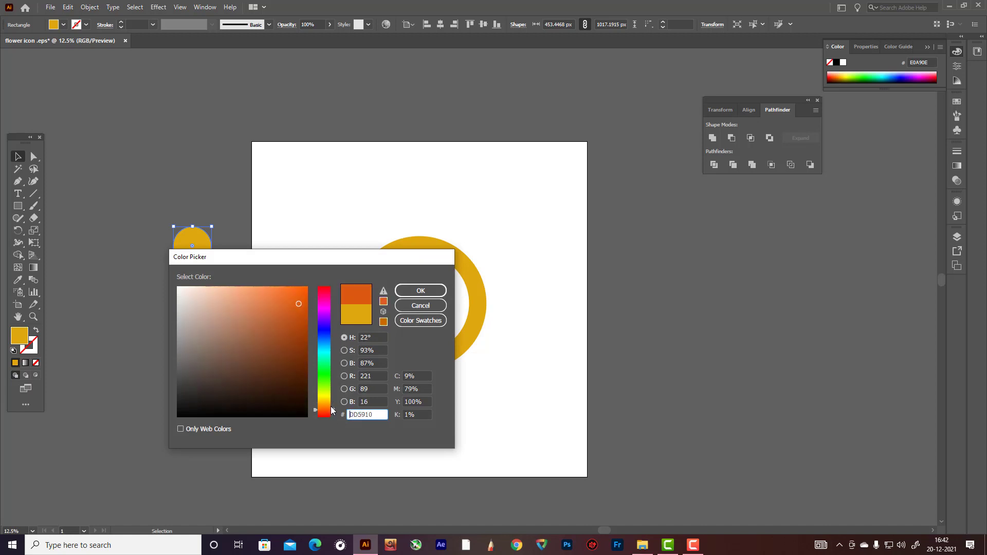
click(302, 311)
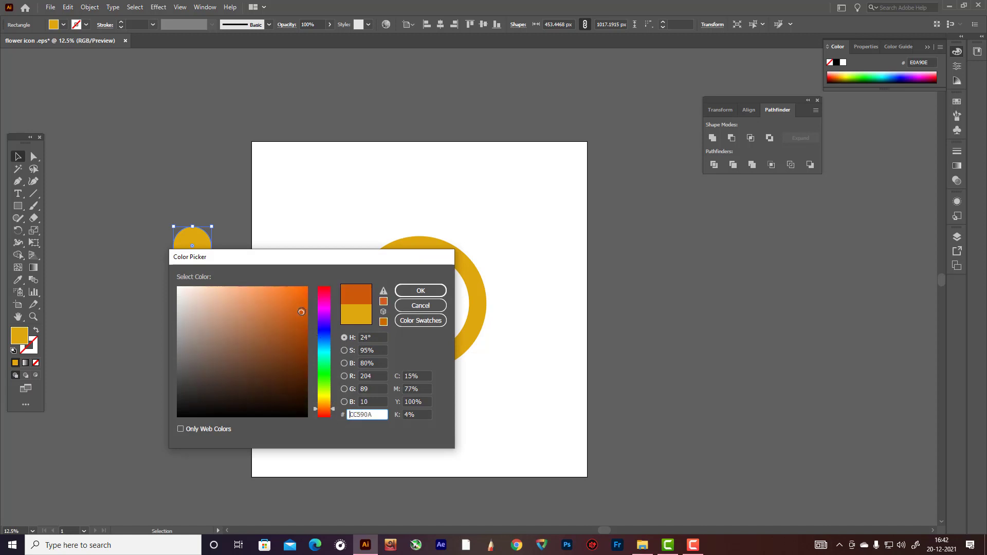
click(330, 414)
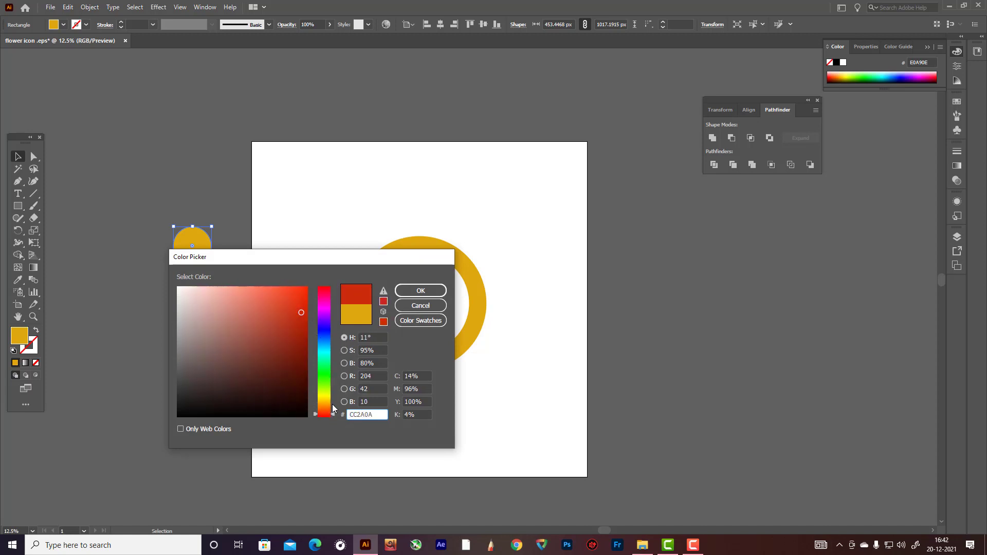
drag(301, 312, 298, 321)
click(420, 291)
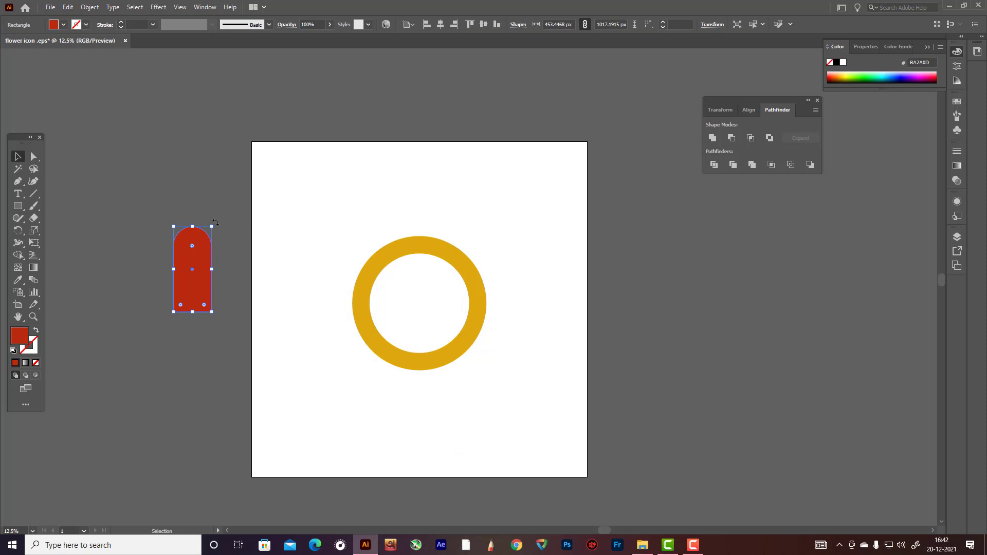
Rotate the red rounded rectangle counter-clockwise to about 45 degrees, so its rounded end points up and left
scroll(209, 235, up, 4)
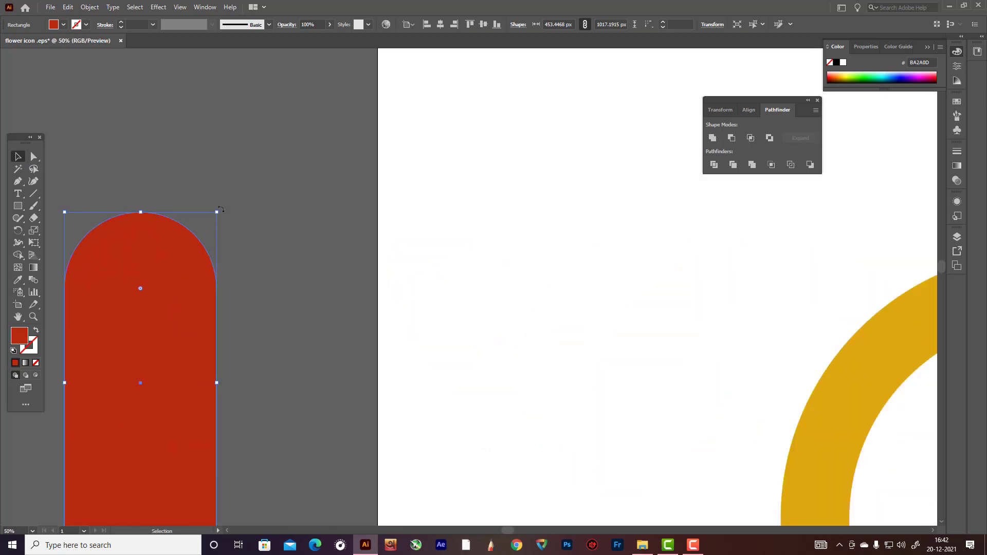
scroll(218, 198, down, 3)
drag(197, 189, 243, 192)
drag(268, 139, 125, 149)
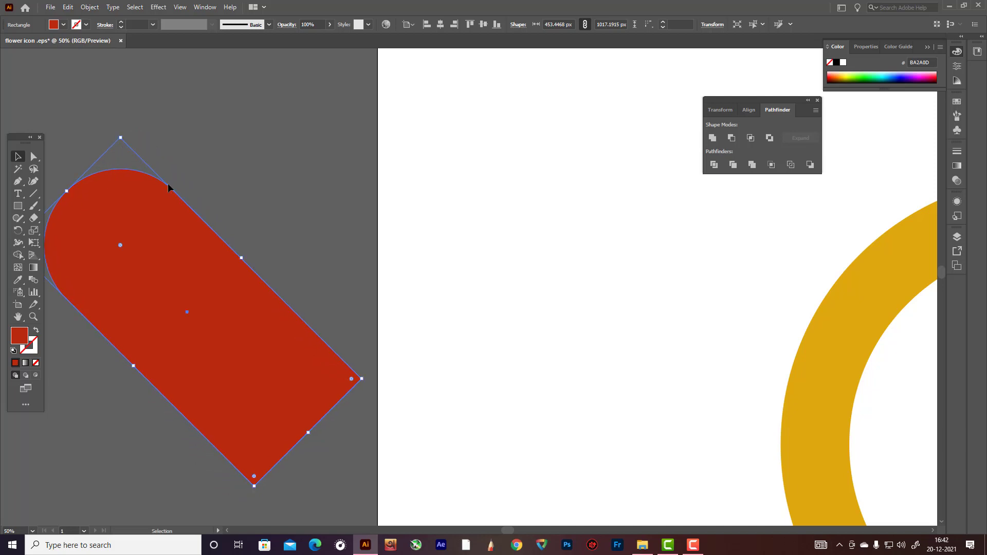
Duplicate the tilted red shape and rotate the copy the opposite way so the two cross with a heart-shaped upper half
alt+scroll(142, 193, down, 3)
key(a)
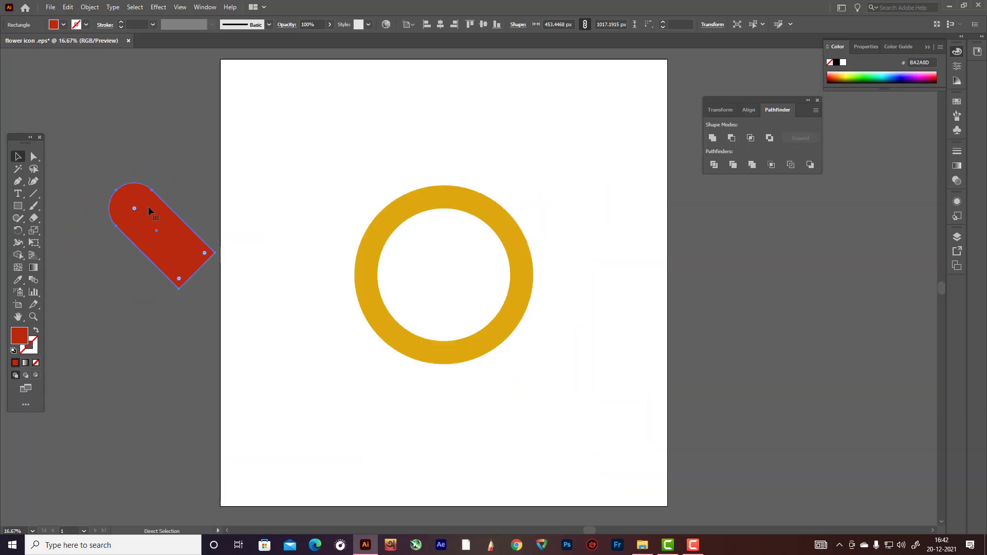
key(v)
drag(135, 168, 148, 247)
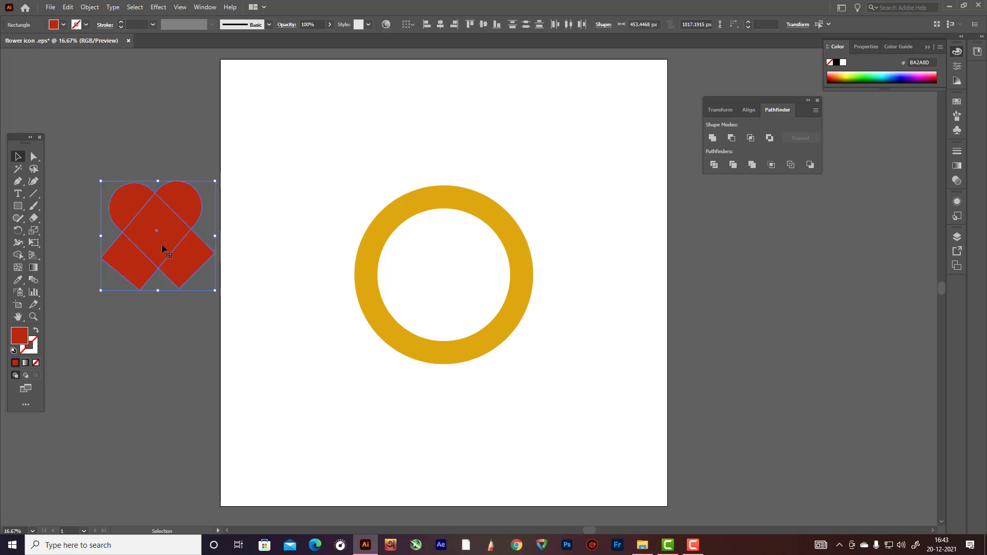
click(257, 261)
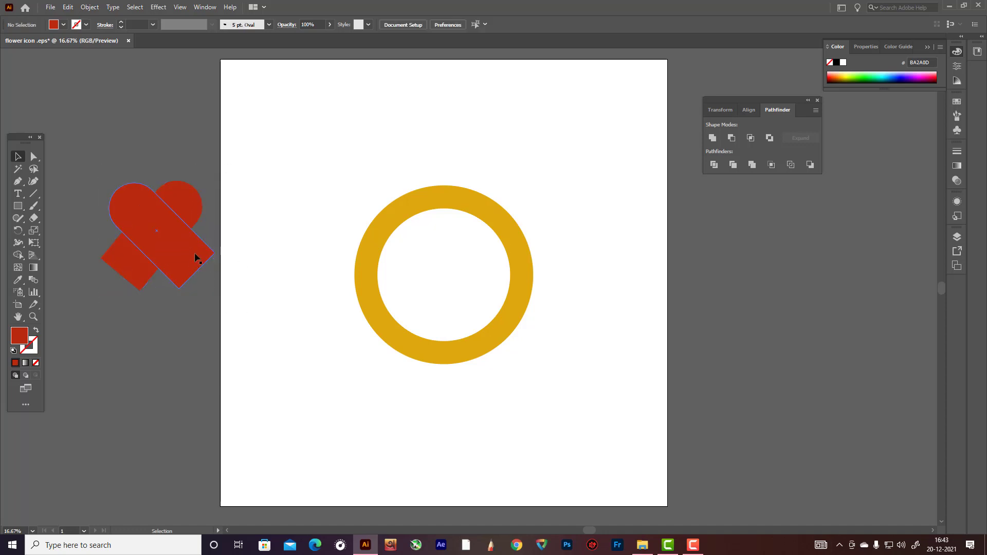
click(189, 216)
click(226, 199)
Show the artwork in outline view and rotate the right-leaning shape slightly clockwise to mirror the other one
key(a)
key(ctrl+y)
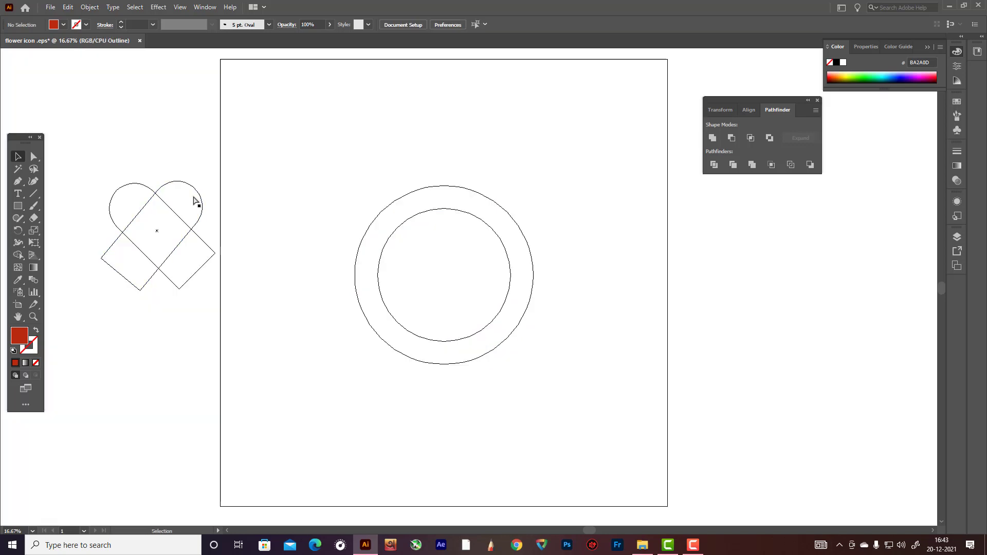
scroll(136, 208, up, 4)
scroll(146, 205, down, 3)
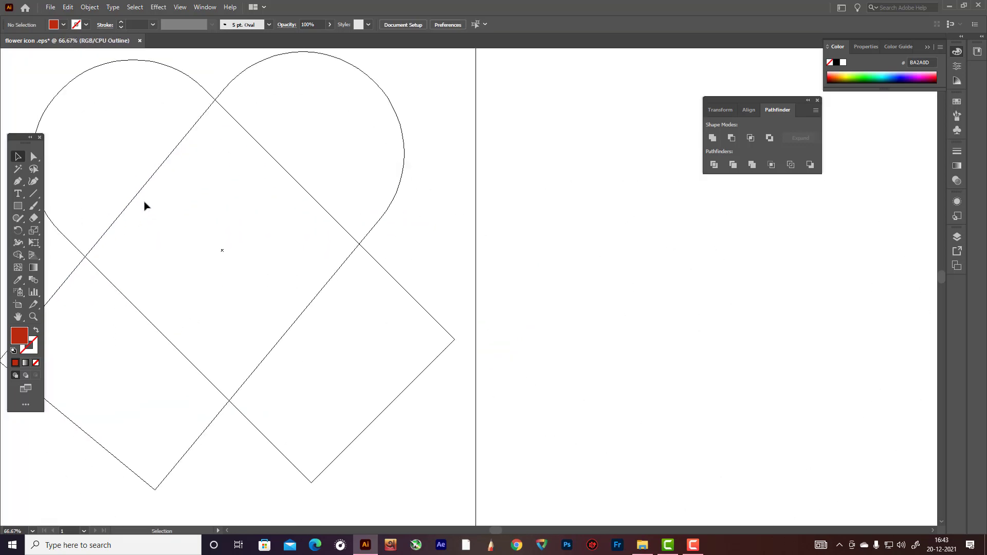
scroll(67, 210, up, 2)
scroll(349, 173, up, 1)
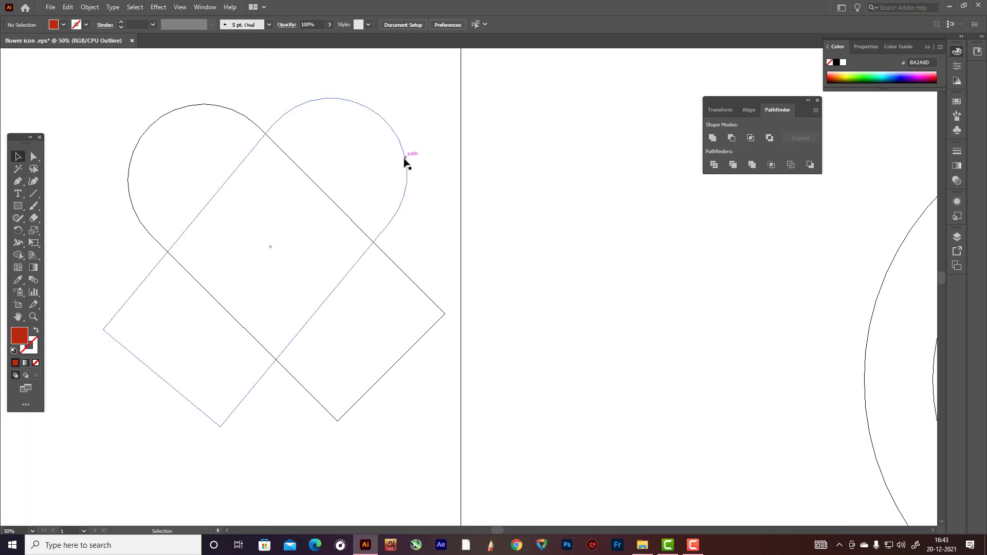
click(404, 161)
drag(444, 163, 455, 183)
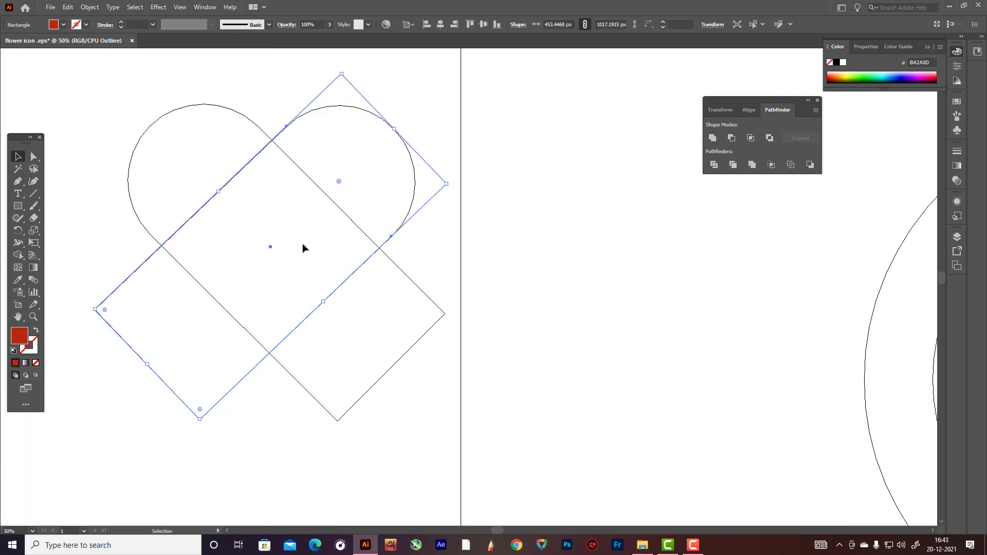
Rotate the left-leaning shape slightly counter-clockwise to match the tilt of its counterpart
click(419, 288)
drag(450, 313, 453, 307)
click(432, 227)
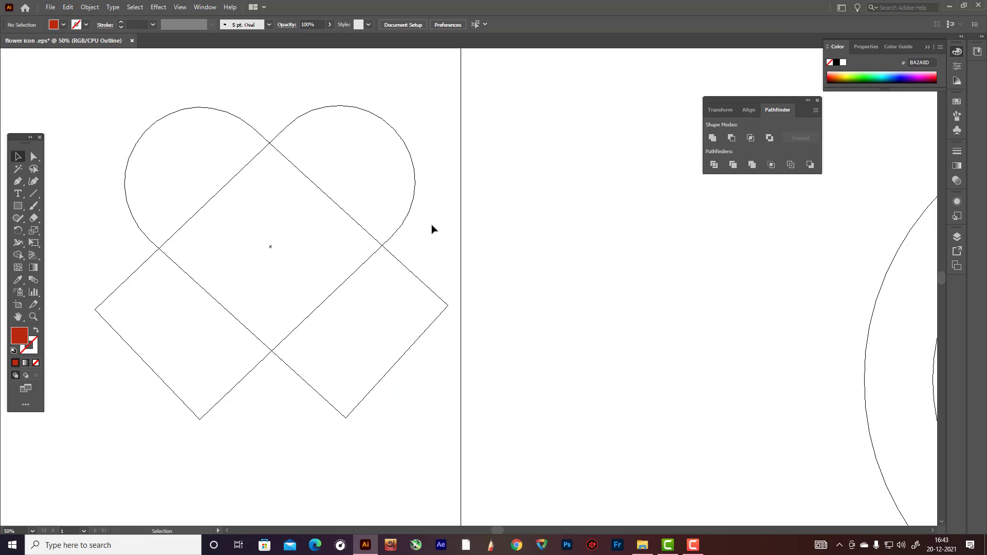
Nudge the left-leaning shape to line it up with the right-leaning one
click(425, 286)
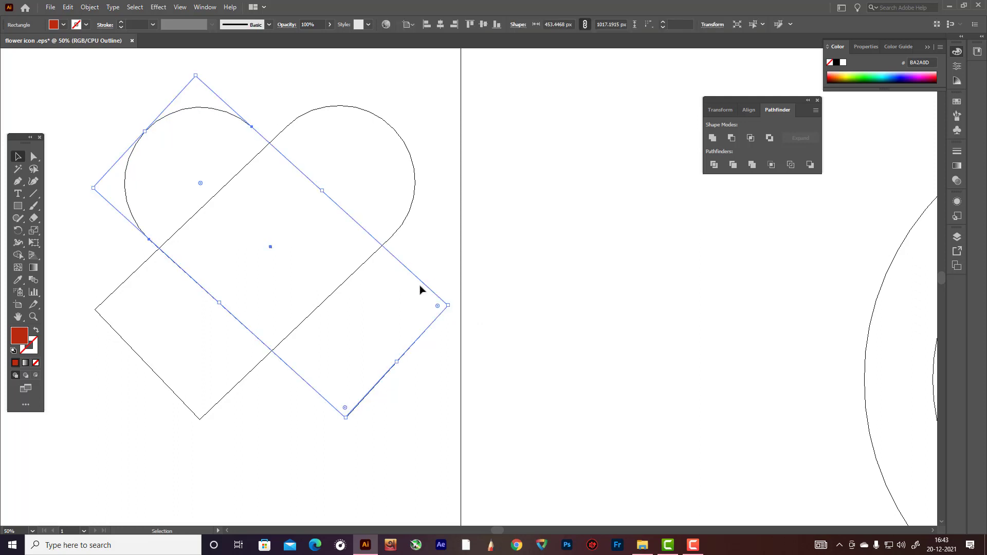
drag(425, 286, 427, 287)
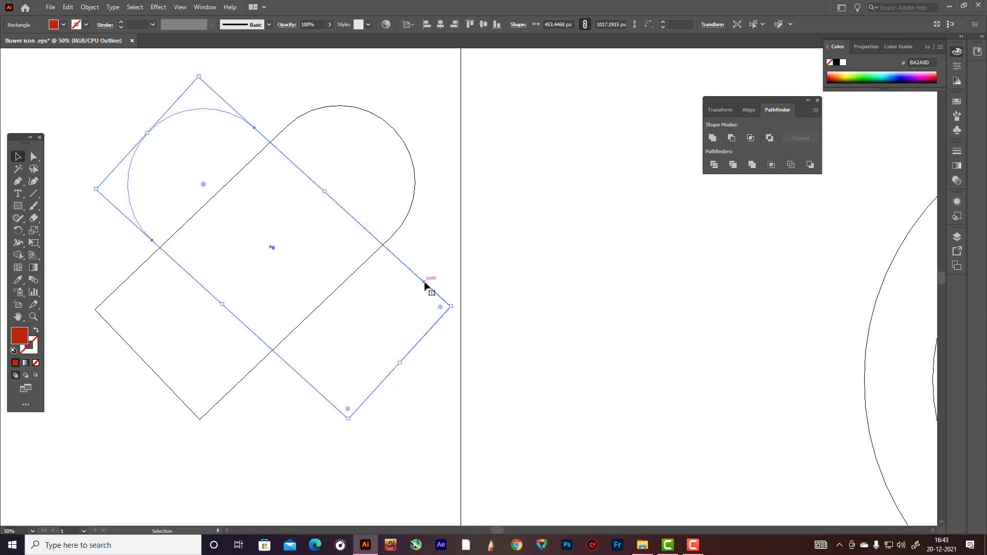
click(432, 250)
drag(156, 104, 325, 457)
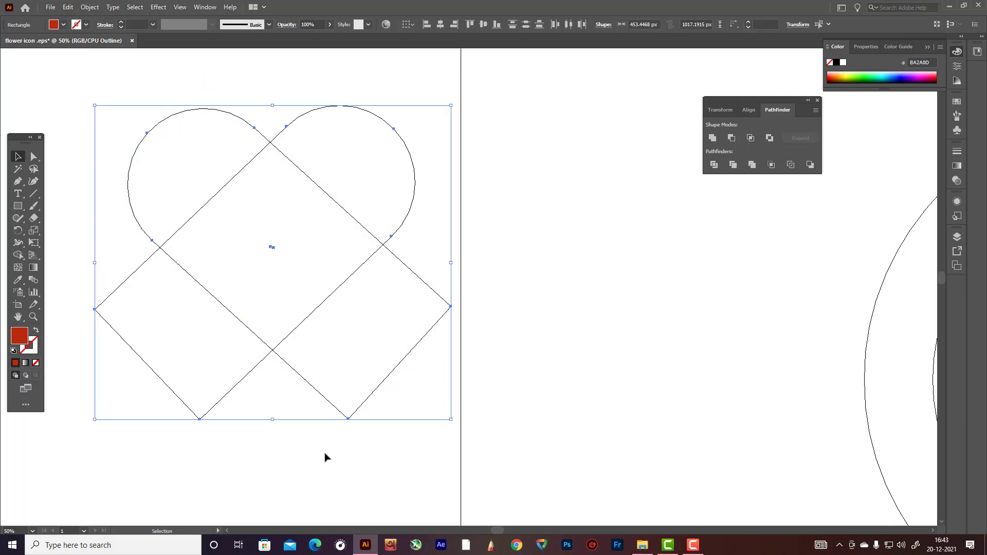
click(421, 252)
drag(399, 263, 396, 260)
click(285, 82)
drag(152, 87, 329, 375)
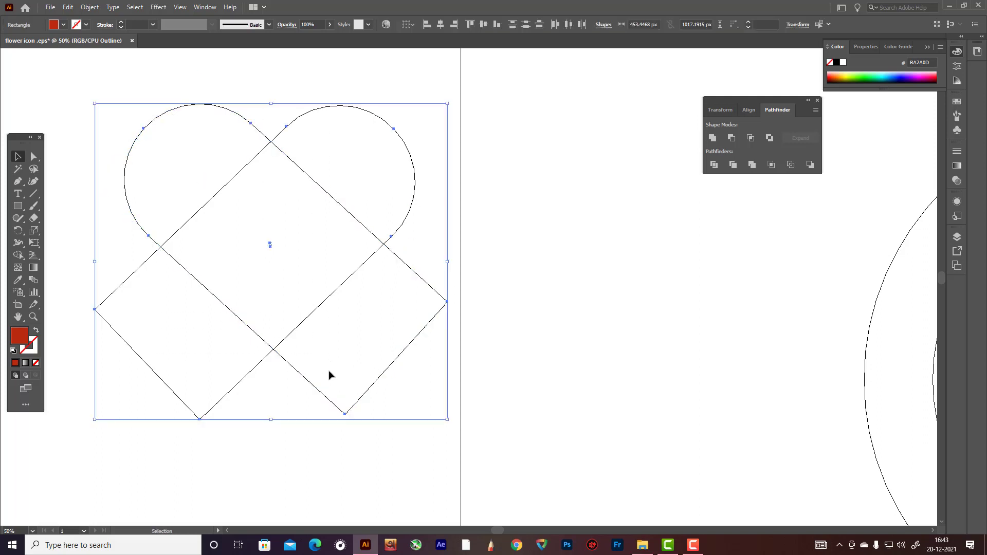
Nudge the right-leaning shape slightly up and to the right
click(418, 253)
drag(394, 238, 398, 234)
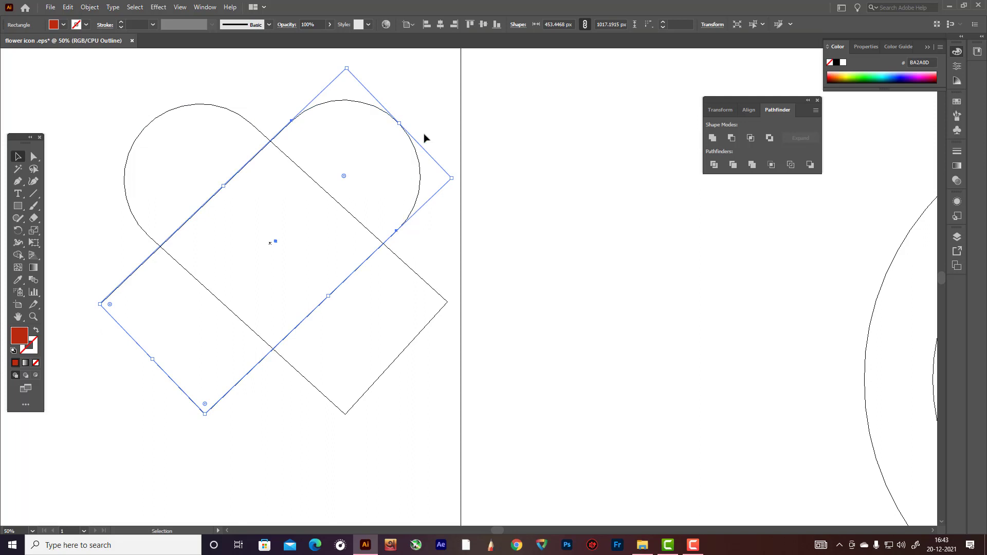
click(207, 137)
Draw a straight stroked line with the Pen tool across the tops of both lobes as an alignment guide
click(18, 181)
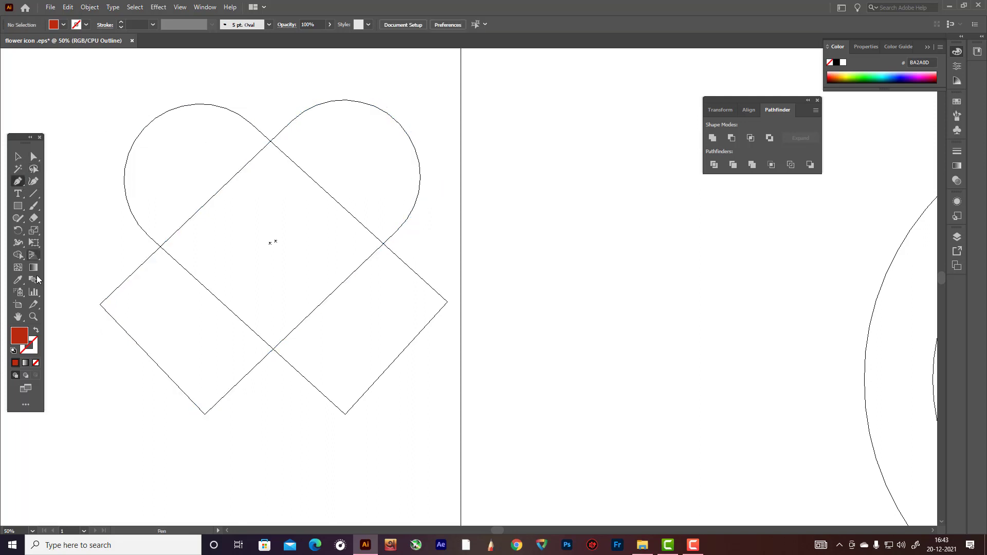
click(36, 332)
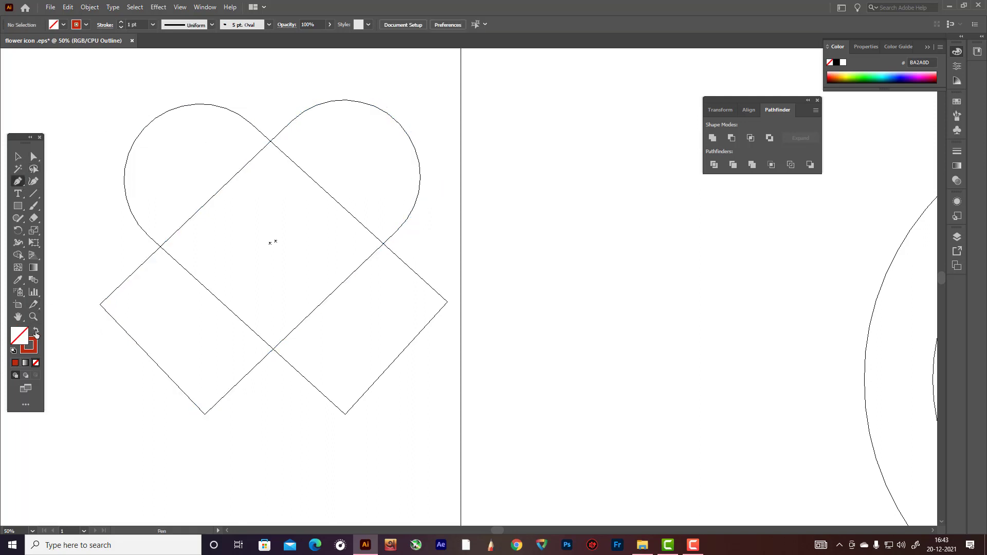
click(84, 104)
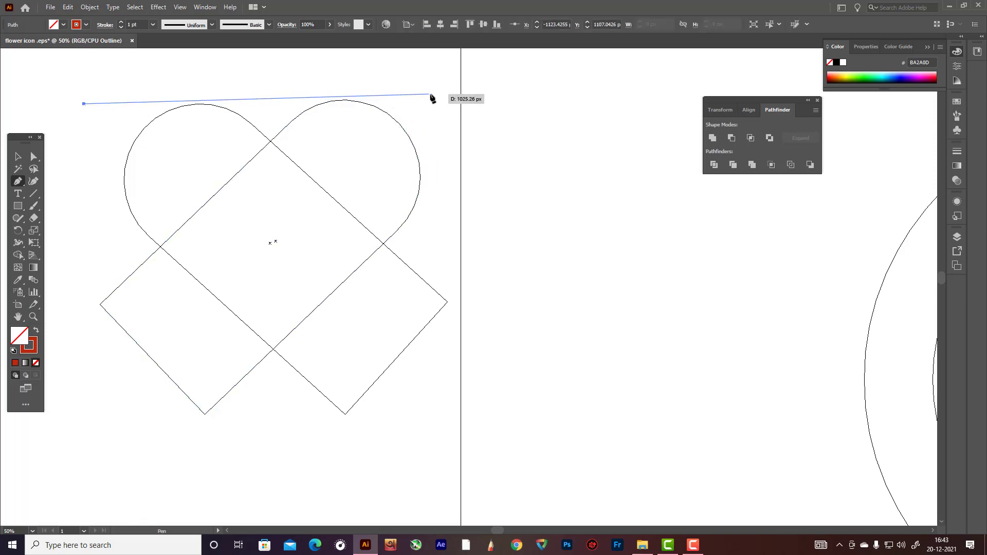
click(449, 100)
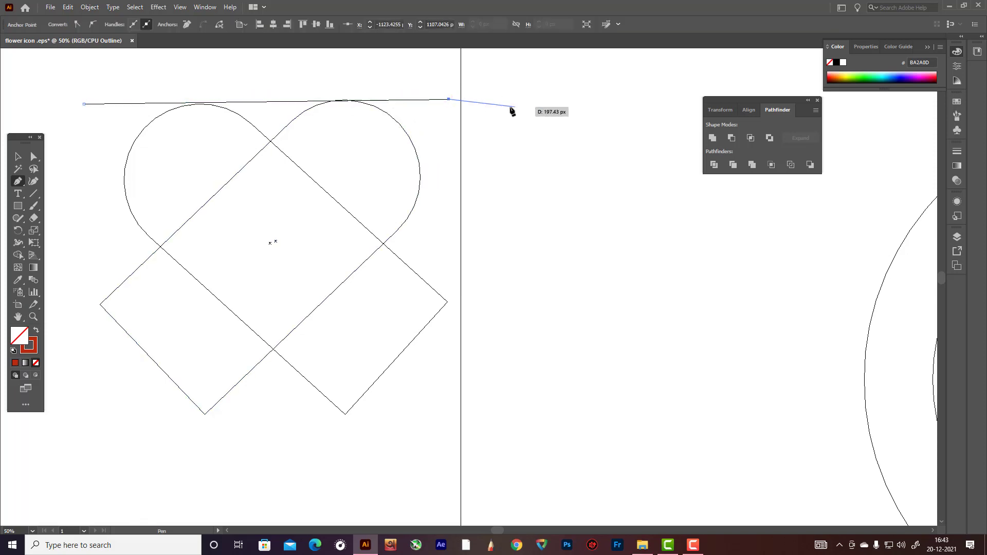
click(18, 156)
click(182, 131)
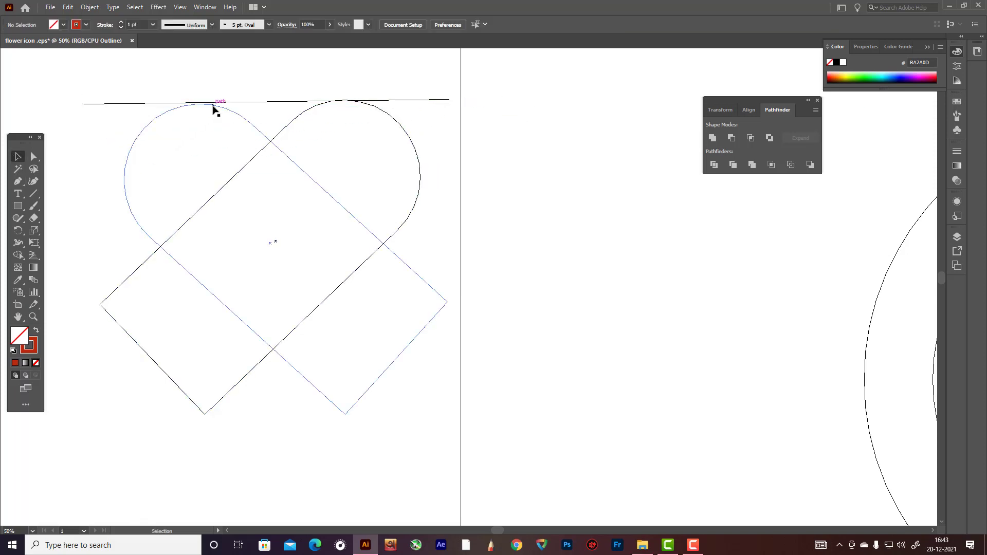
Shift the guide line slightly down so it rests on the top of the left lobe
click(213, 106)
scroll(125, 138, up, 2)
scroll(375, 103, up, 1)
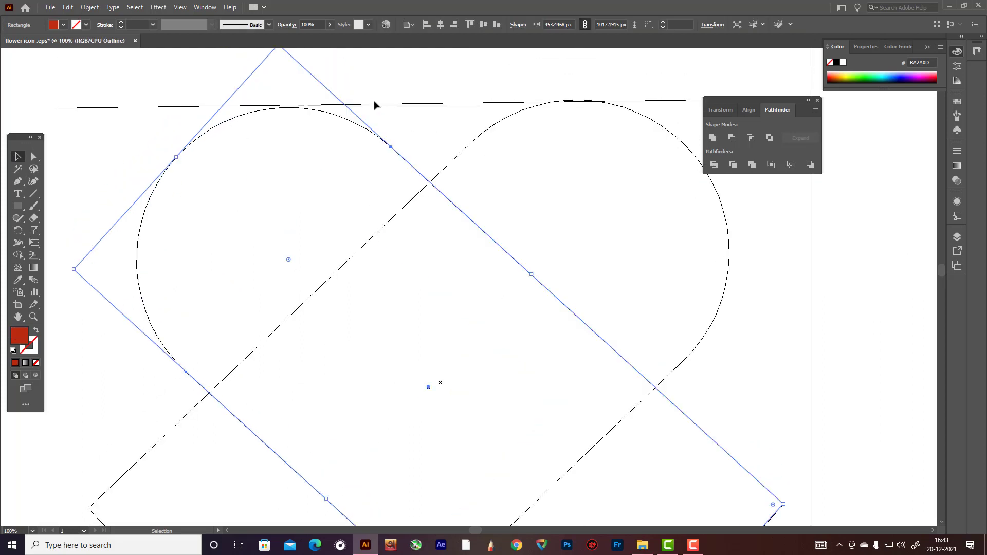
scroll(719, 318, down, 2)
scroll(817, 431, up, 1)
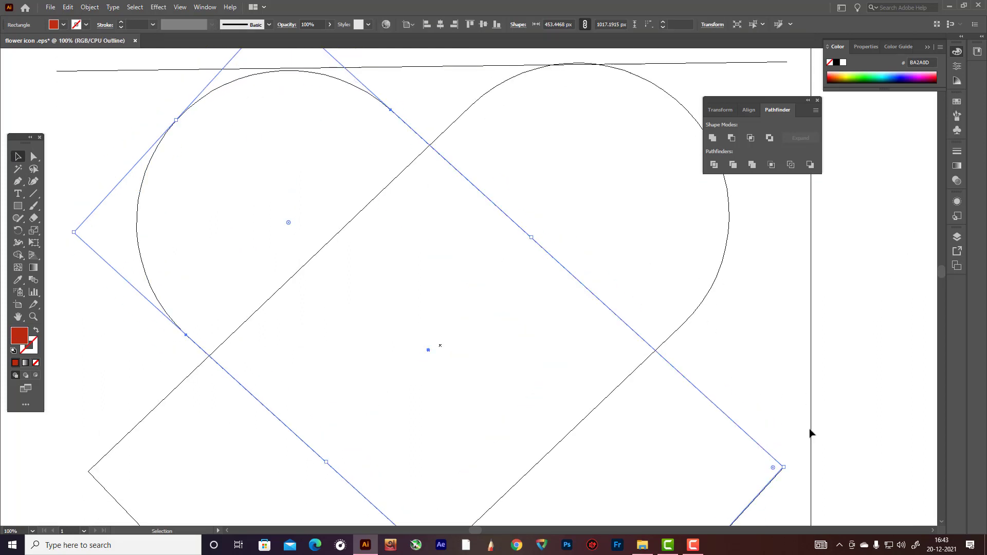
scroll(790, 468, up, 1)
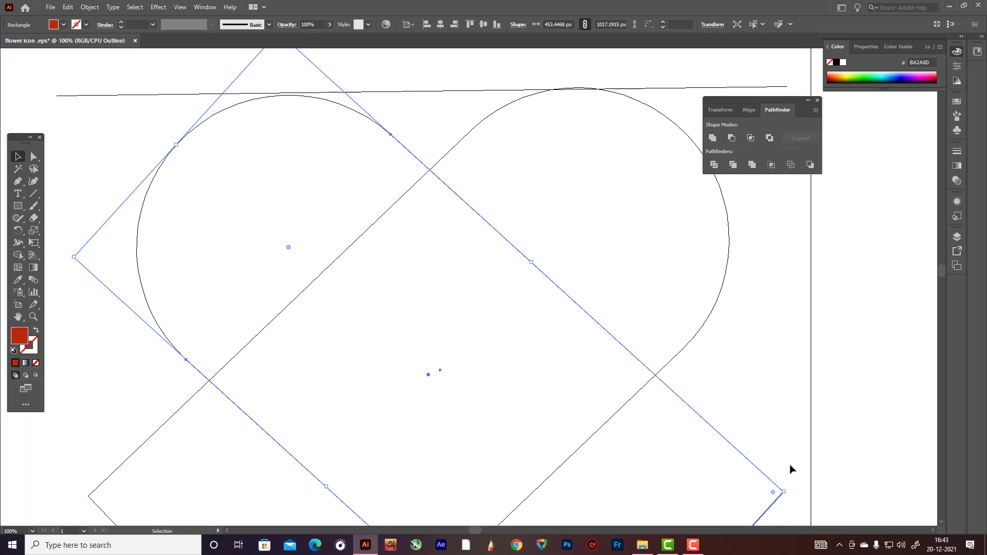
click(750, 295)
drag(454, 91, 457, 95)
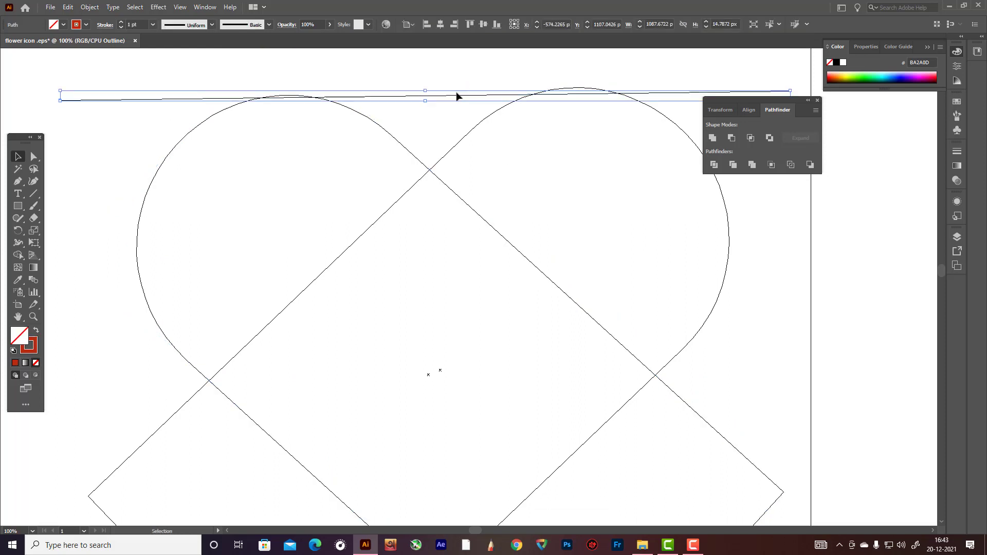
scroll(453, 94, up, 2)
drag(398, 123, 405, 122)
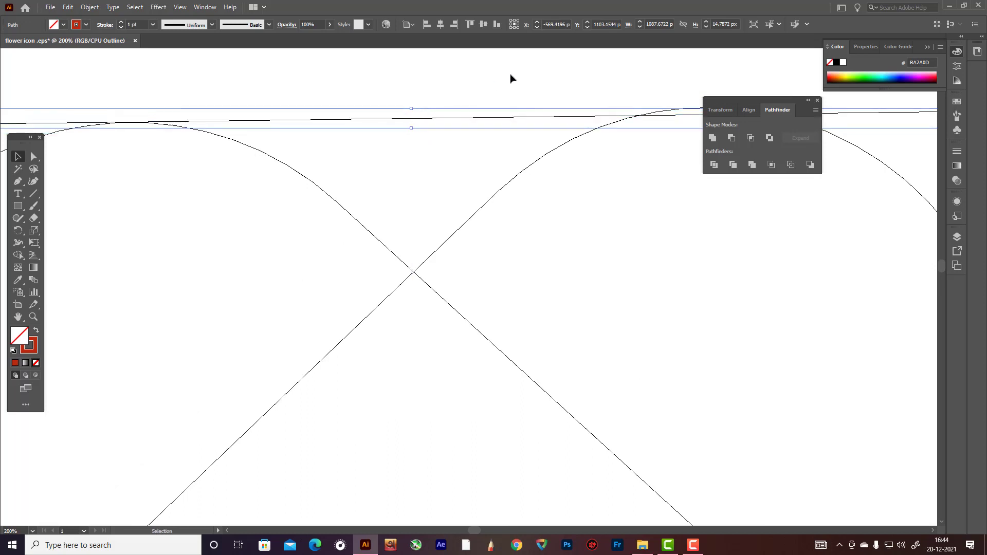
scroll(512, 78, down, 2)
scroll(771, 200, down, 3)
Rotate the right-leaning rounded shape slightly clockwise until the top of its lobe meets the guide line
click(749, 213)
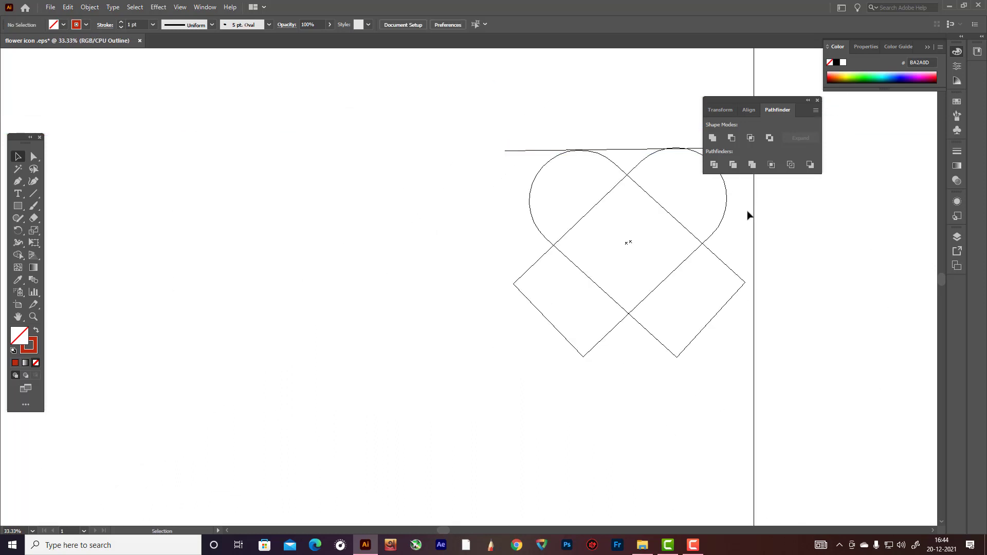
scroll(742, 216, up, 2)
scroll(741, 216, up, 3)
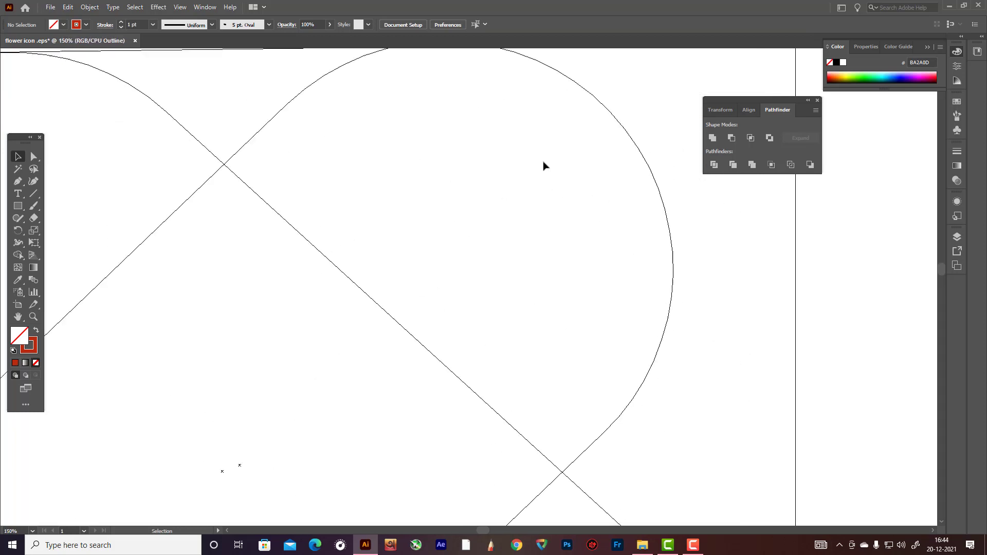
scroll(543, 165, up, 1)
click(565, 140)
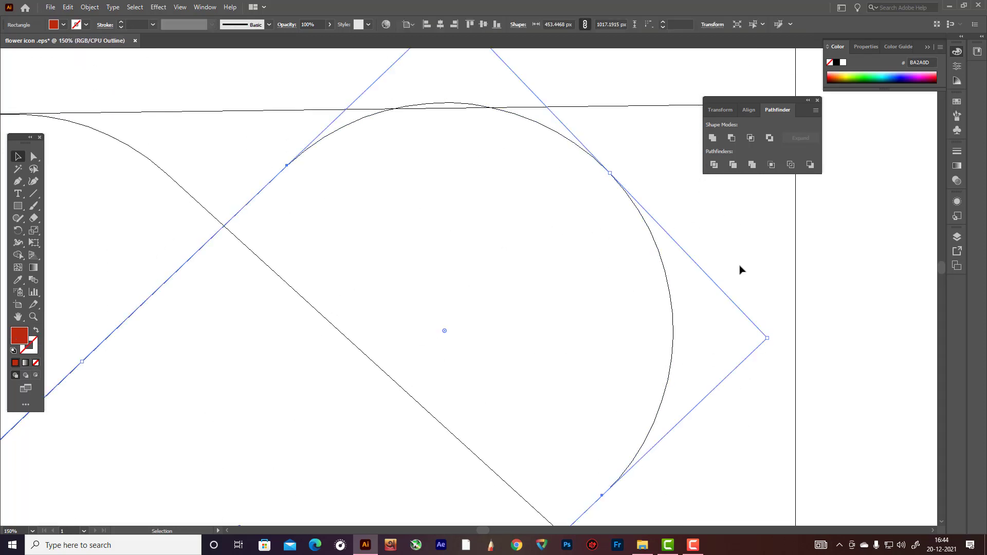
drag(770, 337, 774, 342)
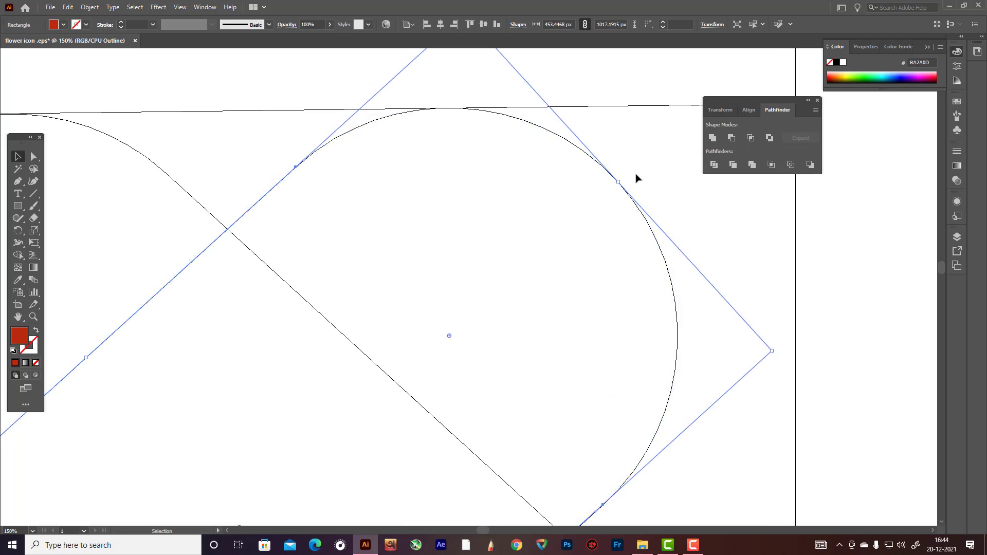
key(Delete)
Delete the alignment guide line and switch the artwork from outline back to preview display
scroll(546, 168, down, 3)
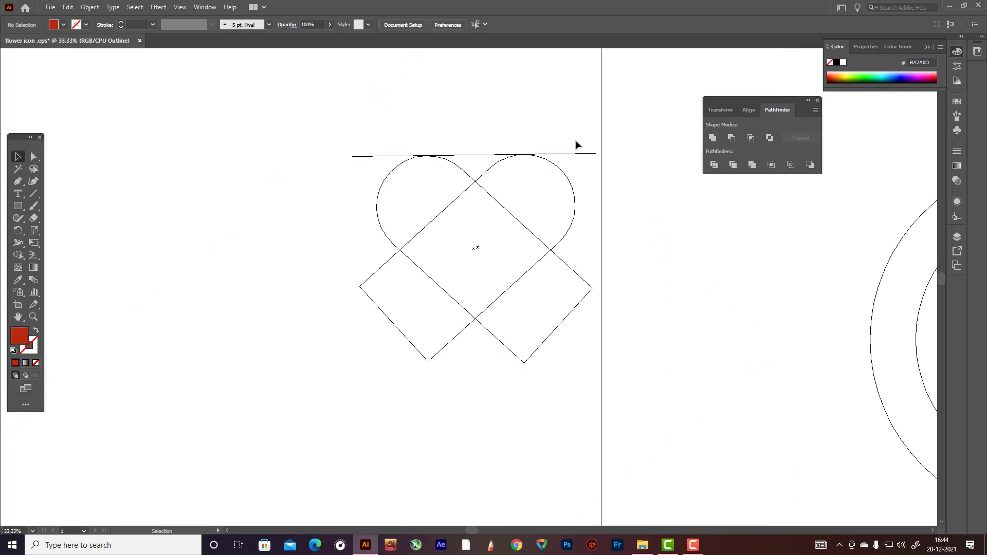
drag(575, 142, 592, 168)
key(Delete)
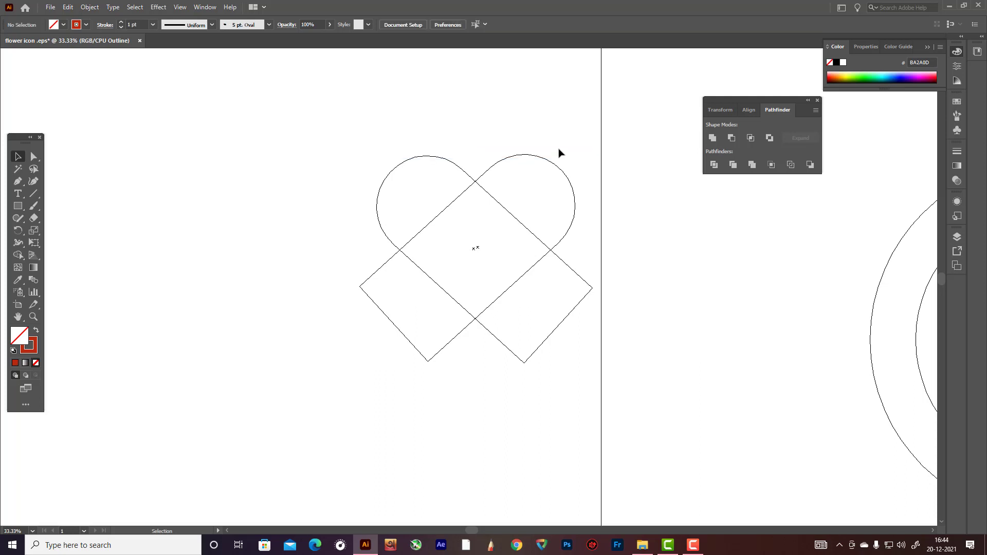
key(a)
key(ctrl+y)
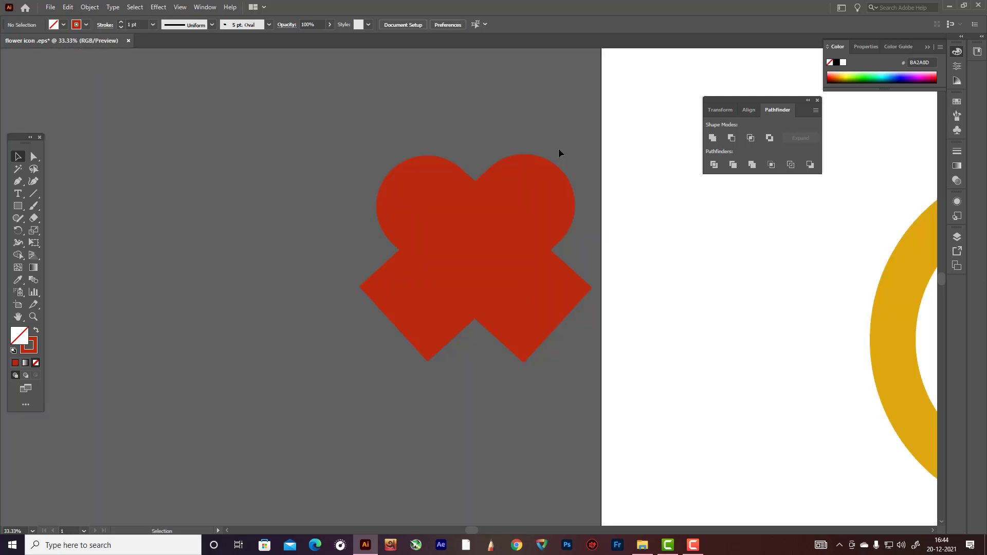
With Shape Builder, remove the two lower squares of the crossed shapes and merge the remaining regions into one heart
click(519, 354)
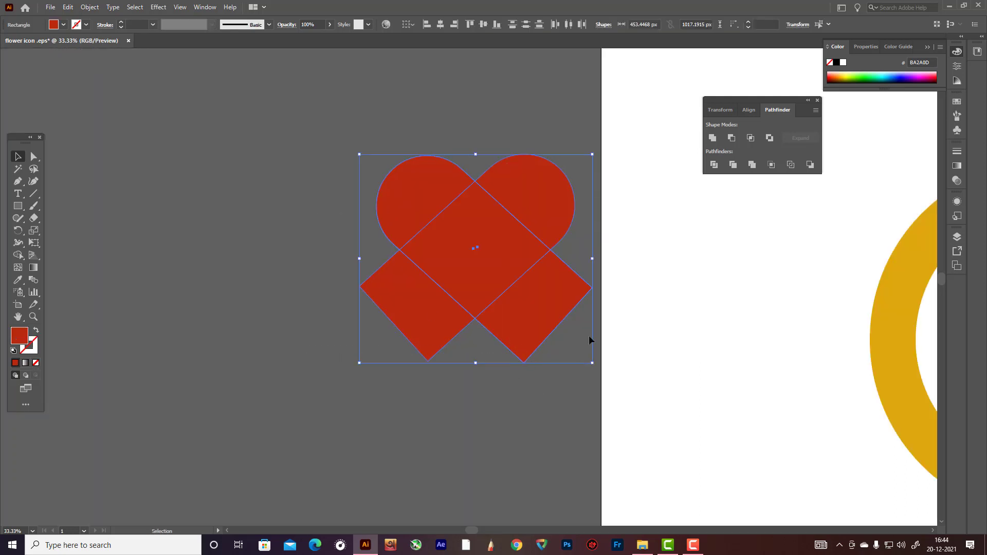
click(18, 254)
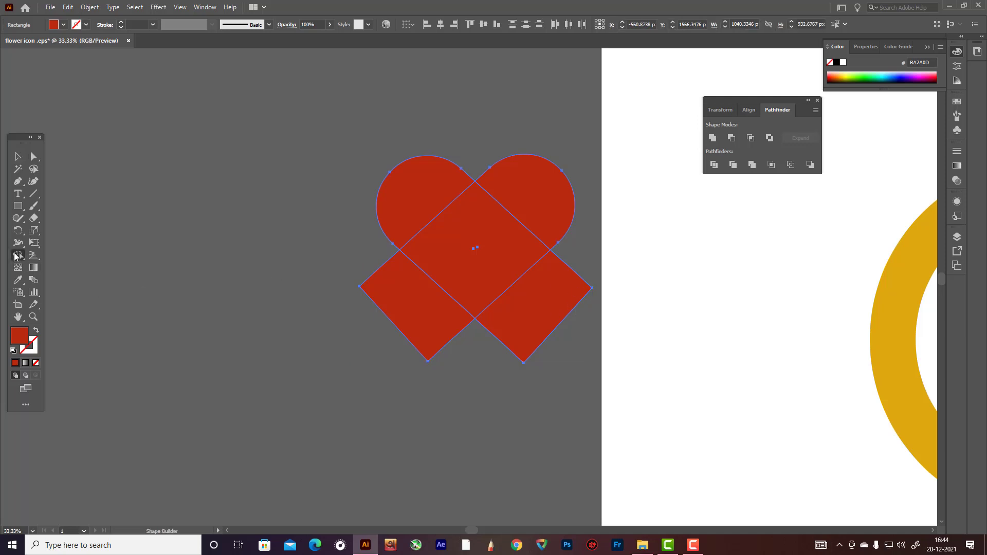
alt+click(521, 318)
alt+click(461, 323)
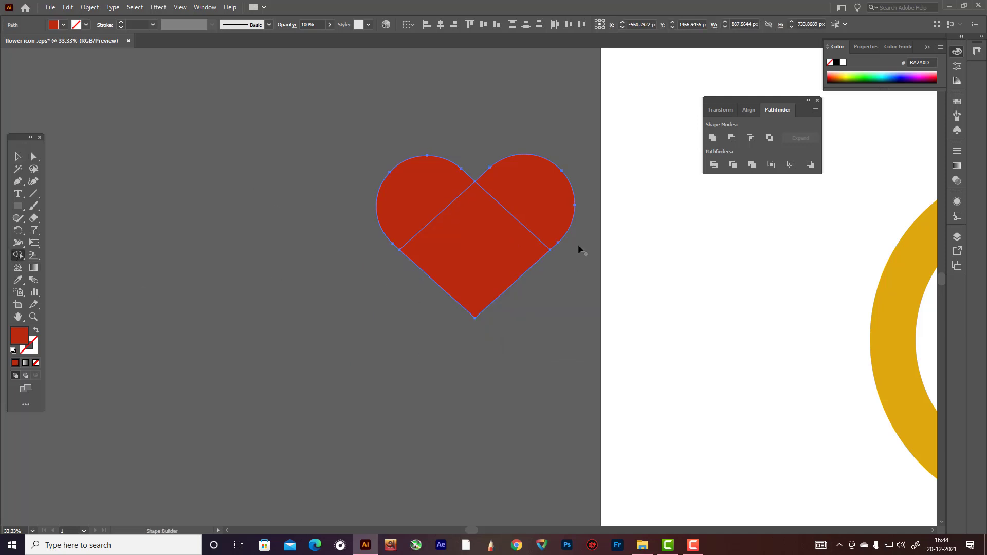
mouse_move(416, 194)
mouse_down()
mouse_move(486, 230)
mouse_move(525, 175)
mouse_up()
click(18, 156)
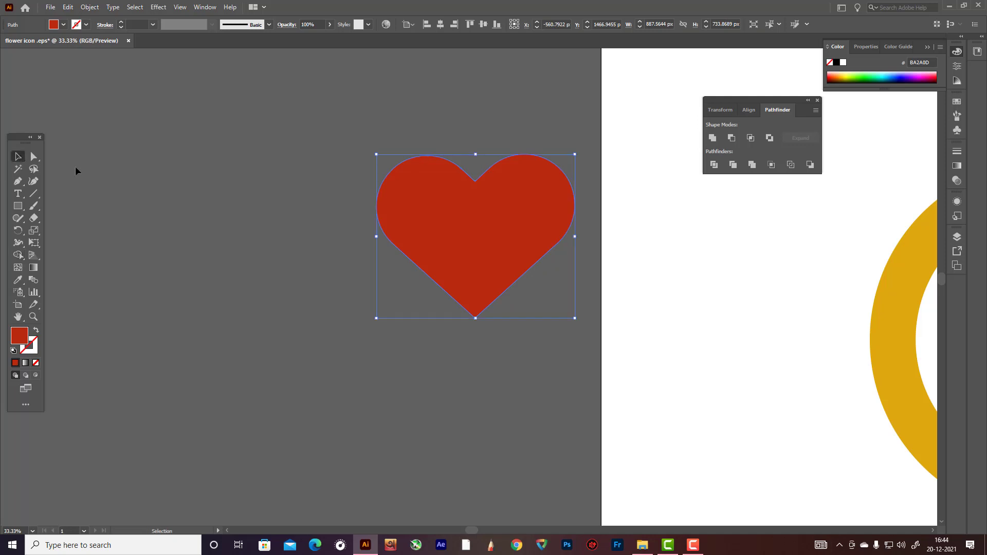
Move the red heart slightly farther away from the artboard and leave it deselected
click(78, 167)
scroll(429, 238, down, 5)
scroll(489, 263, up, 1)
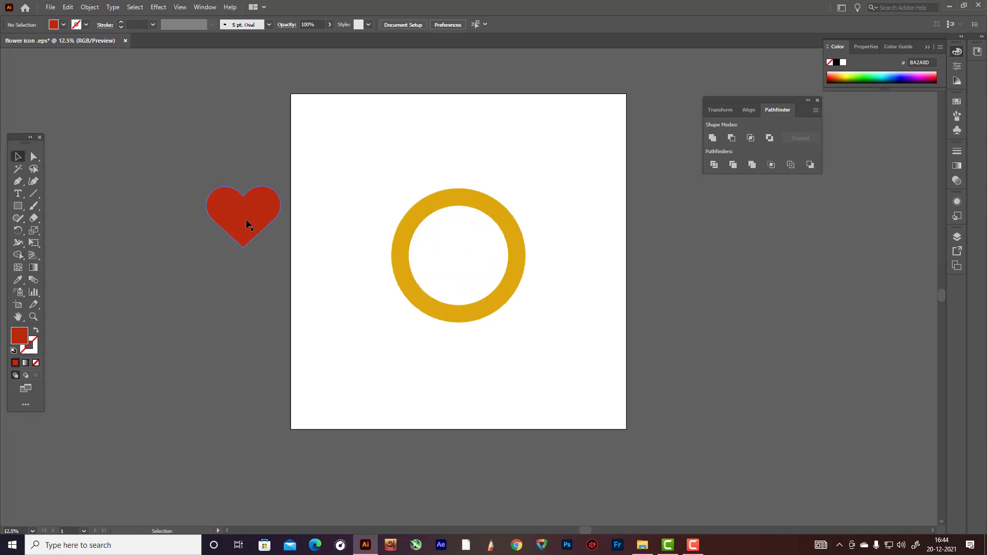
mouse_move(248, 219)
mouse_down()
mouse_move(566, 194)
mouse_move(445, 197)
mouse_move(437, 188)
mouse_move(240, 212)
mouse_up()
click(220, 173)
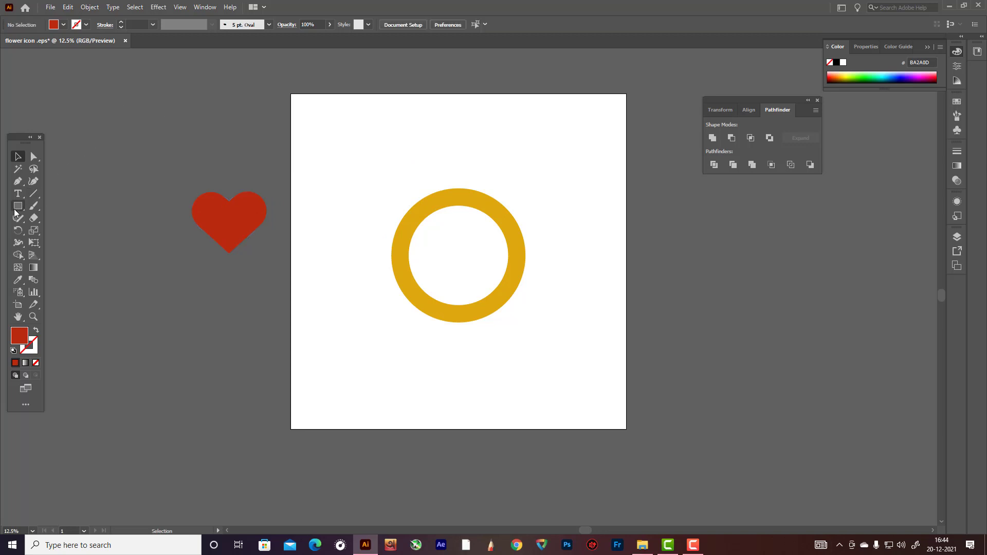
Draw a very thin horizontal ellipse about 1098 by 31 px above the heart
right_click(18, 206)
click(56, 230)
drag(175, 121, 268, 124)
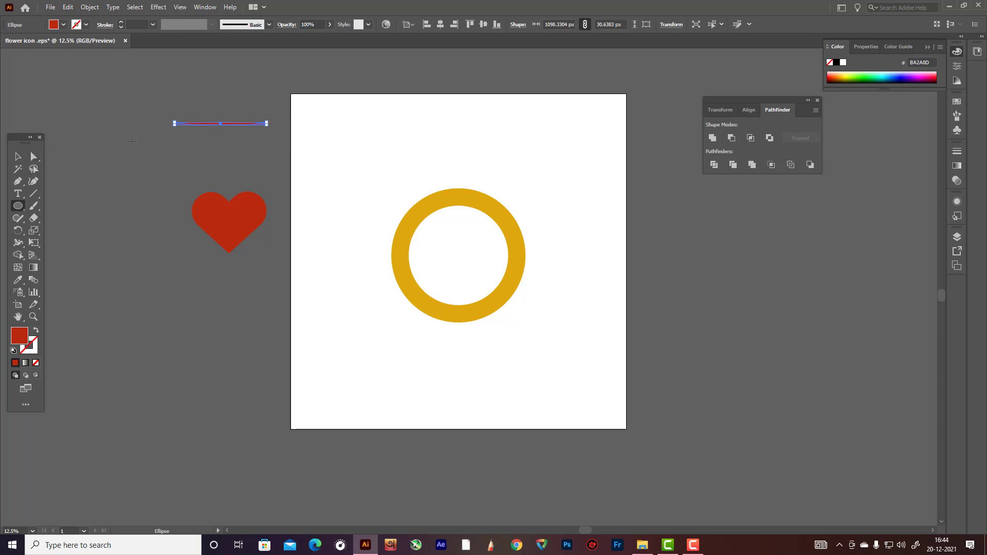
Start a new Art Brush from the thin red ellipse
key(F5)
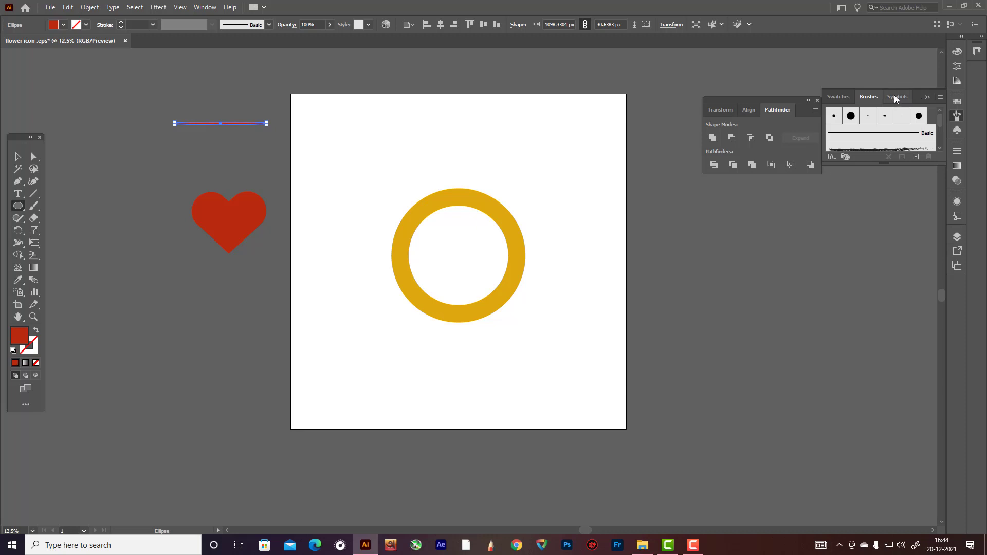
click(915, 157)
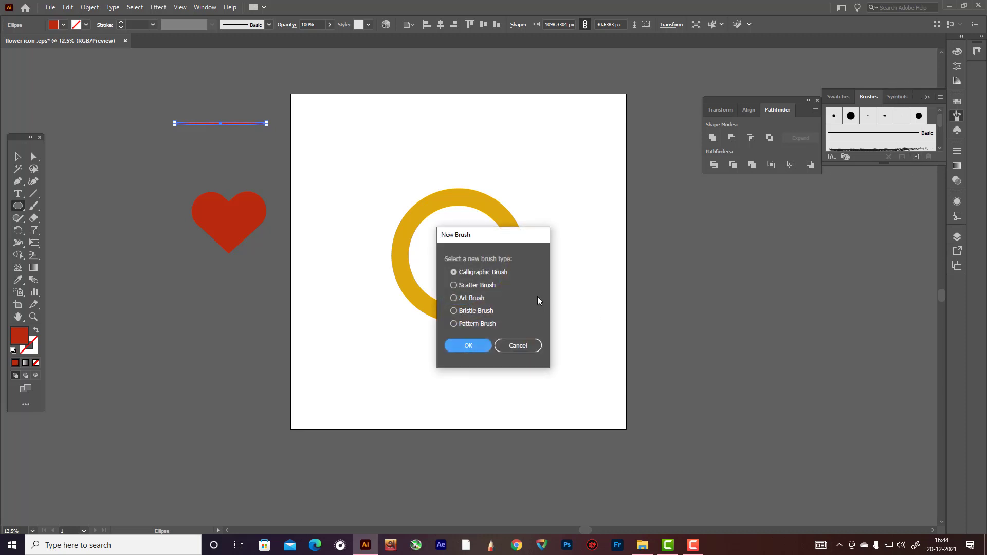
click(453, 298)
click(468, 345)
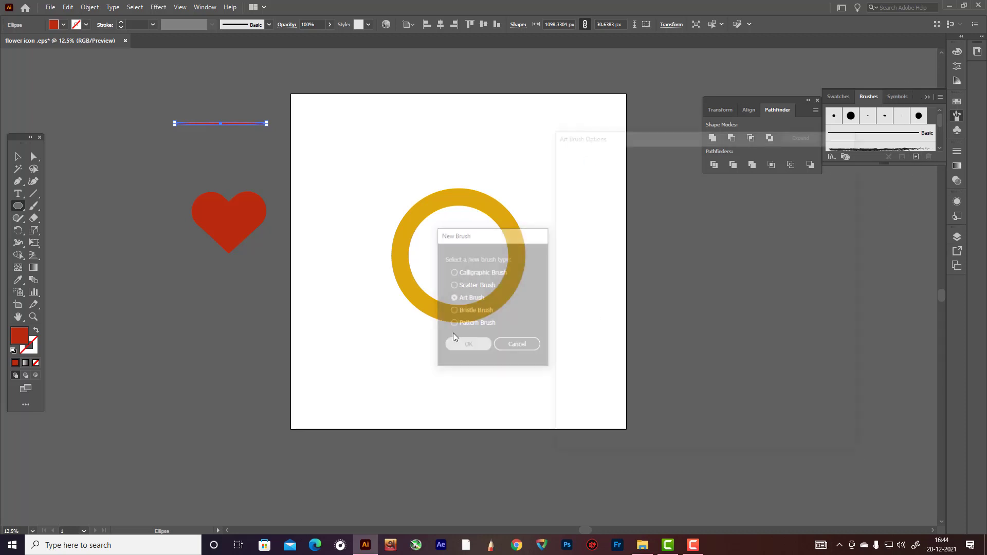
Create Art Brush 1 with its width controlled by Pressure and its colorization method set to Hue Shift
click(645, 173)
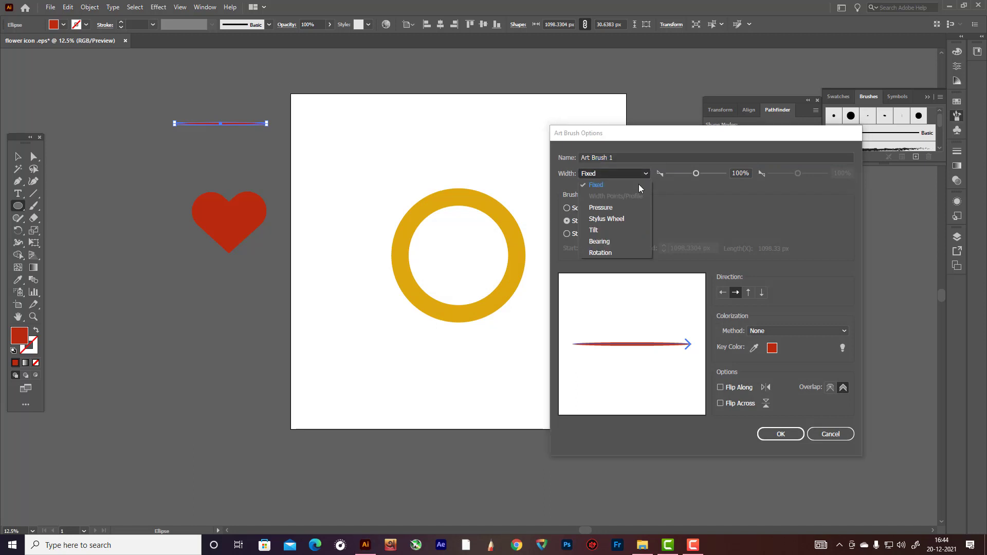
click(617, 207)
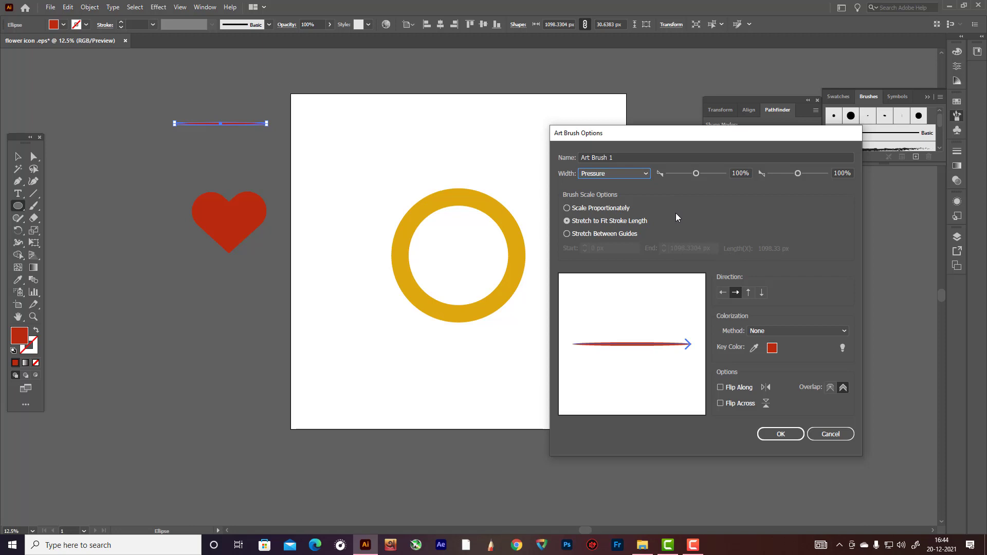
click(645, 172)
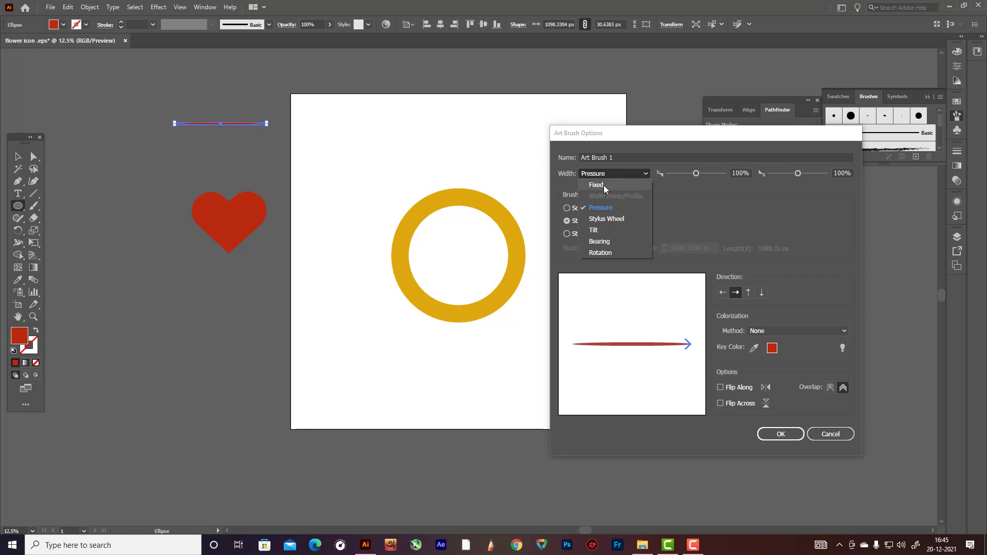
click(704, 198)
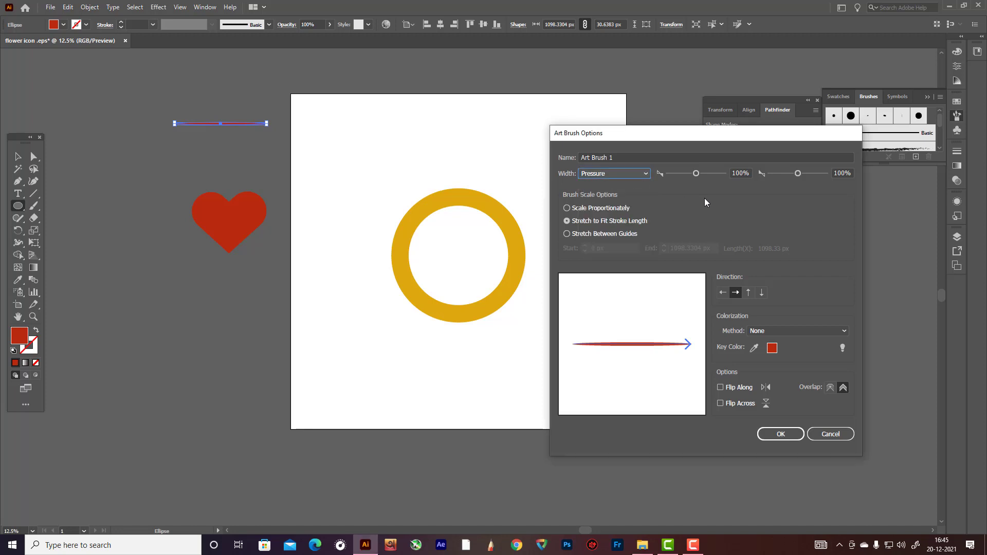
click(844, 331)
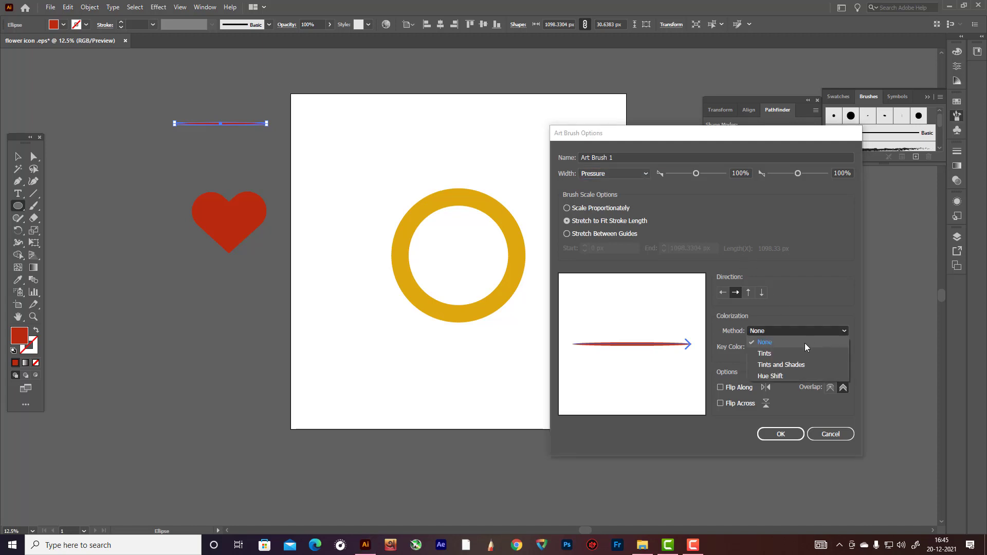
click(788, 375)
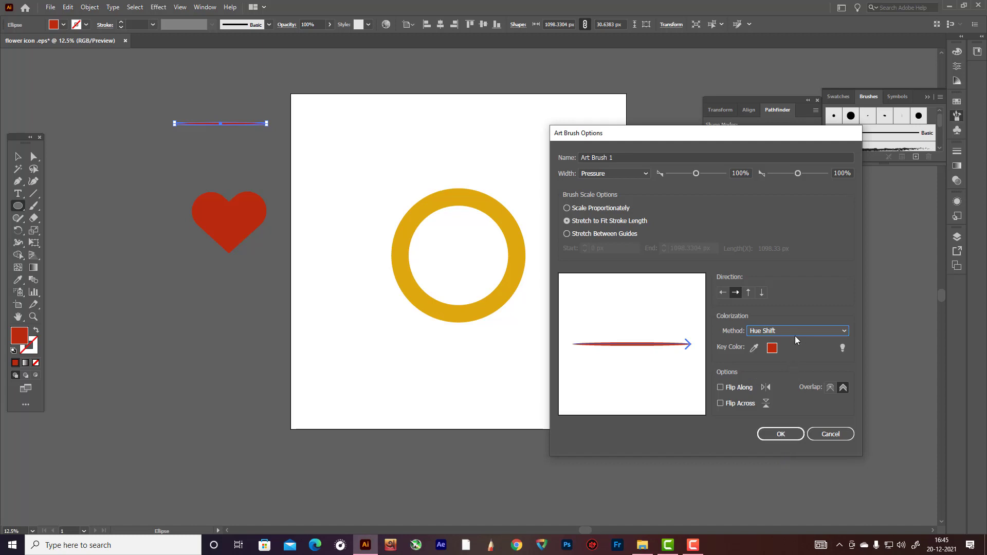
click(790, 434)
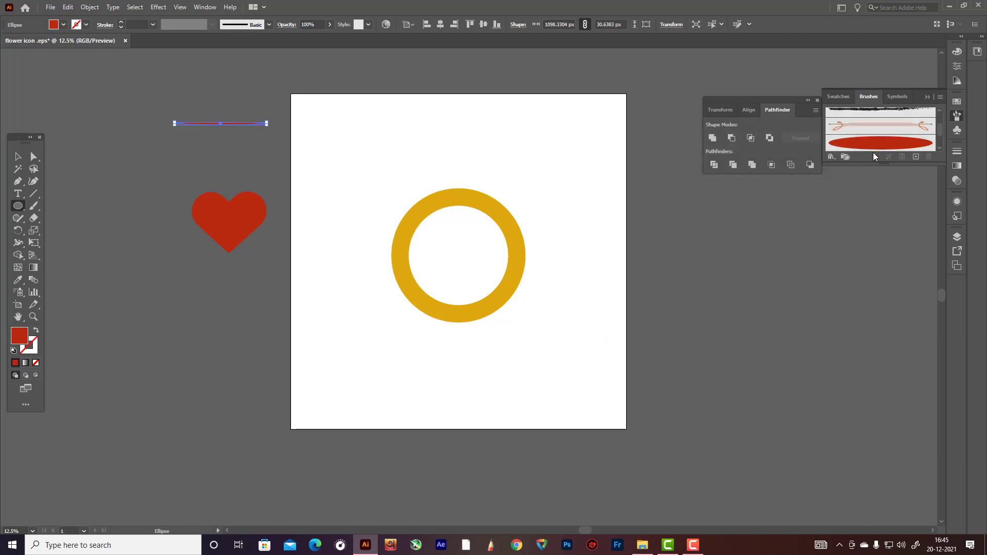
Deselect the ellipse and choose the new red ellipse art brush for the Paintbrush tool
key(v)
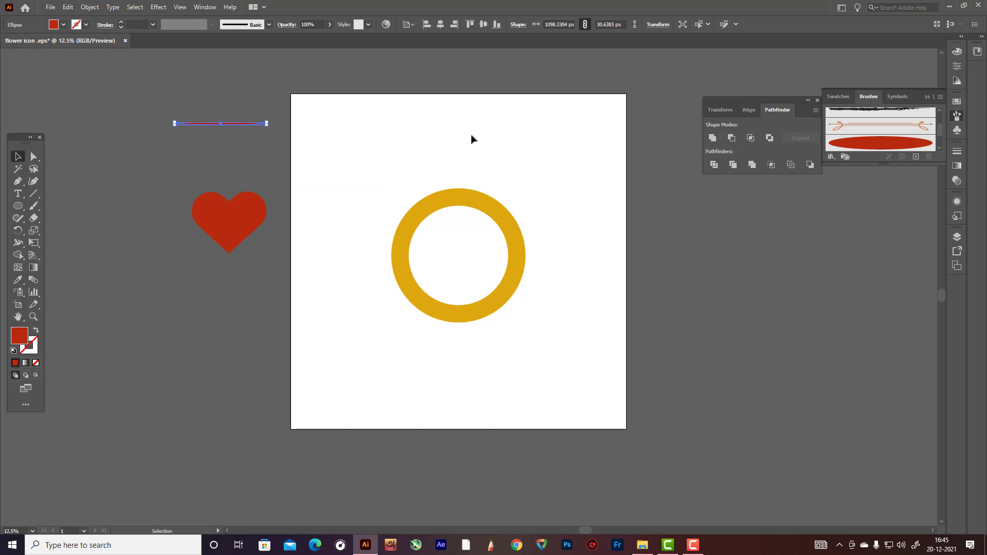
click(880, 144)
key(ctrl+shift+a)
click(880, 148)
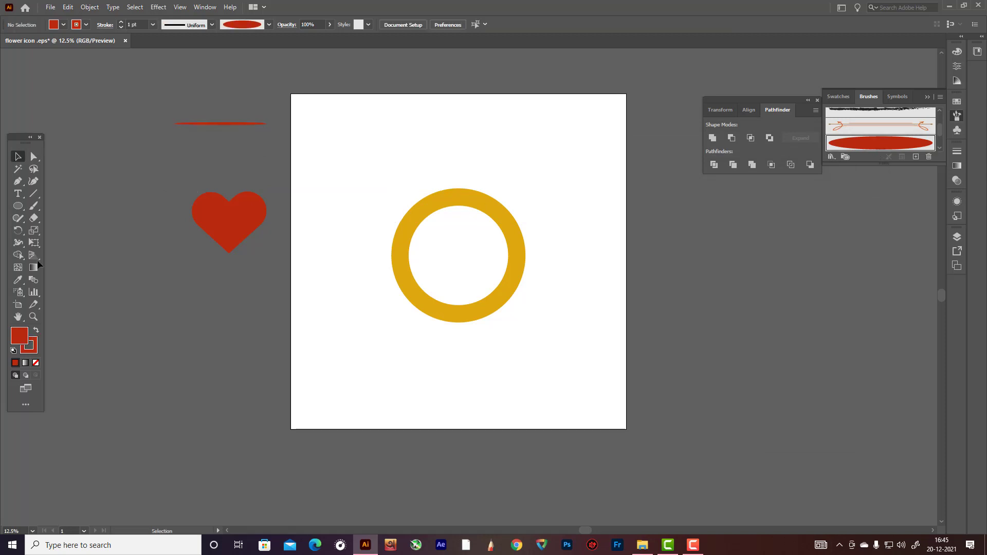
click(33, 207)
Set the stroke colour to golden orange C18711
alt+scroll(154, 214, up, 4)
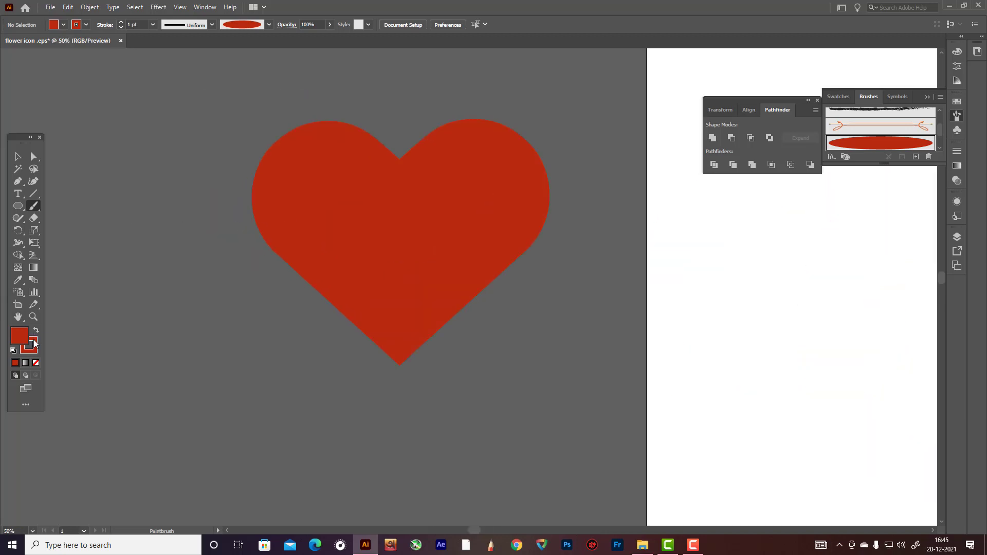
double_click(33, 343)
drag(323, 395, 325, 403)
drag(297, 323, 296, 318)
click(420, 290)
click(17, 157)
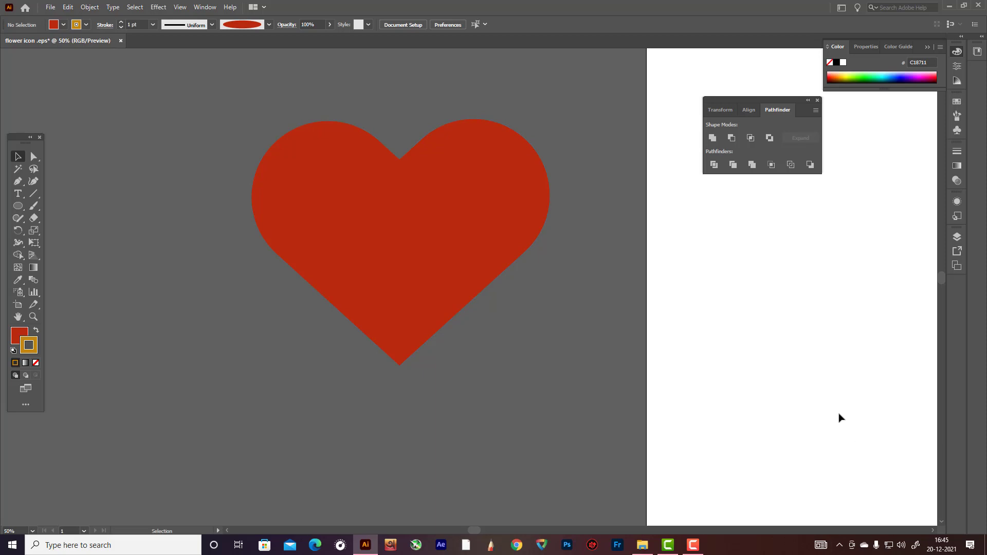
Paint a curved smile and two short vertical eyes on the heart with the Paintbrush
click(34, 205)
mouse_move(362, 260)
mouse_down()
mouse_move(397, 269)
mouse_move(456, 240)
mouse_up()
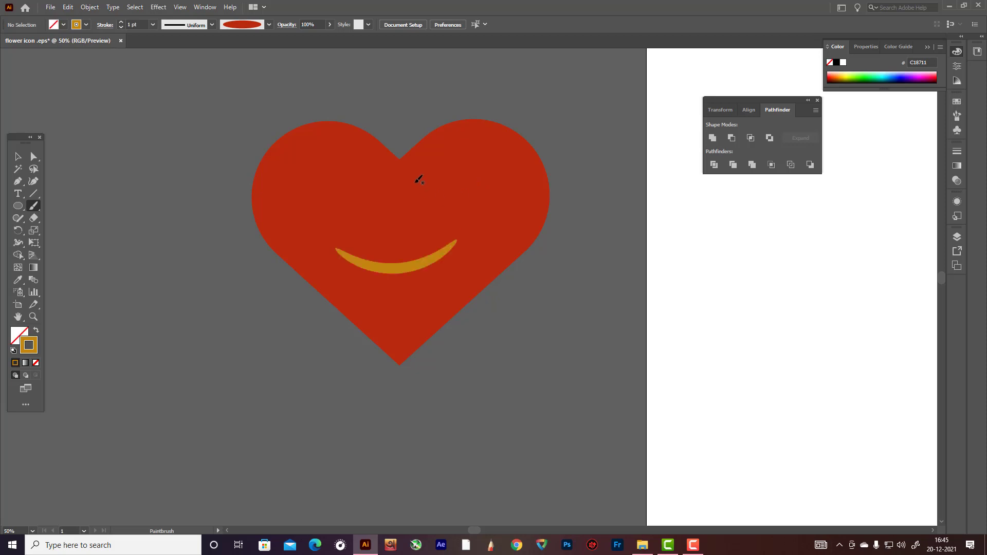
drag(422, 186, 422, 206)
drag(362, 220, 362, 221)
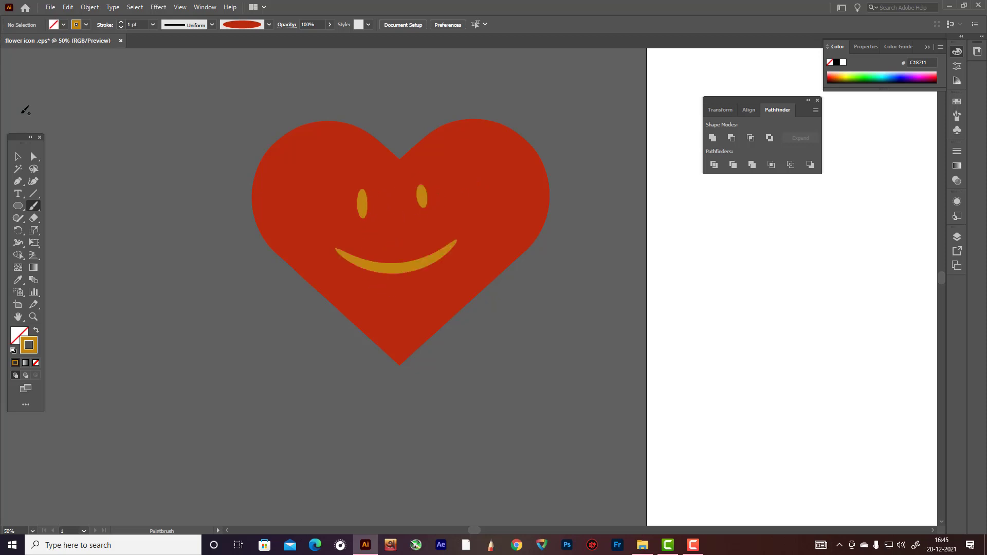
Move the heart's two golden eyes farther apart and shift the smile slightly lower
click(18, 157)
mouse_move(424, 203)
mouse_down()
mouse_move(442, 205)
mouse_move(429, 204)
mouse_up()
drag(362, 206, 341, 206)
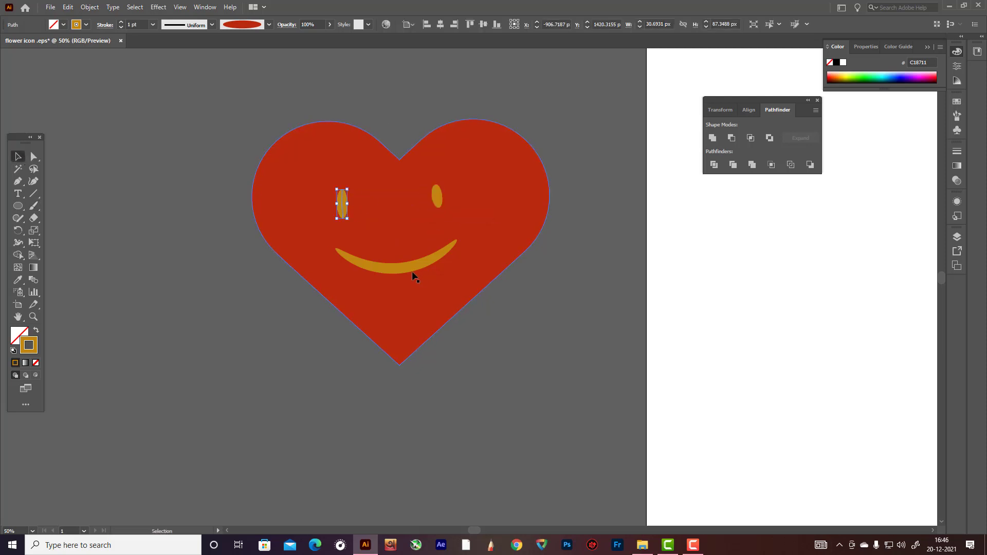
drag(412, 272, 415, 268)
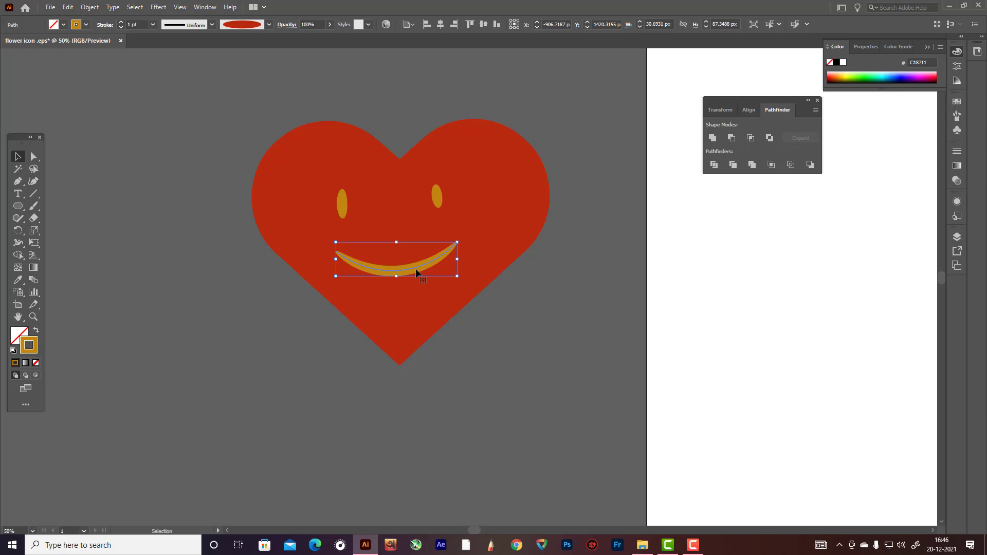
click(573, 229)
scroll(570, 234, up, 2)
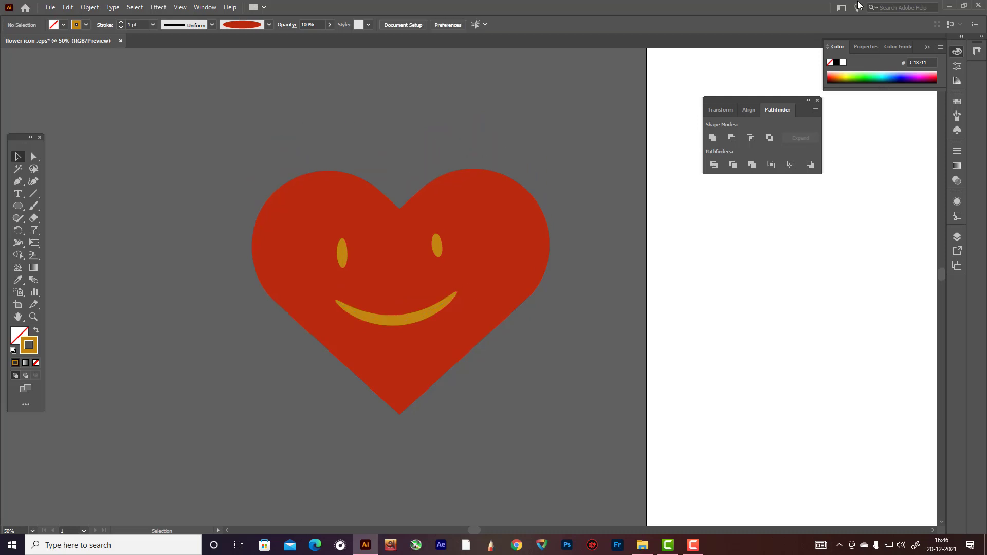
click(35, 207)
drag(210, 293, 237, 289)
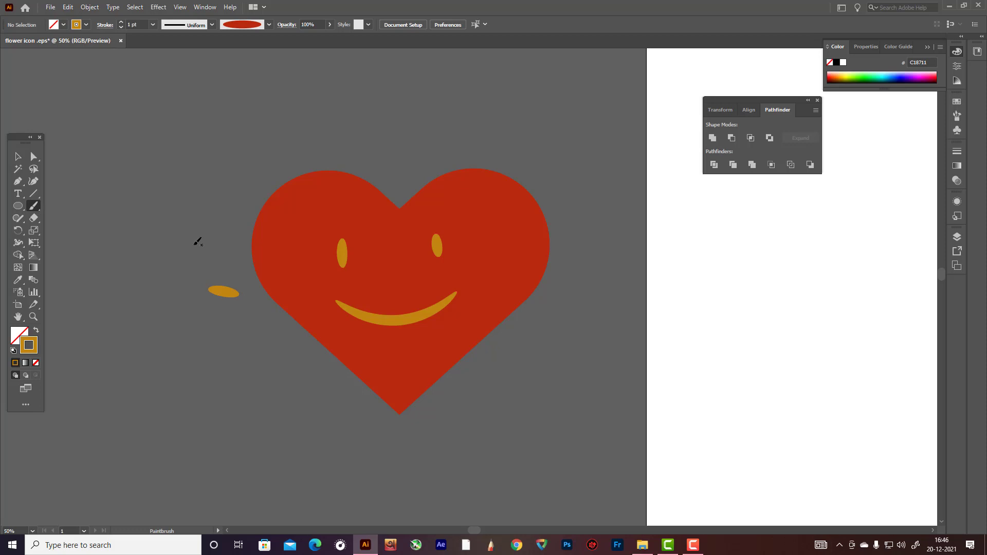
drag(198, 242, 220, 241)
key(ctrl+z)
key(ctrl+s)
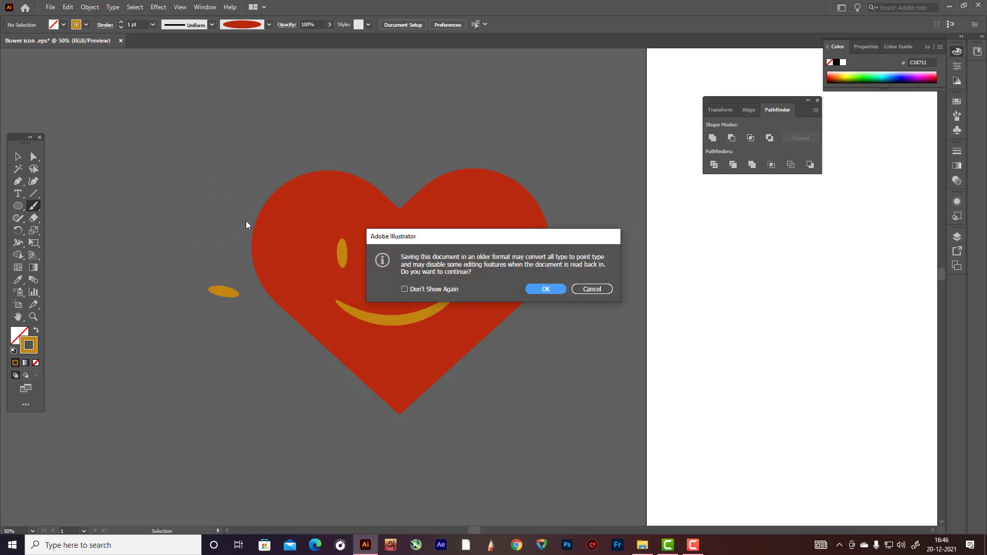
click(591, 289)
key(ctrl+z)
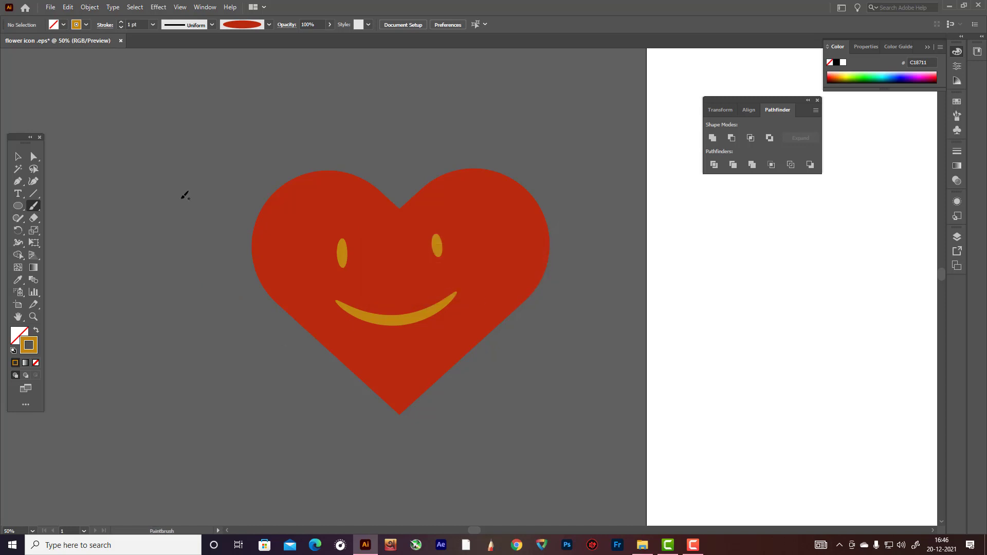
Set the stroke weight to 0.5 pt and paint short golden rays around the heart's left, upper and right sides
click(152, 23)
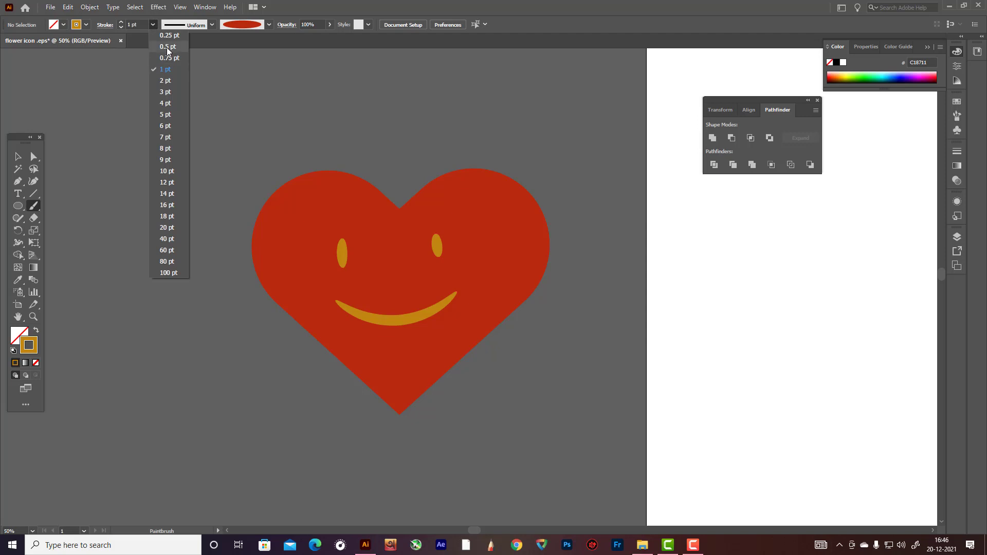
click(168, 51)
drag(212, 309, 259, 303)
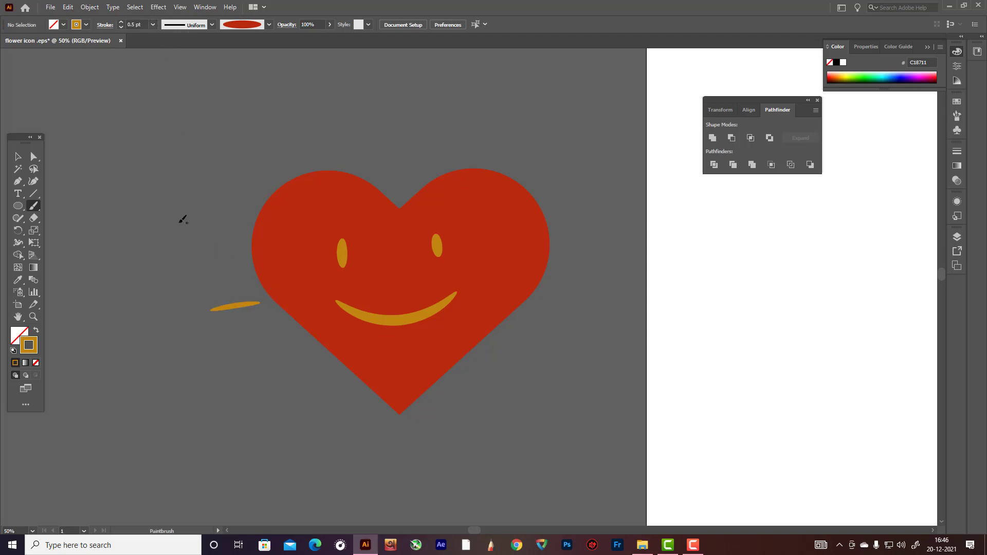
drag(193, 241, 224, 252)
drag(205, 161, 239, 184)
drag(267, 112, 282, 153)
drag(333, 98, 339, 138)
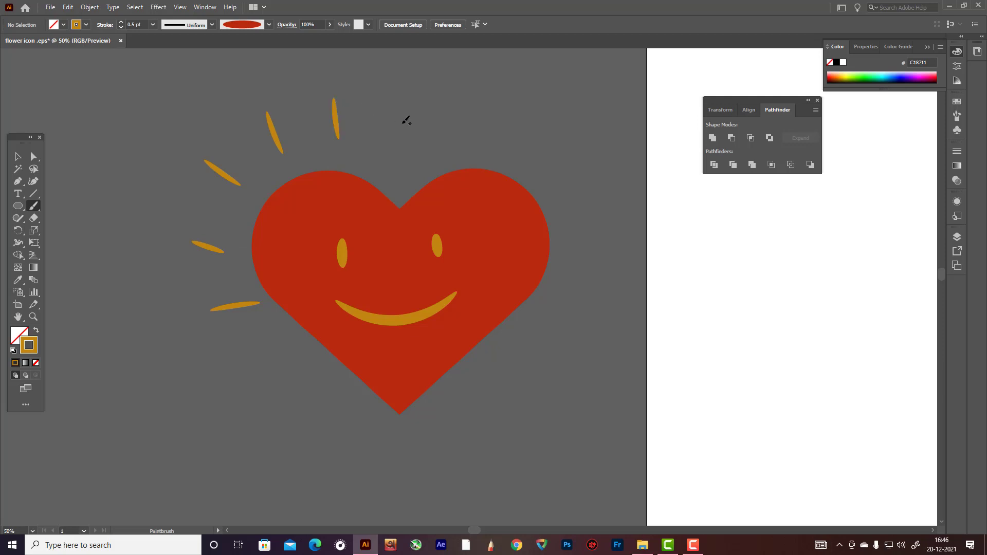
drag(400, 92, 394, 127)
mouse_move(454, 94)
mouse_down()
mouse_move(455, 136)
mouse_move(527, 113)
mouse_up()
drag(536, 157, 559, 137)
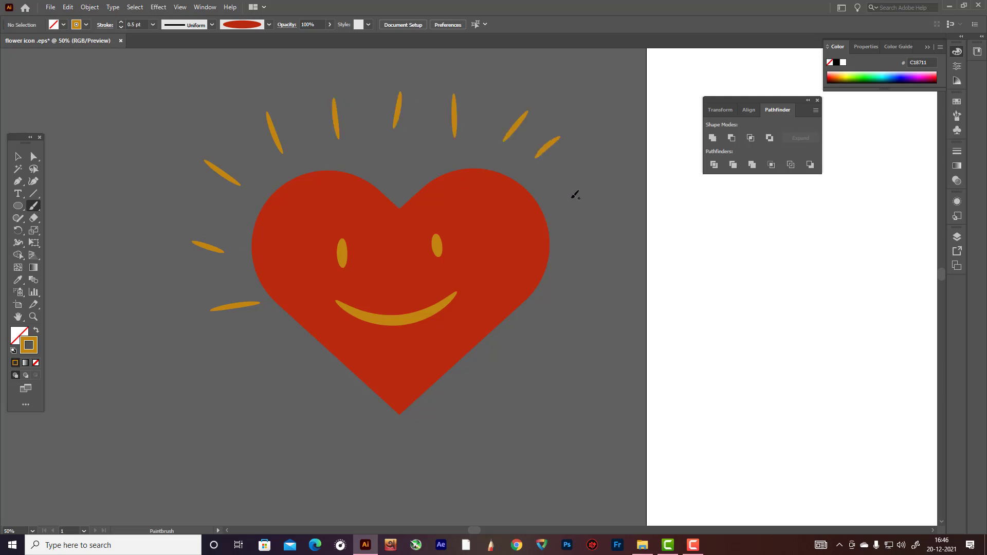
drag(557, 193, 589, 180)
drag(570, 230, 597, 229)
drag(572, 265, 617, 268)
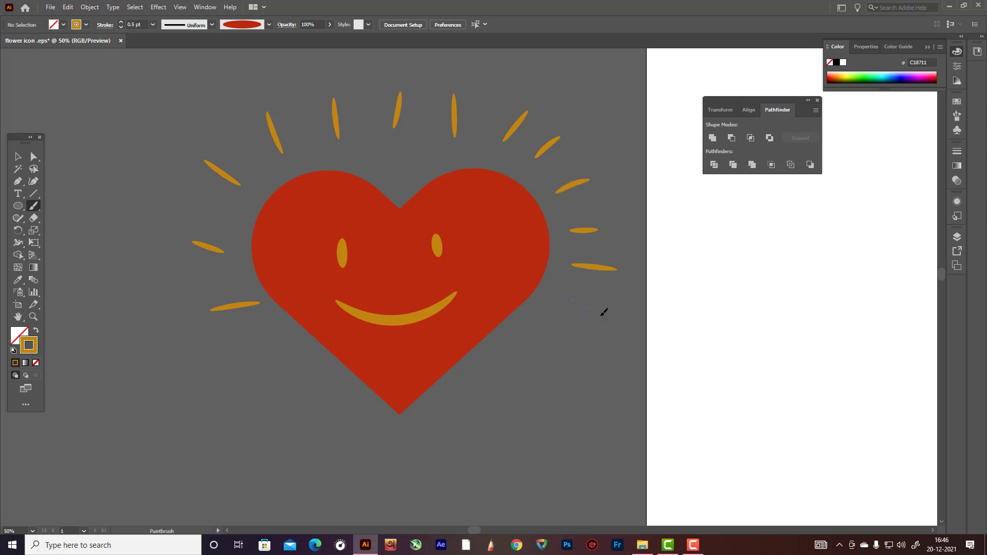
drag(601, 313, 600, 313)
Reposition and rotate the ray above the heart's right lobe so it points outward evenly with its neighbours
click(17, 156)
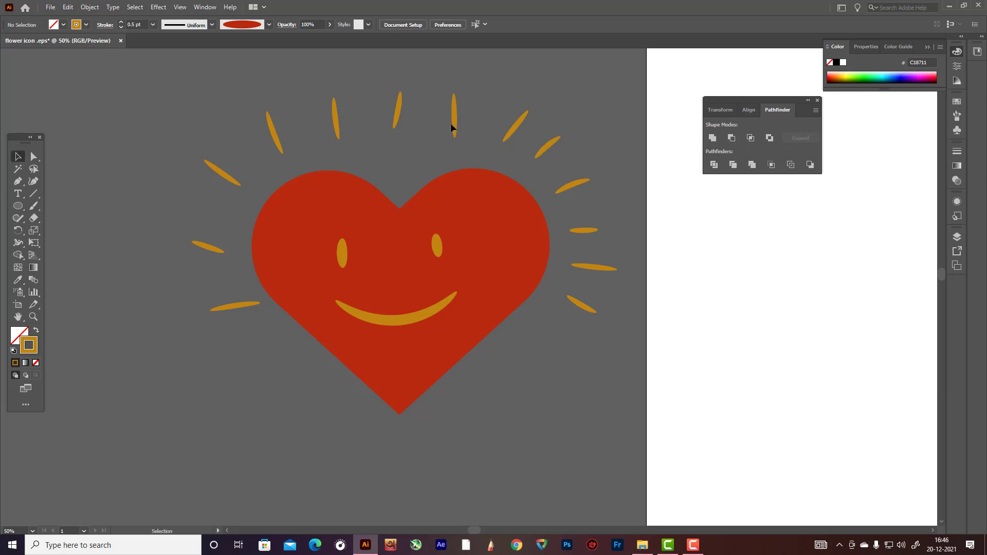
drag(455, 132, 518, 95)
drag(517, 133, 462, 106)
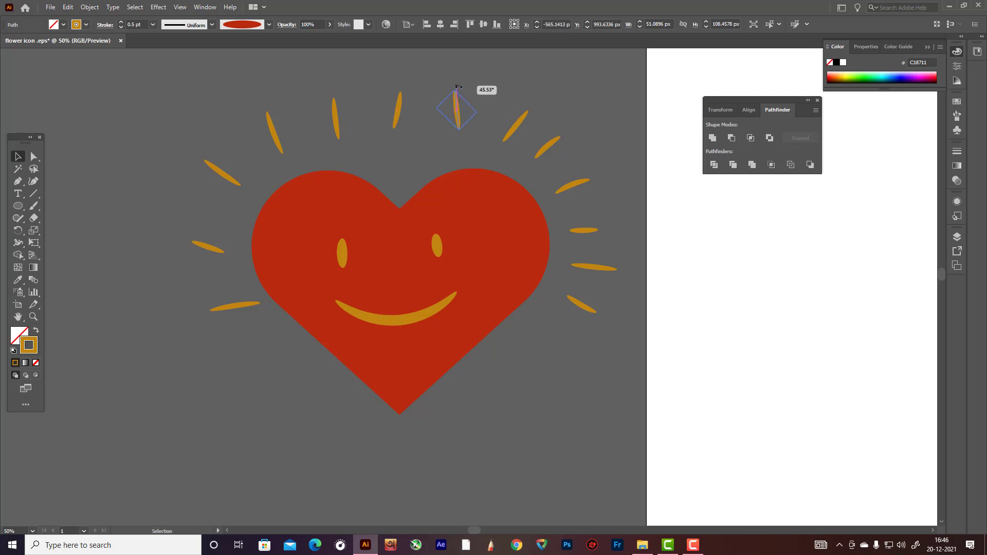
click(495, 81)
Group the heart with its face and rays, and rotate the group counterclockwise
scroll(510, 84, down, 3)
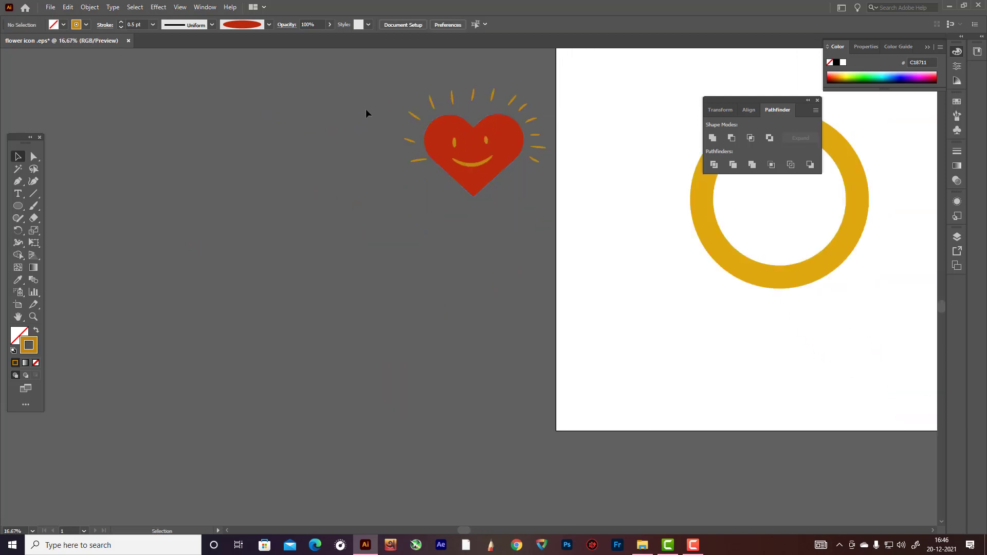
drag(365, 109, 647, 208)
key(a)
key(v)
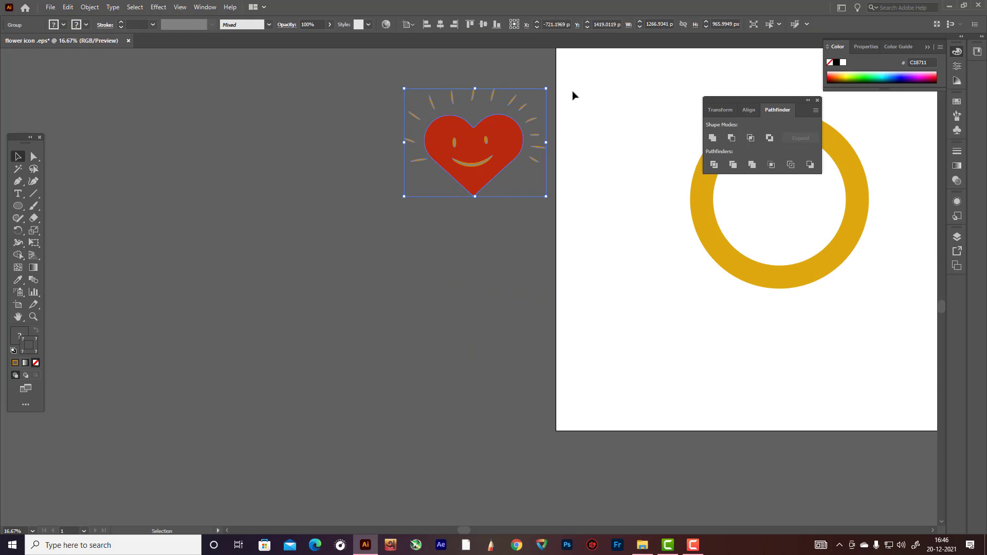
drag(543, 83, 499, 74)
Place the heart group at the golden ring's upper left on the artboard, behind the ring, with its point tucked under the band
scroll(533, 106, down, 3)
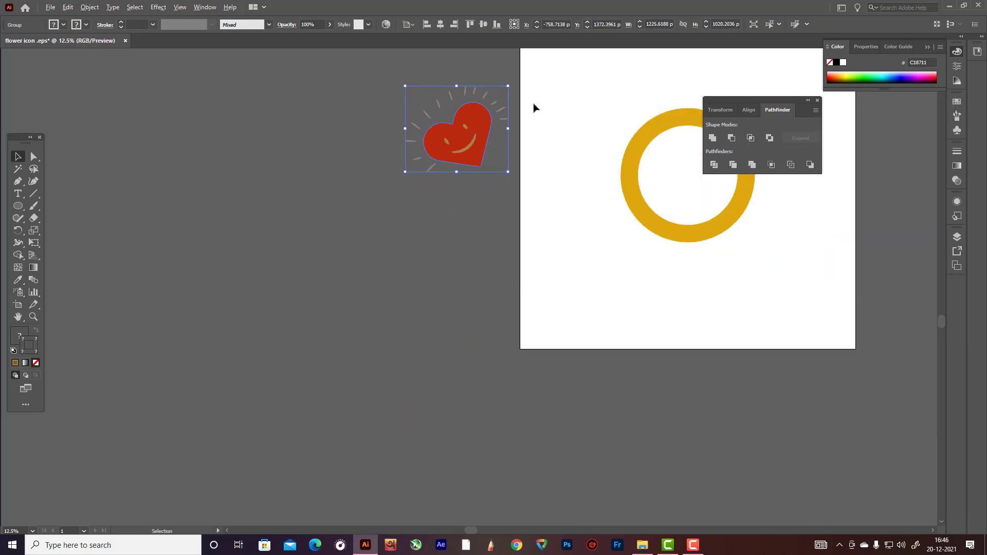
scroll(571, 124, up, 3)
drag(46, 219, 295, 179)
key(a)
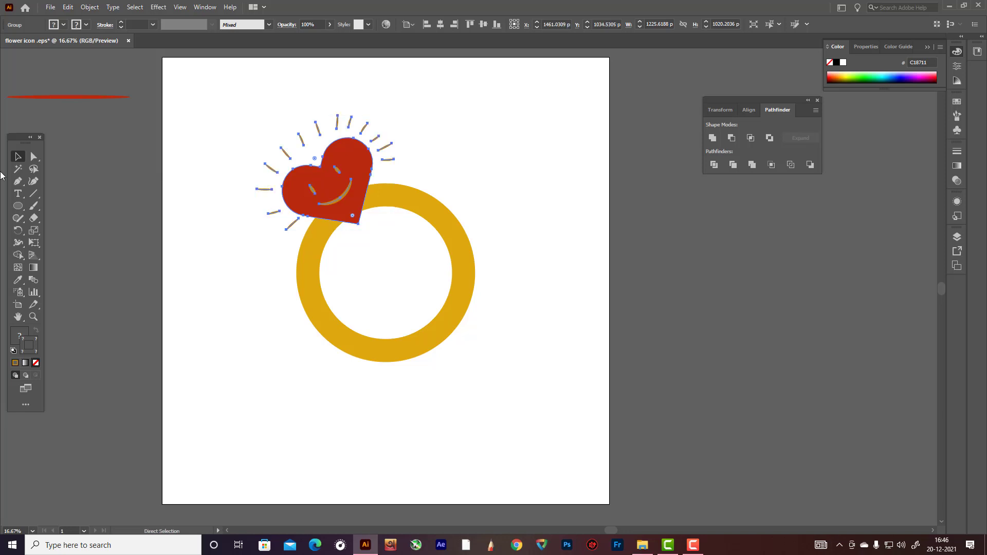
key(ctrl+shift+bracketleft)
key(v)
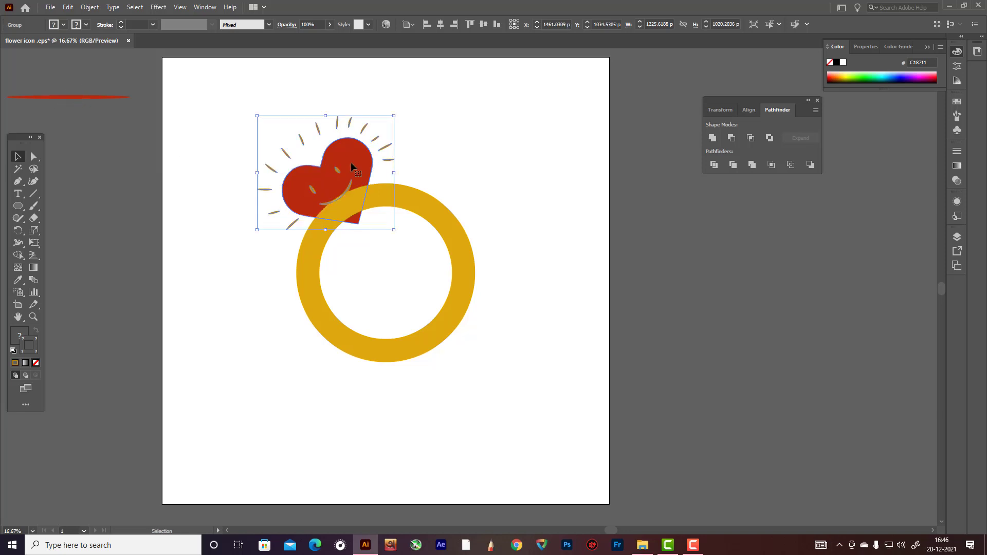
drag(360, 154, 409, 99)
click(452, 121)
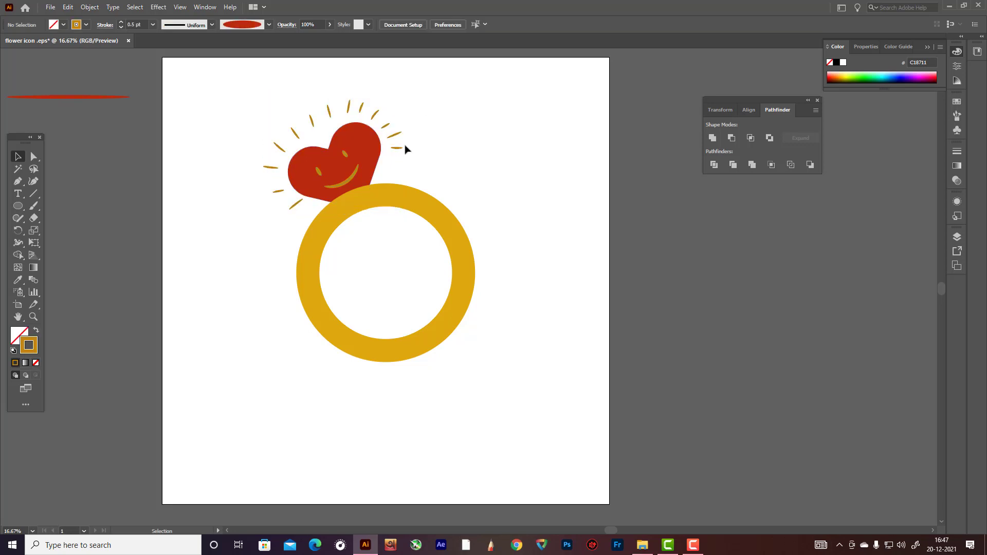
Ungroup the heart, face and rays
right_click(403, 149)
click(451, 233)
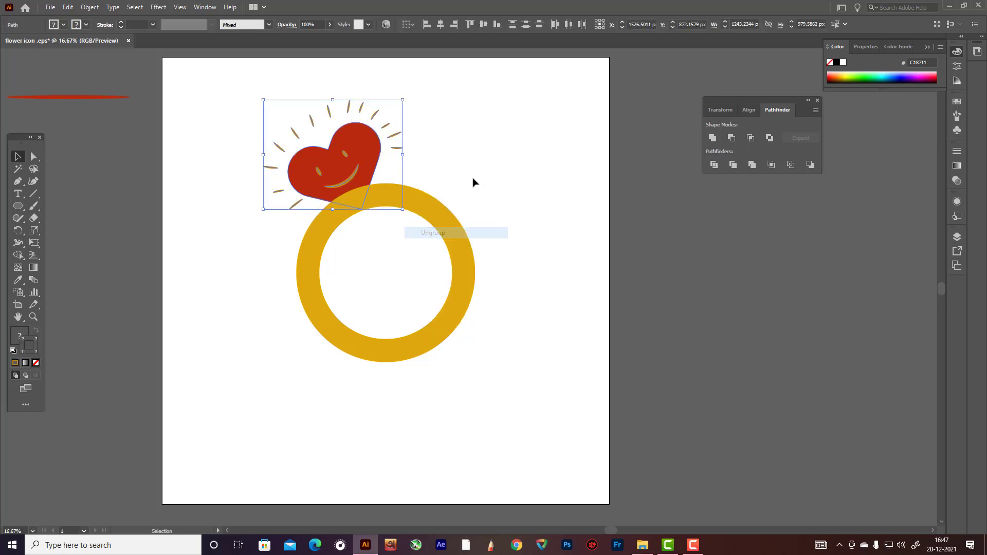
click(473, 183)
Select all the rays around the heart and change their stroke colour to dark brown 3F2903
scroll(438, 177, up, 1)
scroll(398, 181, up, 2)
click(399, 192)
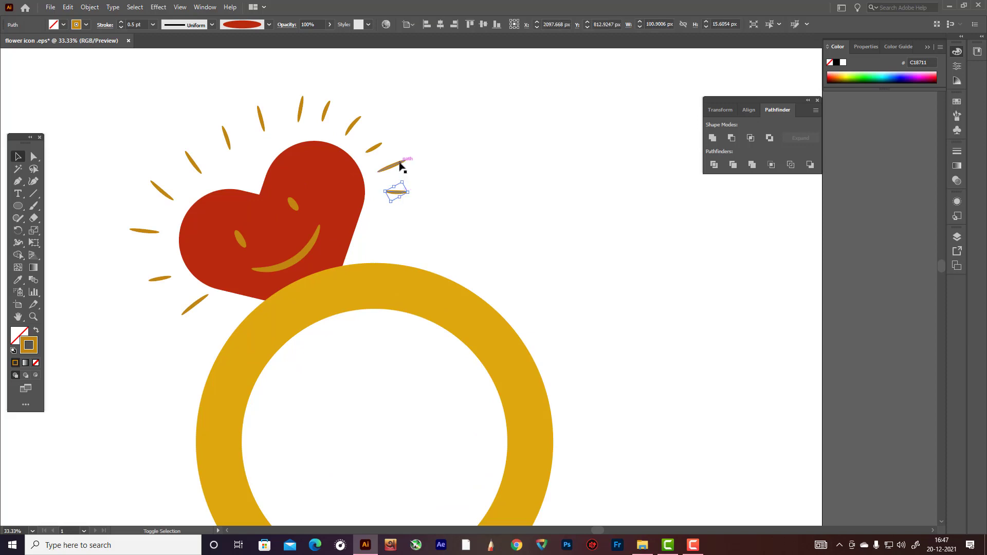
shift+click(397, 165)
shift+click(374, 148)
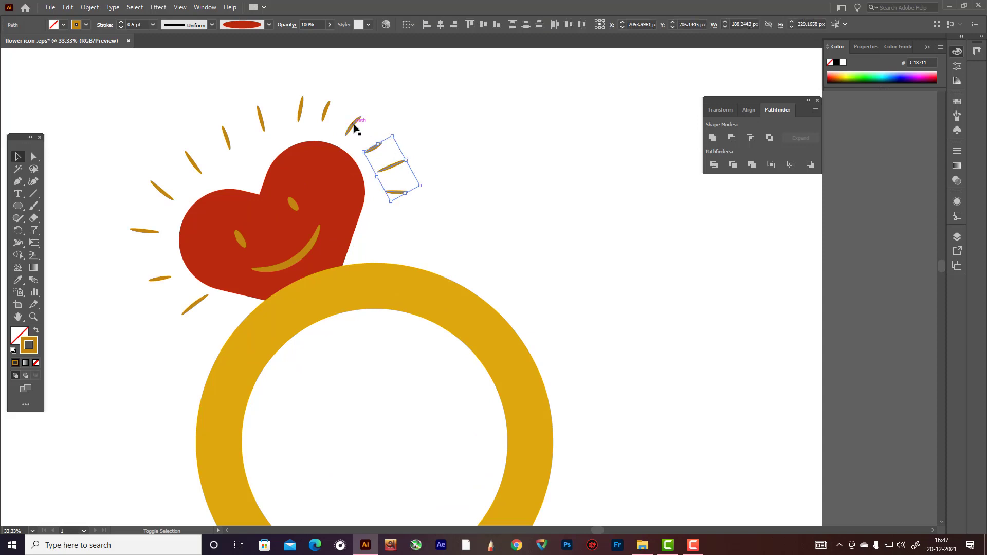
shift+click(353, 126)
shift+click(325, 111)
shift+click(300, 109)
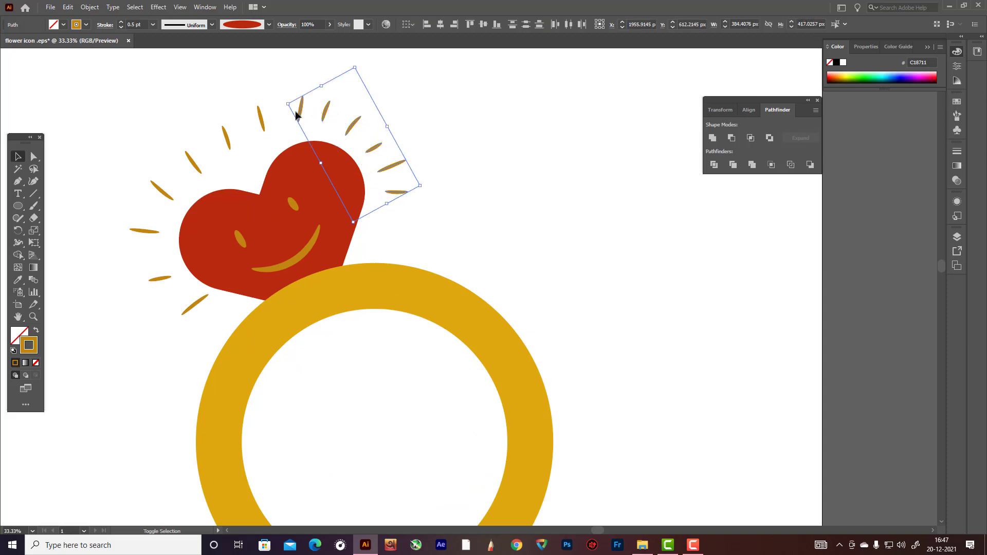
shift+click(262, 125)
shift+click(227, 140)
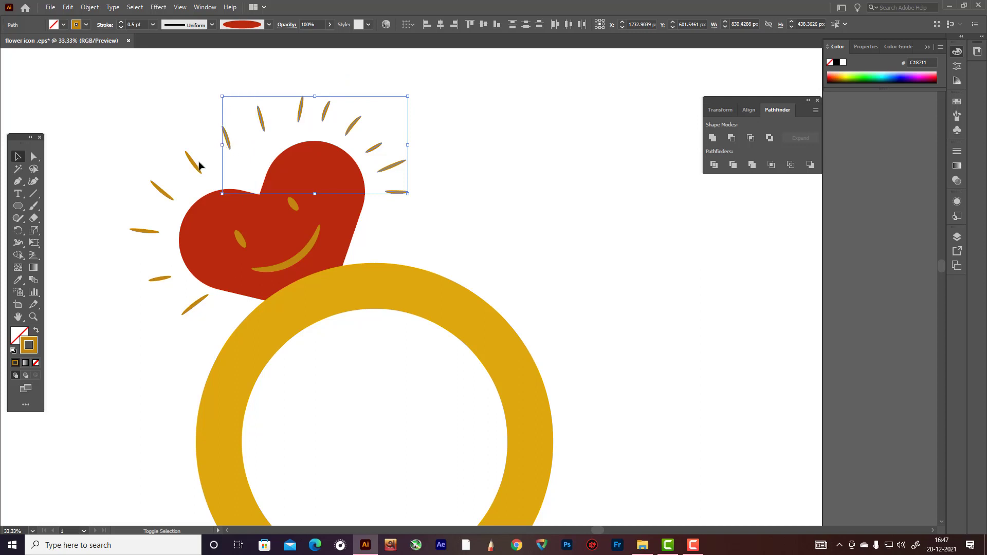
shift+click(194, 164)
shift+click(164, 192)
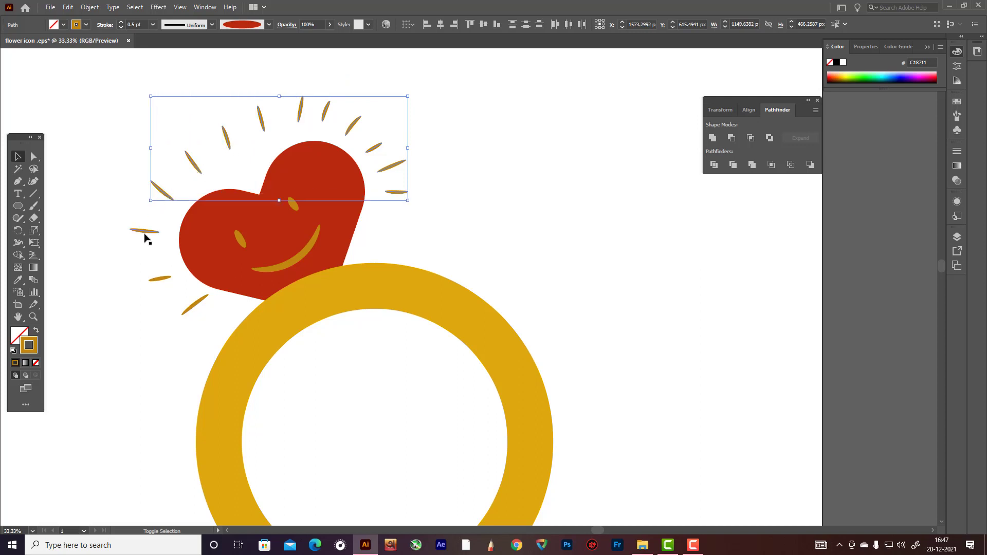
shift+click(147, 234)
shift+click(165, 278)
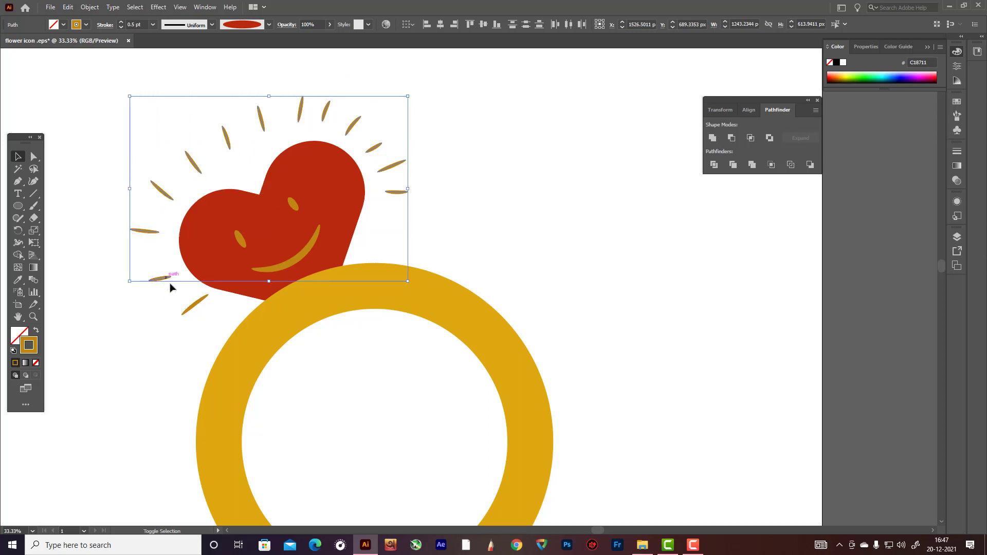
shift+click(189, 308)
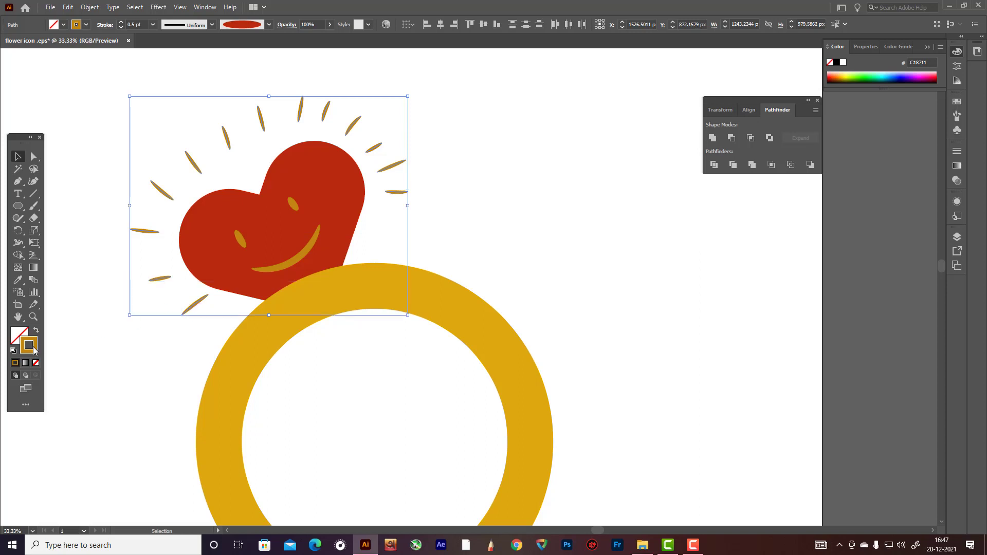
double_click(34, 349)
drag(293, 323, 303, 386)
click(421, 290)
click(494, 213)
Delete the thin red ellipse lying outside the artboard
scroll(492, 212, down, 2)
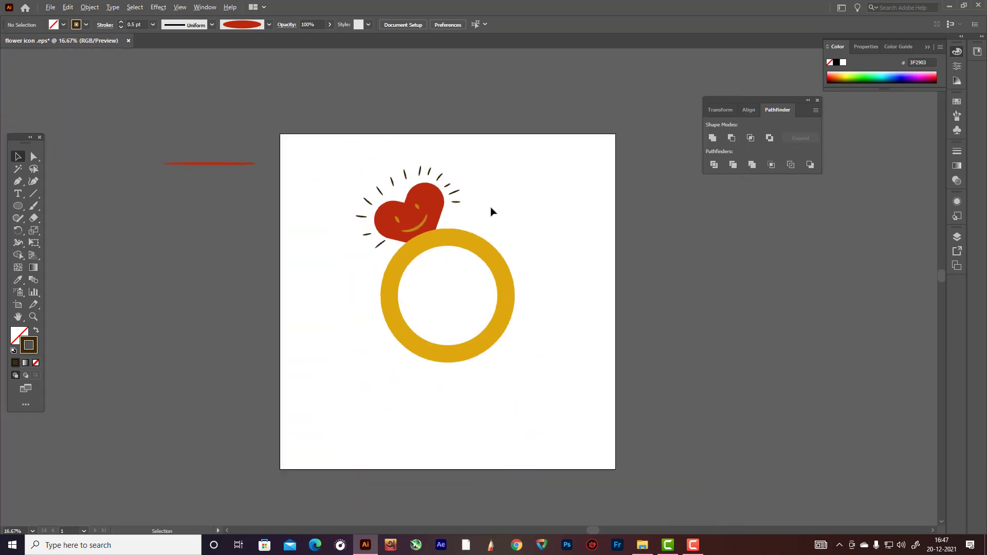
scroll(506, 221, down, 1)
scroll(547, 285, up, 1)
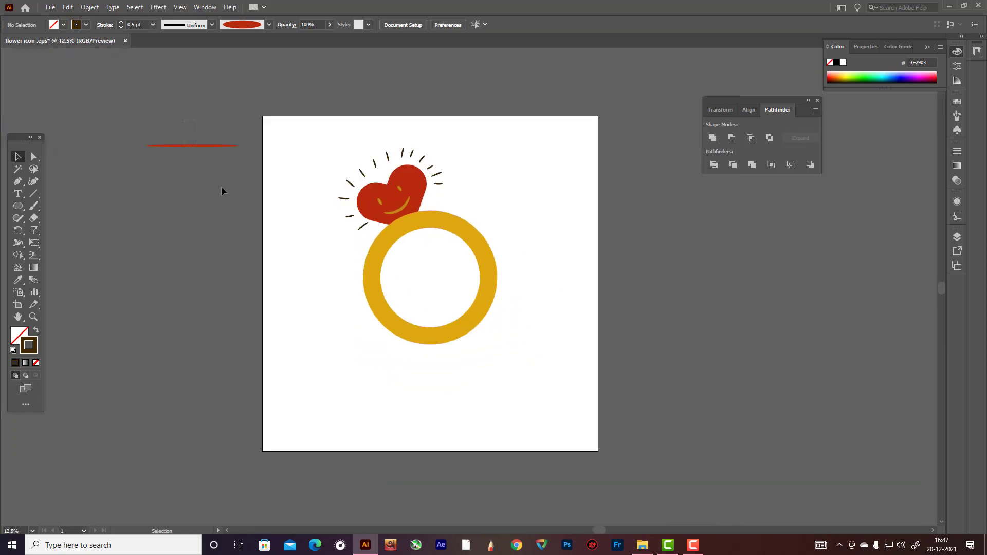
drag(221, 187, 227, 195)
key(Delete)
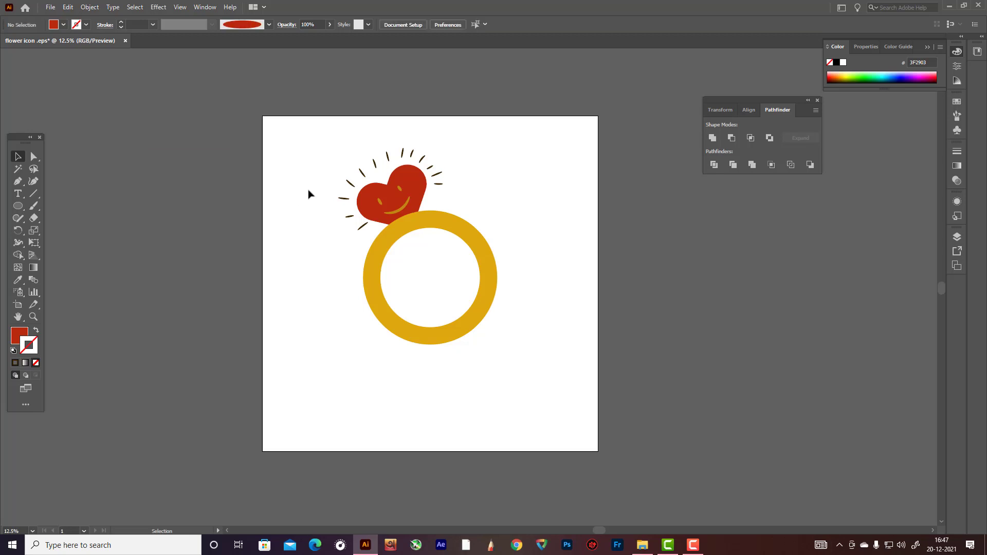
Move the whole ring and heart artwork off the artboard to its left side
drag(307, 148, 540, 424)
drag(496, 267, 197, 259)
click(318, 259)
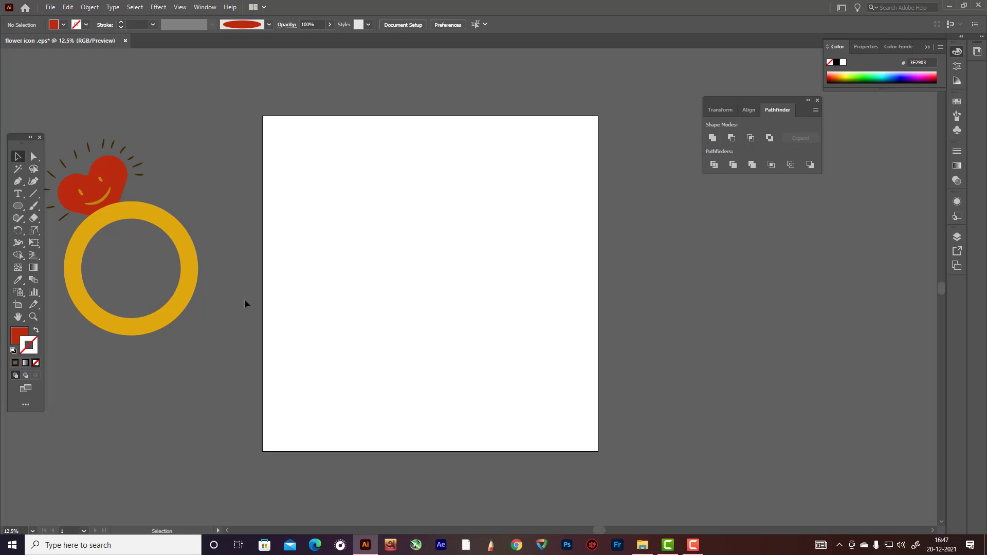
drag(64, 117, 211, 303)
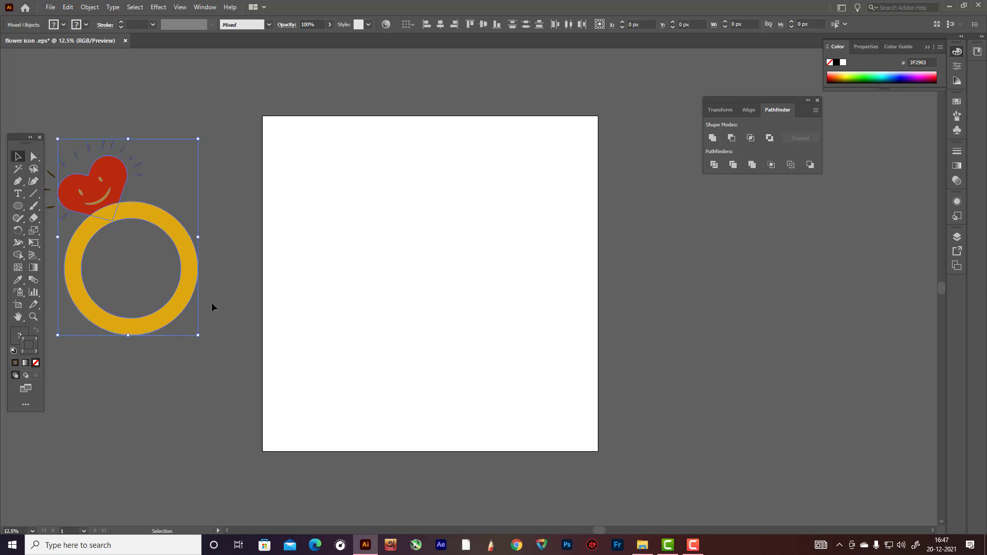
drag(176, 242, 216, 251)
click(301, 240)
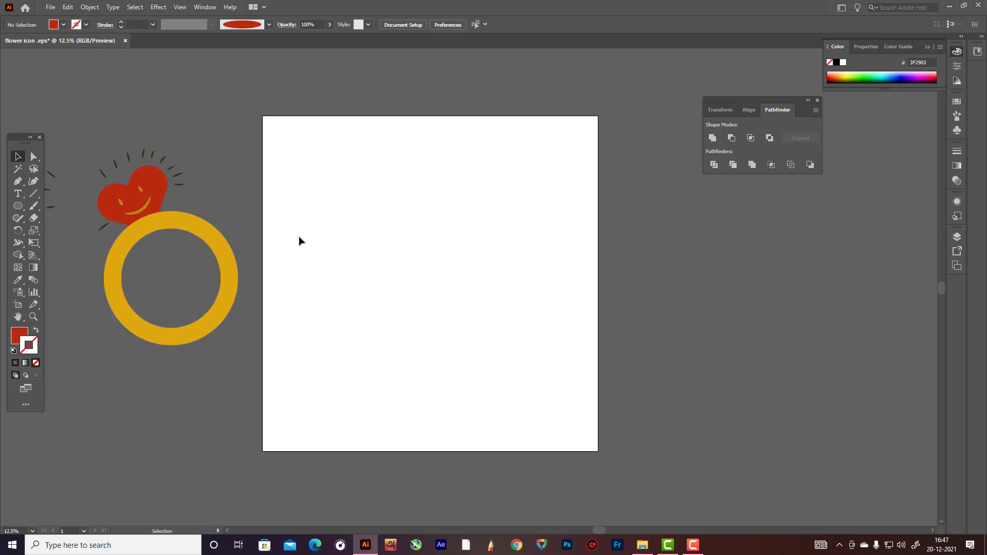
key(ctrl+z)
key(ctrl+z)
key(ctrl+z)
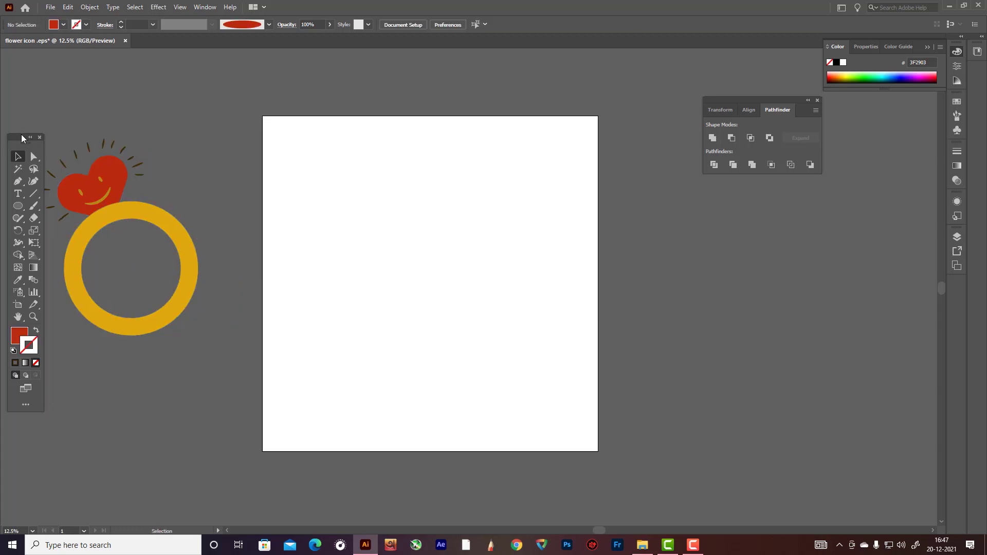
drag(21, 137, 14, 211)
drag(53, 169, 269, 385)
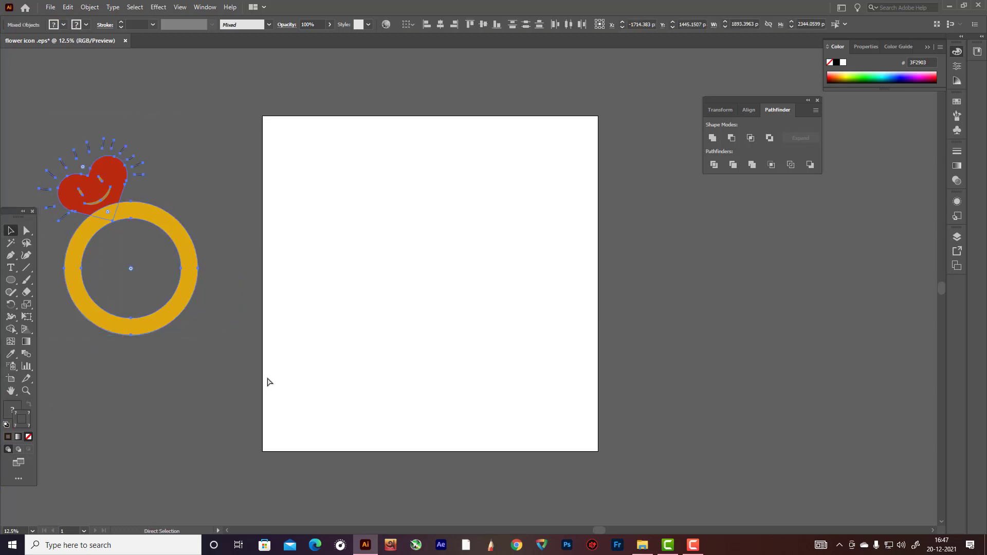
key(ctrl+g)
click(220, 330)
right_click(115, 172)
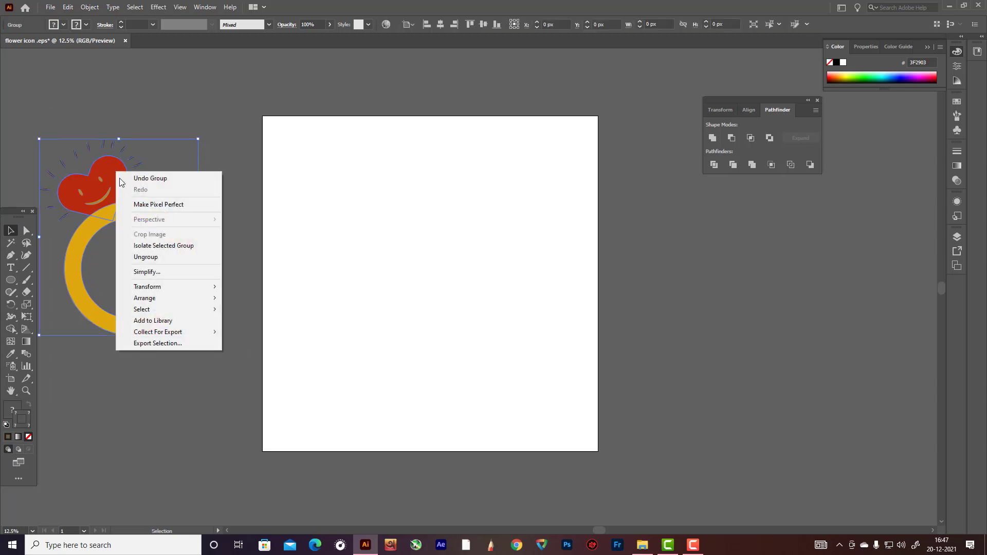
click(154, 257)
Place a copy of the red heart on the artboard, turn it upright and enlarge it proportionally
click(118, 179)
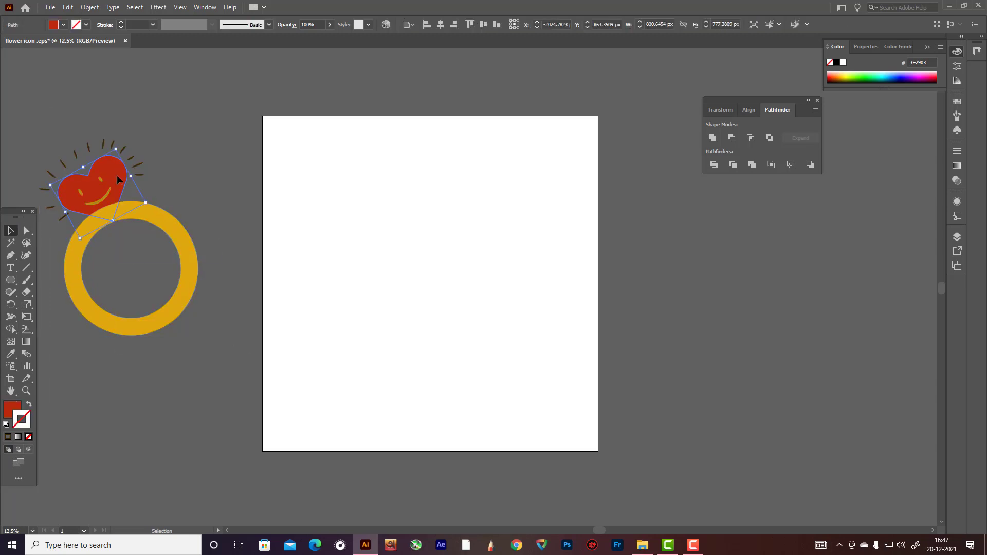
drag(118, 180, 520, 185)
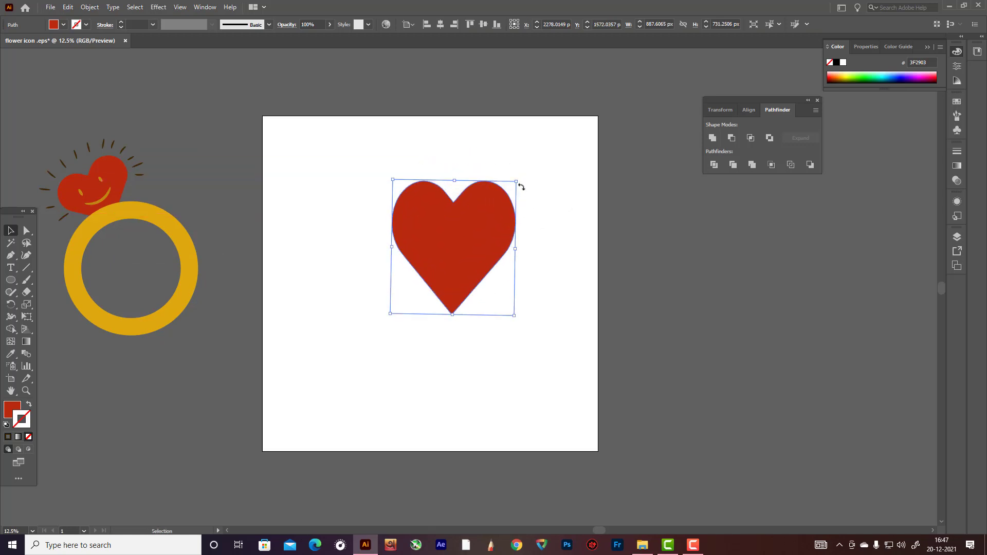
key(ctrl+z)
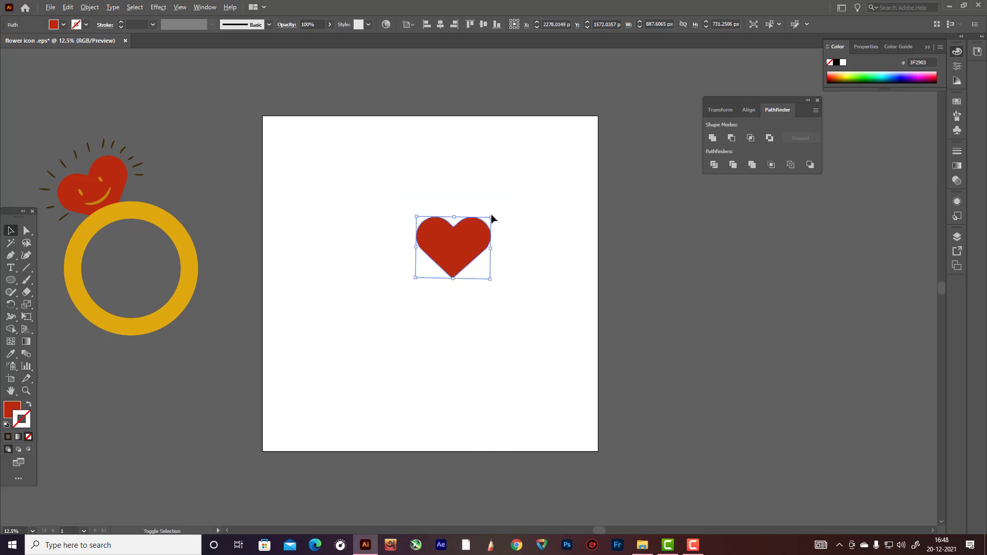
drag(492, 220, 527, 194)
click(536, 192)
Group the whole ring artwork beside the artboard, including the smiling heart and its rays
drag(59, 127, 256, 378)
click(238, 334)
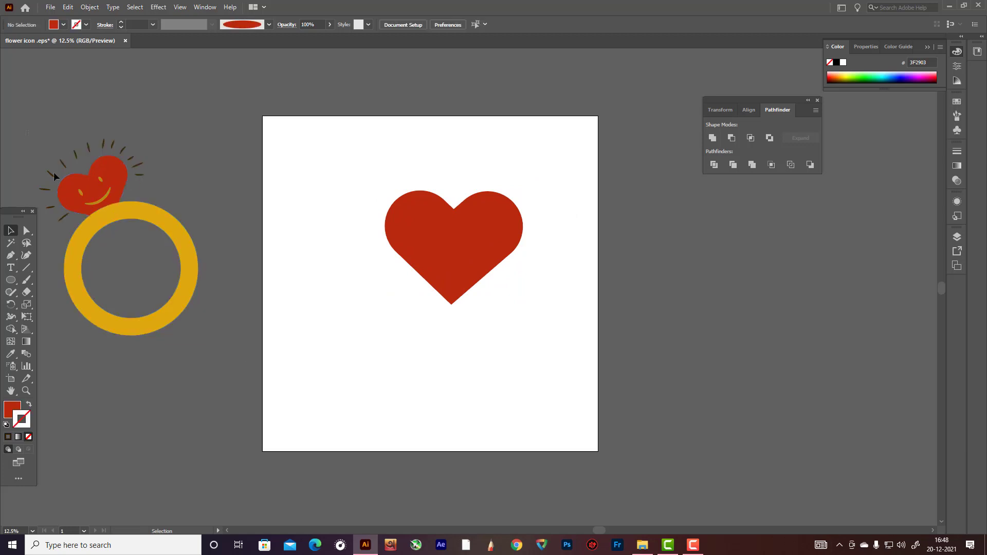
drag(54, 177, 249, 370)
key(ctrl+g)
click(243, 369)
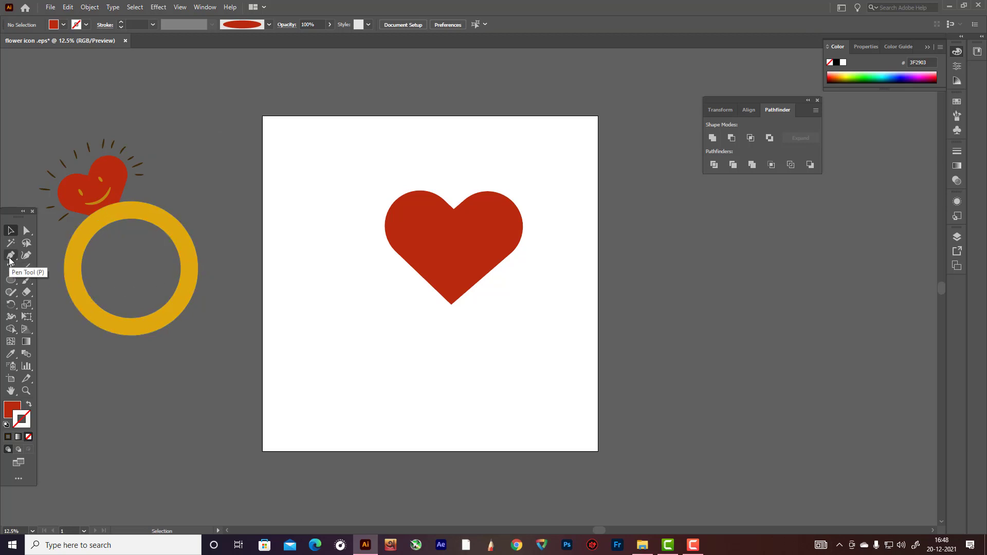
Draw a red triangle about 557 by 484 px with the Star tool, below and left of the large heart
click(10, 279)
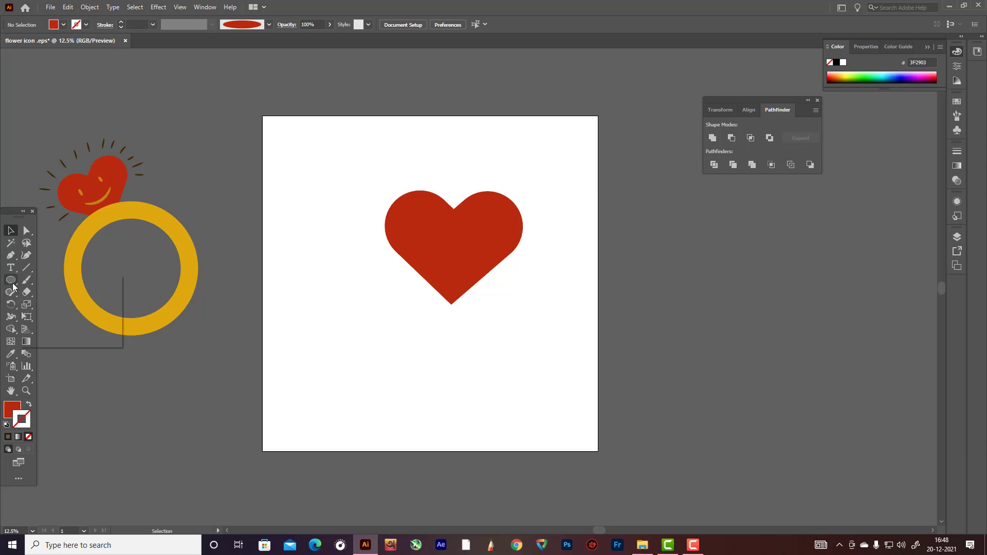
click(43, 329)
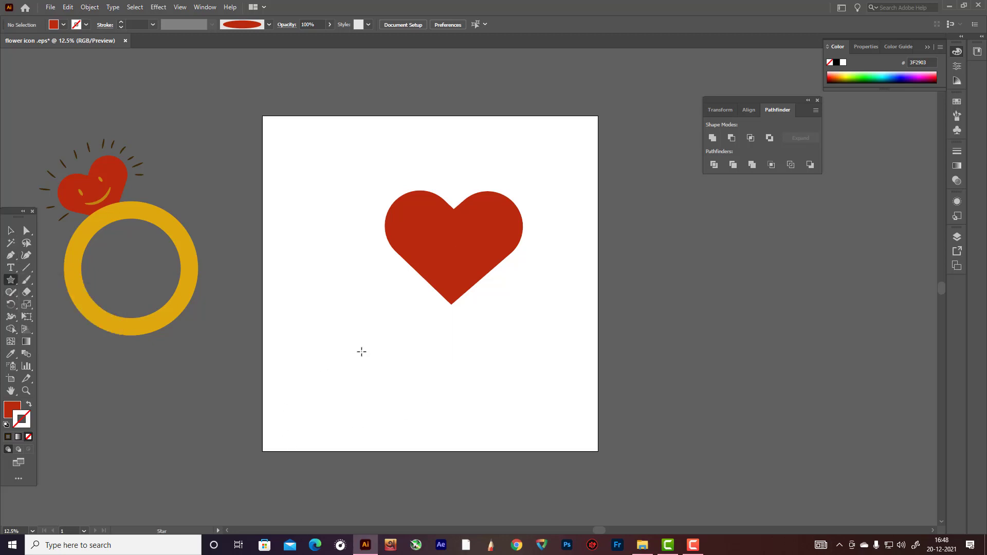
drag(361, 351, 386, 365)
drag(386, 365, 386, 365)
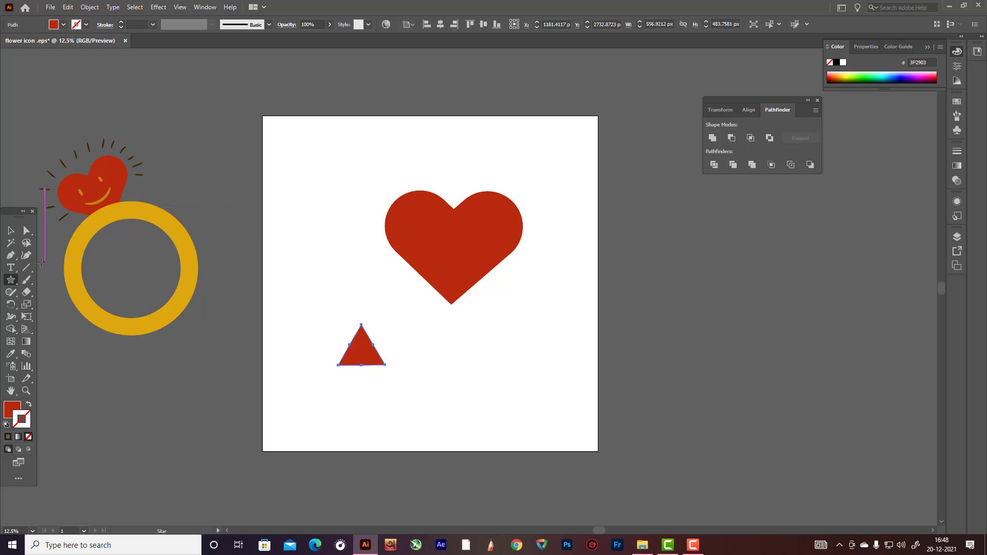
Move the middle anchor point of the triangle's base straight up to Y 2783.3 px, forming a notched arrowhead
click(26, 230)
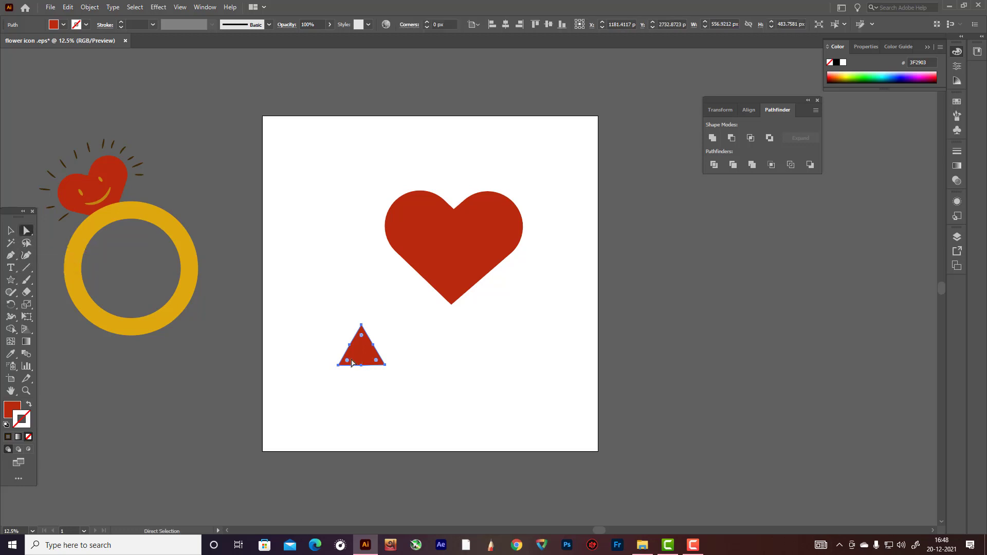
scroll(346, 385, up, 4)
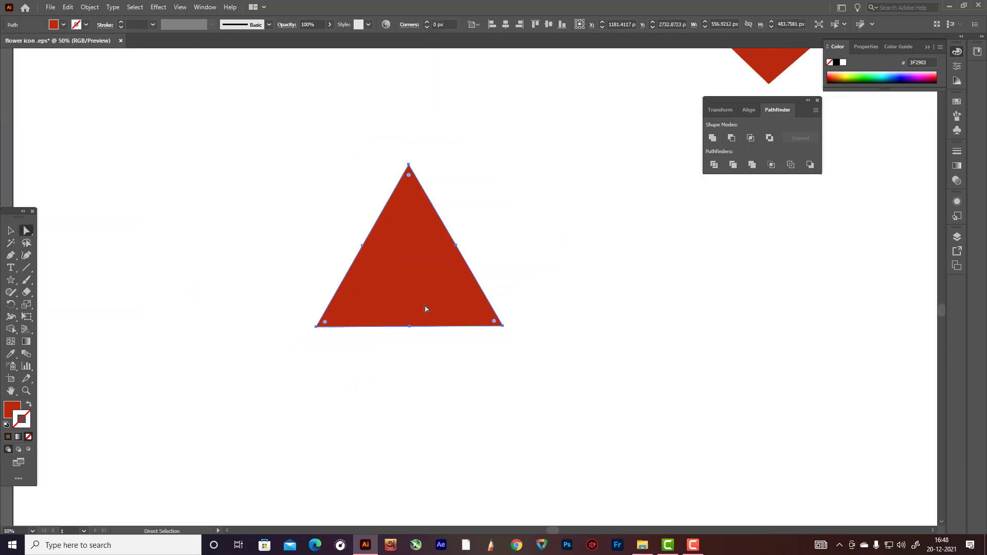
click(410, 326)
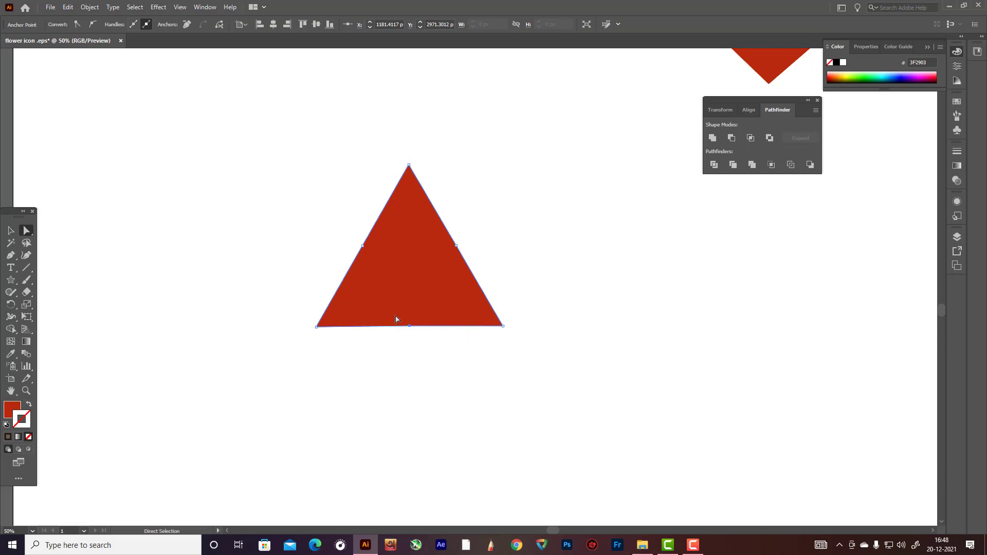
key(Up)
key(Up)
key(Up)
key(Up)
key(Up)
key(Up)
key(Up)
key(Up)
key(Up)
key(Up)
key(Up)
key(Up)
key(Up)
key(Up)
key(Up)
key(Up)
key(Up)
key(Up)
key(Up)
key(Up)
key(Up)
key(Up)
key(Up)
key(Up)
key(Up)
key(Up)
key(Up)
key(Up)
key(Up)
key(Up)
key(Up)
key(Up)
key(Up)
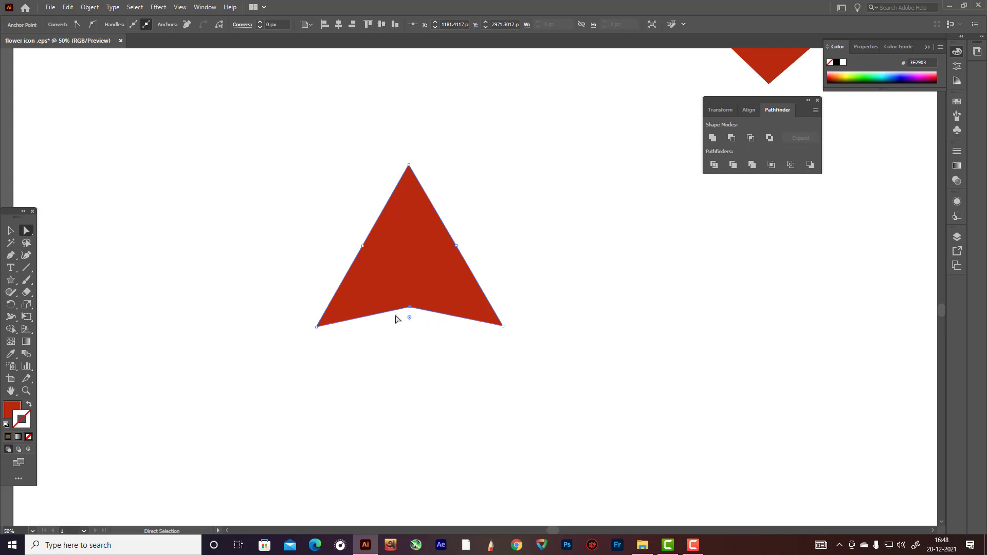
key(Up)
key(Up)
key(Up)
key(Up)
key(Up)
key(Up)
key(Up)
key(Up)
key(Up)
key(Up)
key(Up)
key(Up)
key(Up)
key(Up)
key(Up)
key(Up)
key(Up)
key(Up)
key(Up)
key(Up)
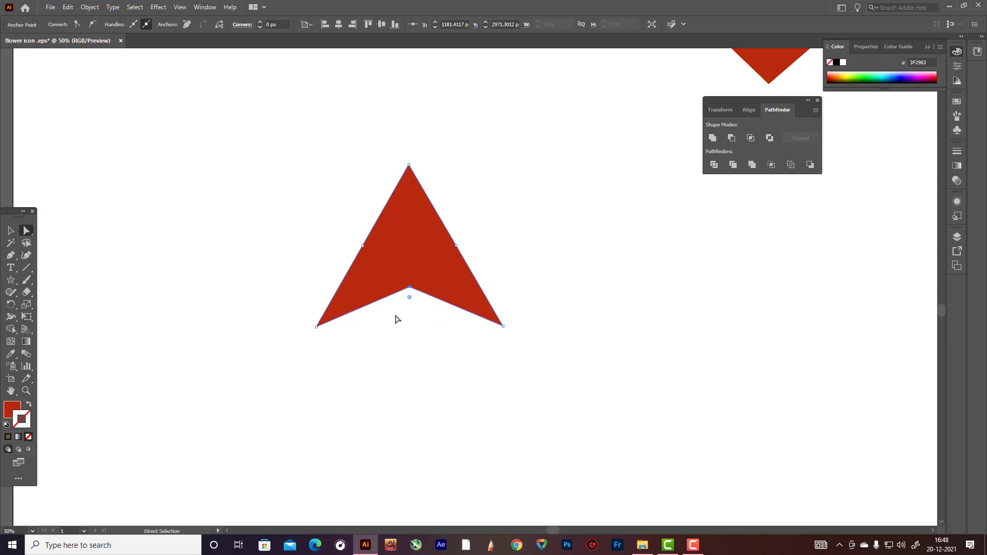
key(Up)
key(Up)
key(Up)
key(Up)
key(Up)
key(Up)
key(Up)
key(Up)
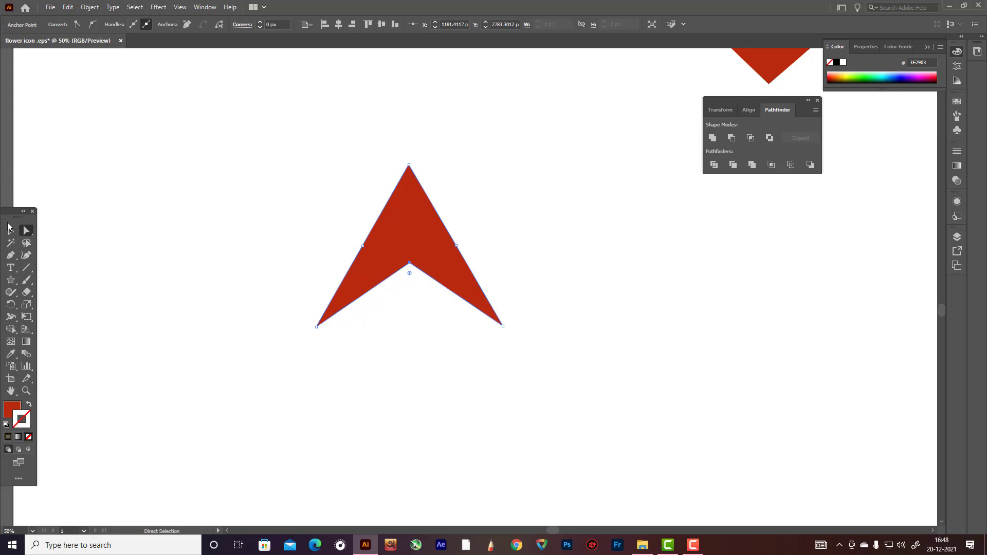
click(9, 227)
click(175, 224)
Draw an arrow shaft about 2345 px long with the Pen tool, running down from the arrowhead's centre, with red stroke and no fill
key(ctrl+minus)
key(ctrl+minus)
key(ctrl+minus)
key(ctrl+minus)
key(ctrl+minus)
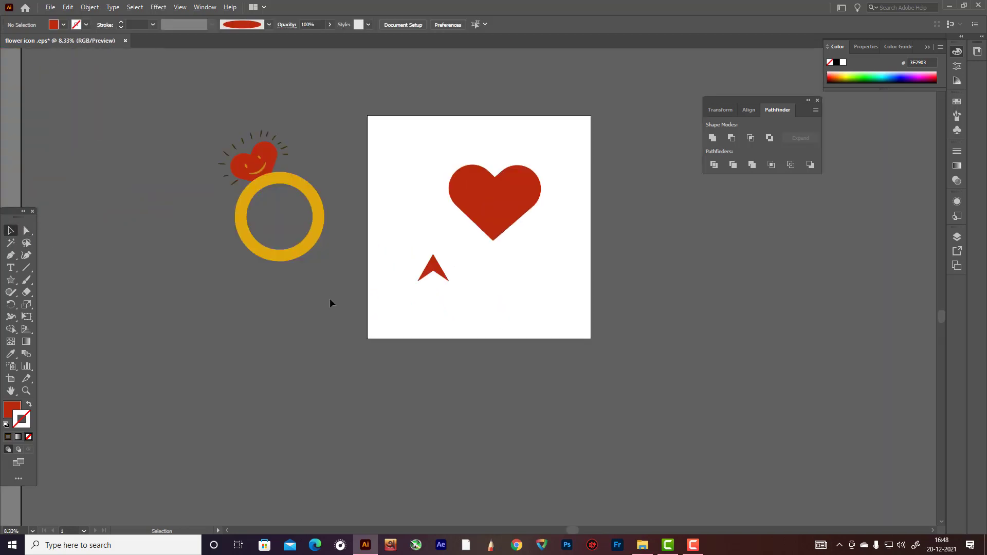
scroll(403, 300, up, 2)
scroll(569, 278, up, 1)
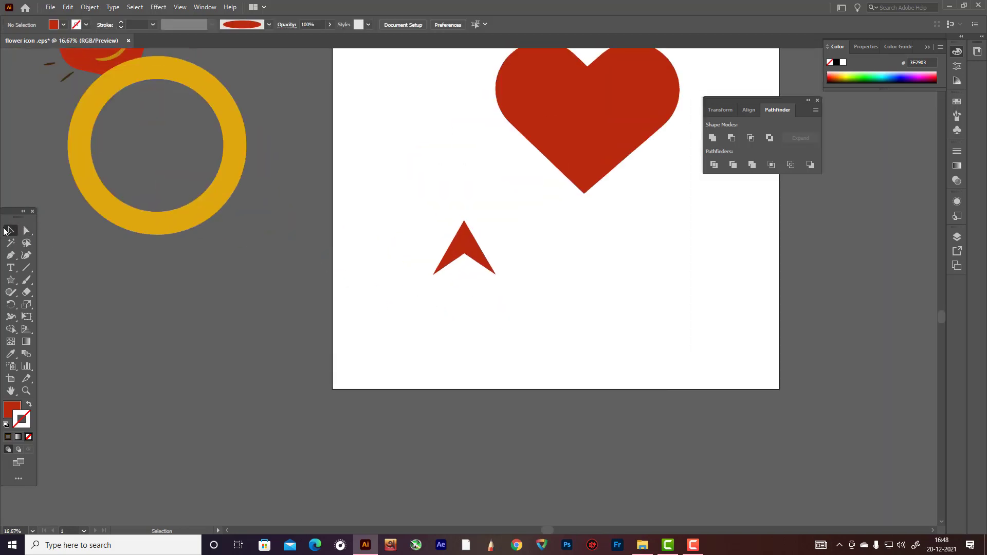
click(10, 255)
scroll(81, 377, down, 5)
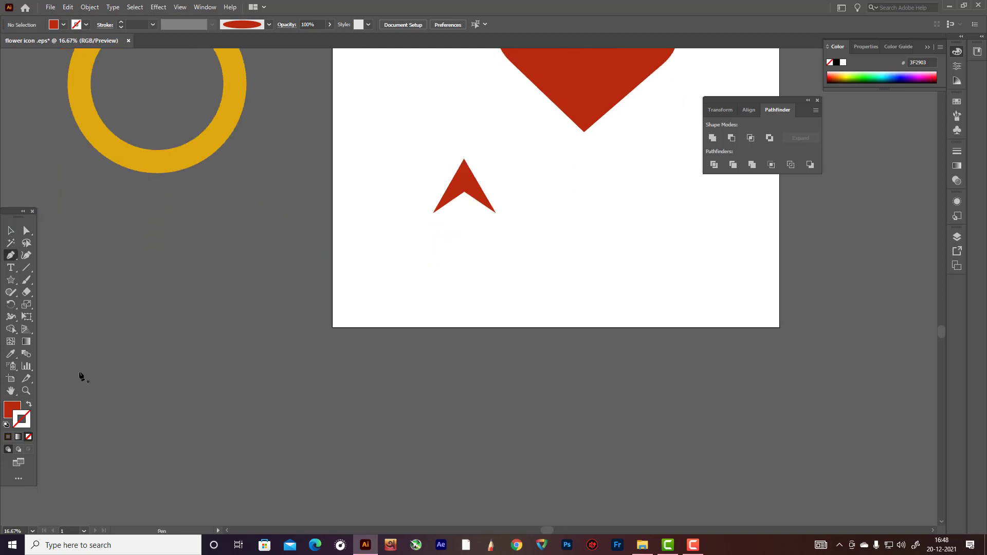
click(29, 405)
click(464, 188)
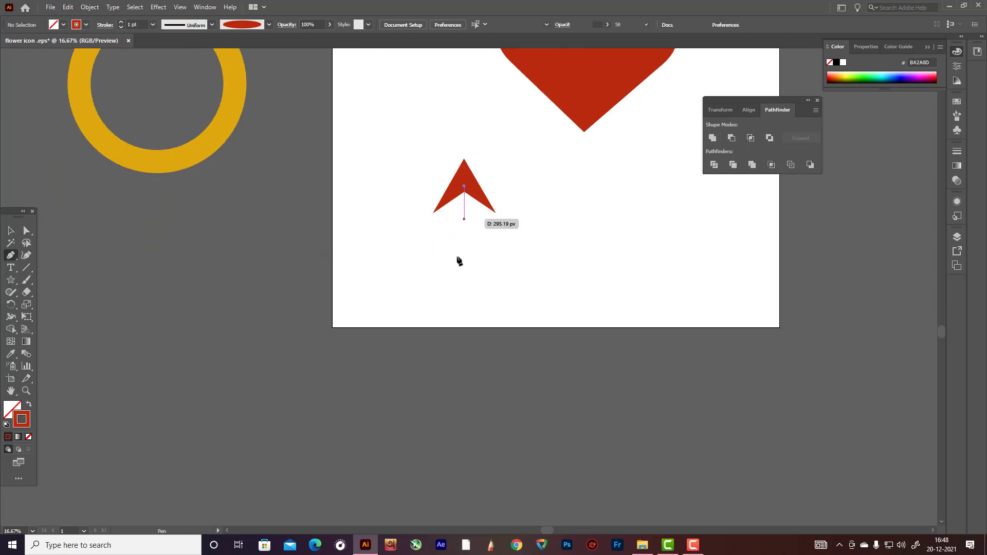
scroll(458, 288, down, 10)
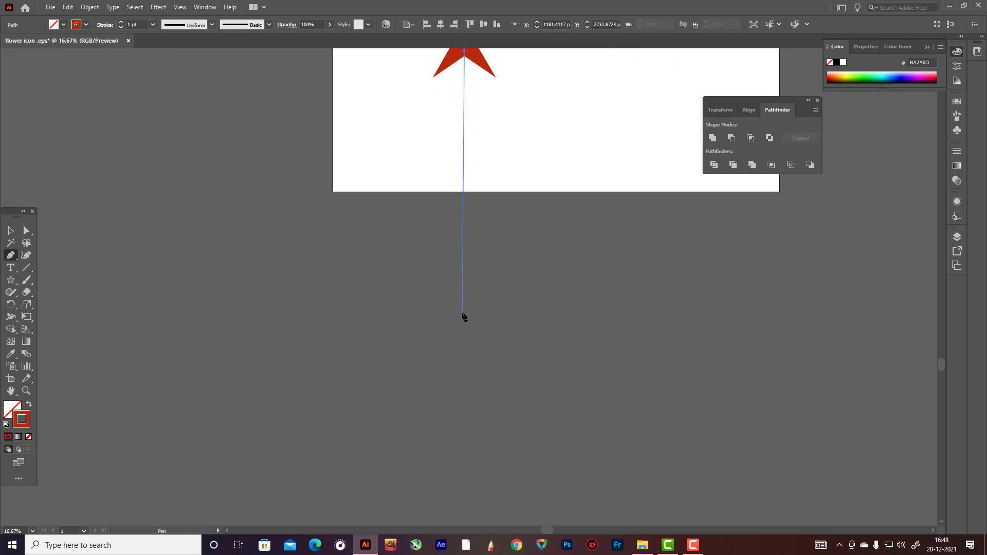
scroll(464, 316, up, 5)
click(463, 374)
click(11, 230)
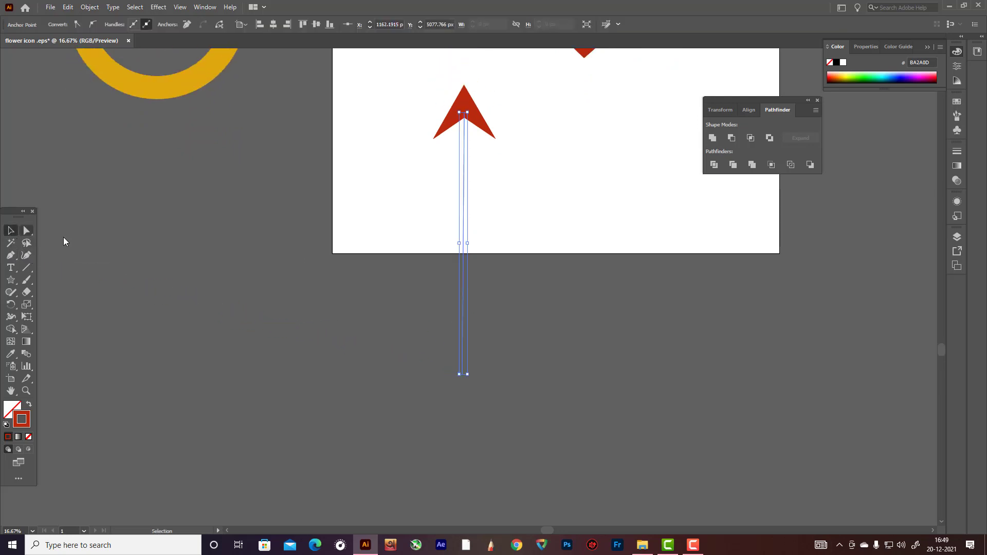
Set the arrow shaft's stroke colour to 190401 and its stroke weight to 19 pt
scroll(536, 262, up, 1)
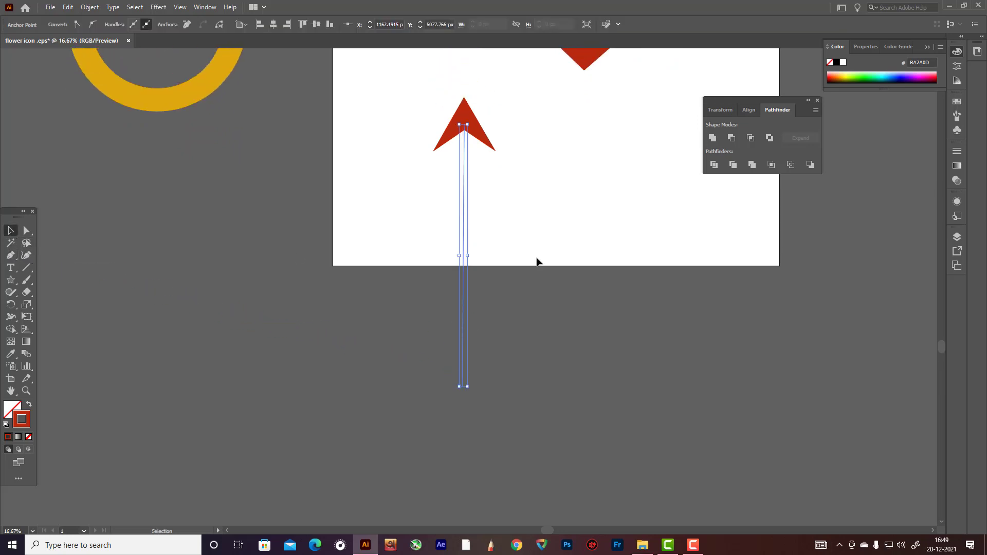
double_click(26, 418)
text(190401)
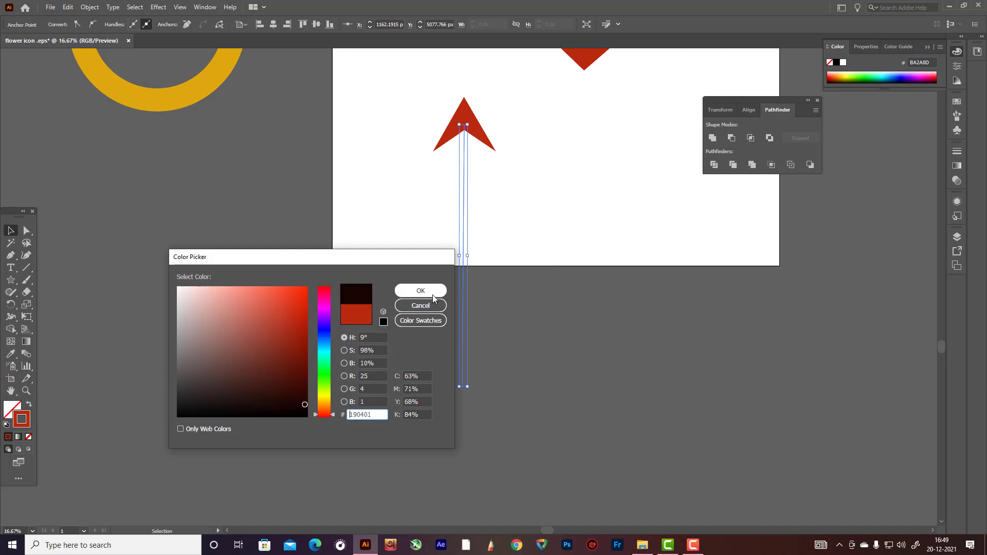
click(433, 294)
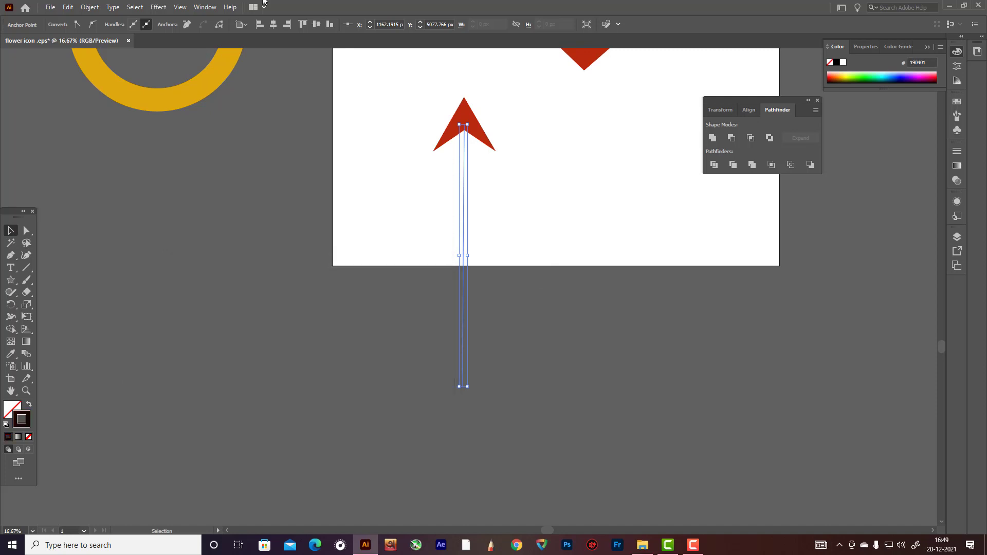
click(26, 255)
scroll(141, 23, up, 15)
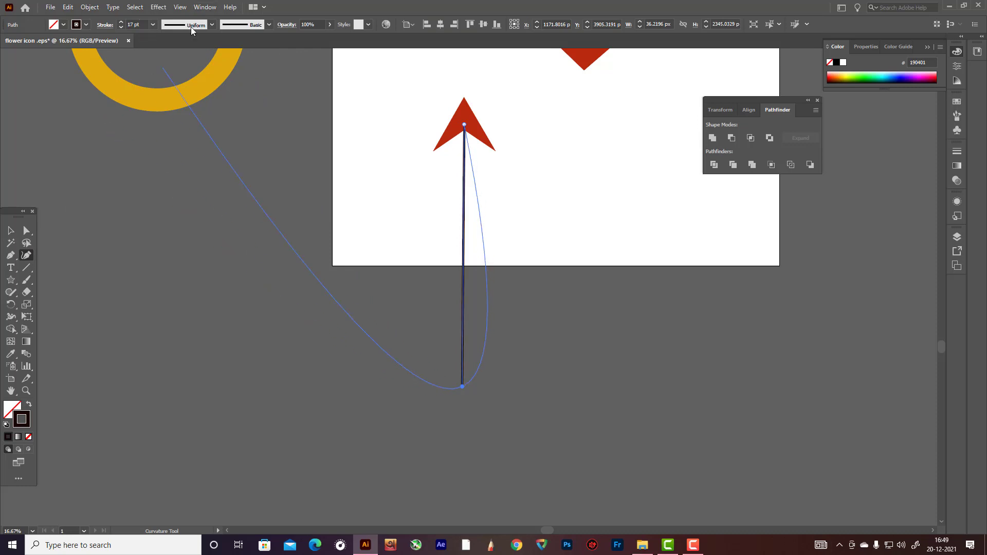
scroll(130, 23, up, 3)
click(11, 231)
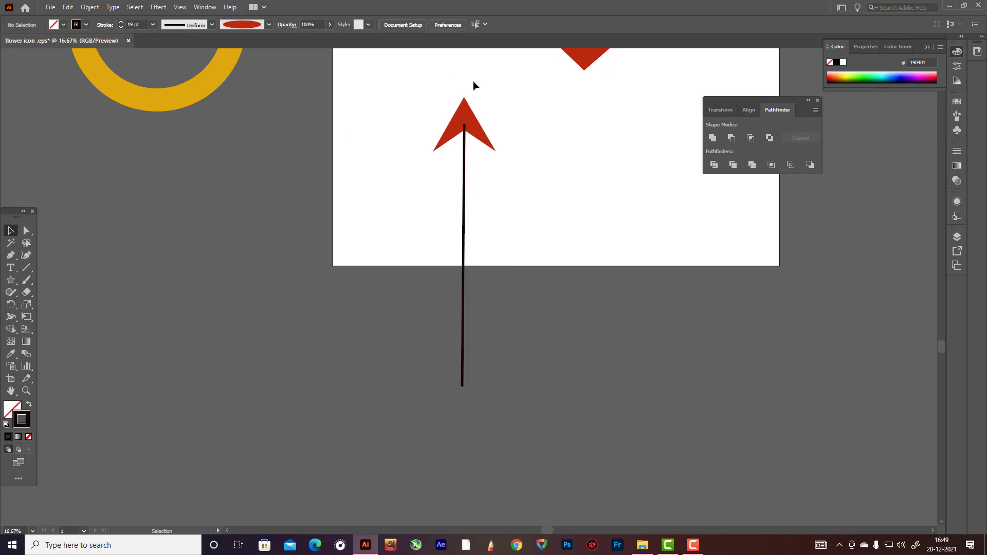
Bring the red arrowhead in front of the dark shaft so that it covers the shaft's upper end
click(464, 116)
key(ctrl+c)
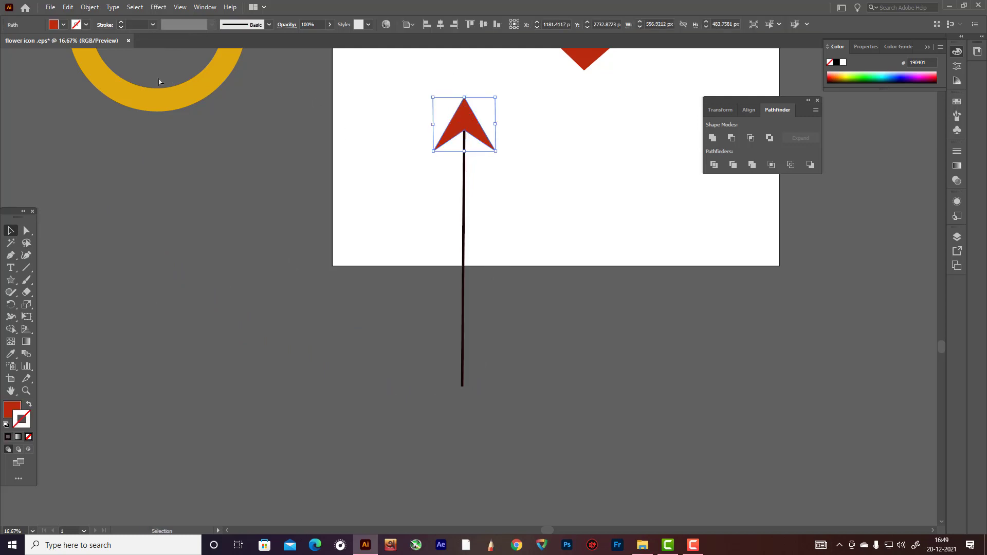
click(485, 160)
scroll(555, 270, down, 1)
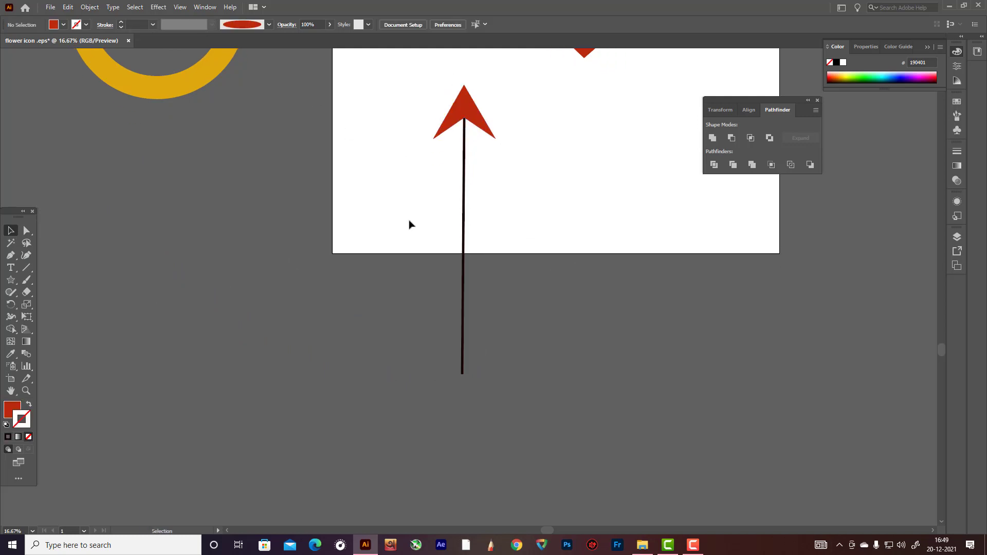
Draw a closed, slanted four-sided red feather with the Pen tool on the left side of the shaft's lower end
click(11, 255)
scroll(330, 293, down, 3)
scroll(411, 329, up, 3)
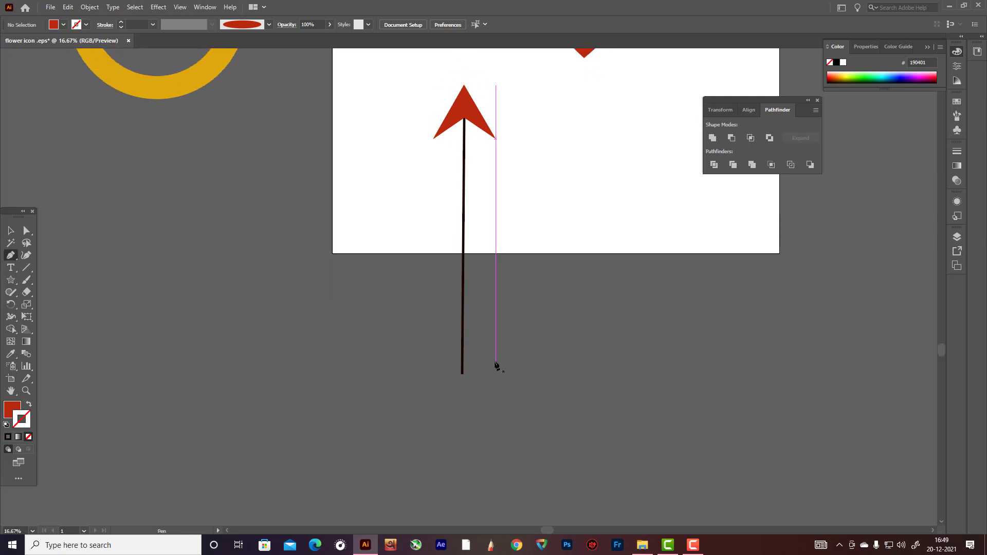
click(462, 323)
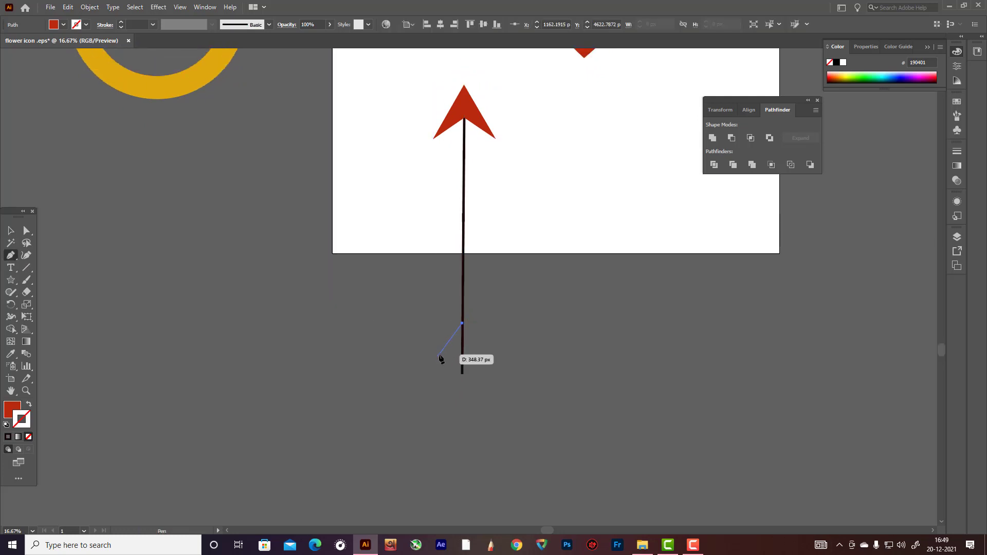
click(443, 357)
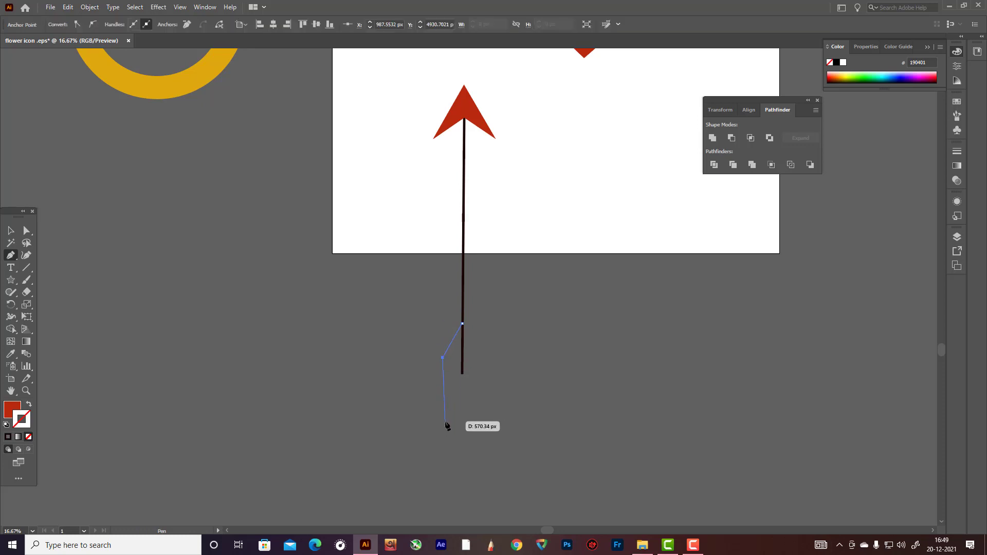
click(442, 418)
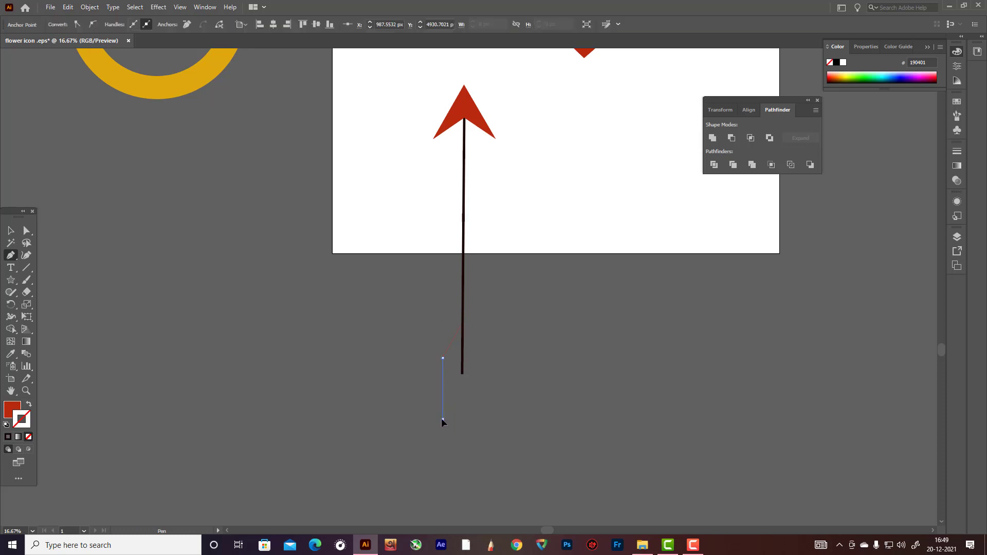
click(462, 360)
click(462, 324)
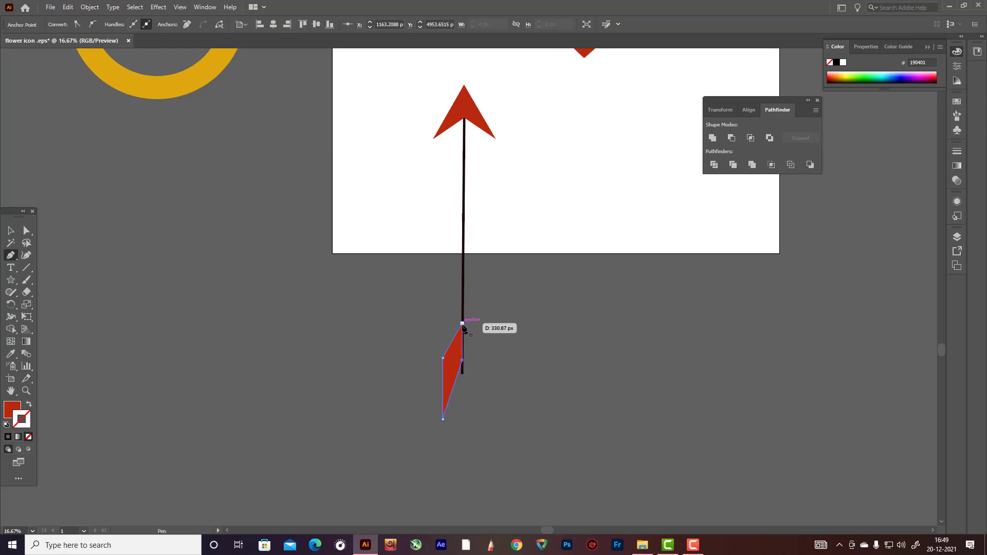
click(10, 279)
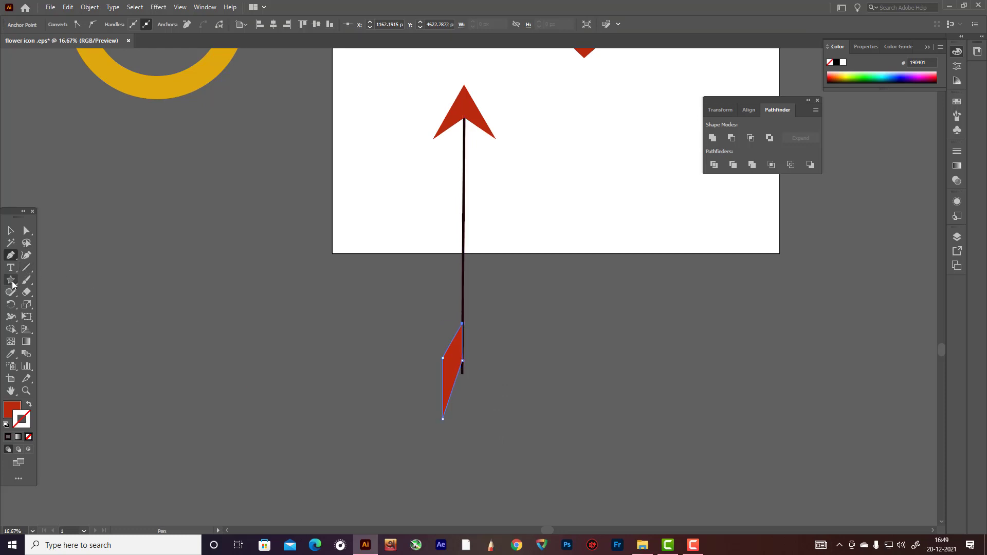
Draw a red rectangle about 363 × 630 px beside the artboard and reshape its corners into a slanted four-sided feather
click(40, 281)
drag(200, 251, 241, 320)
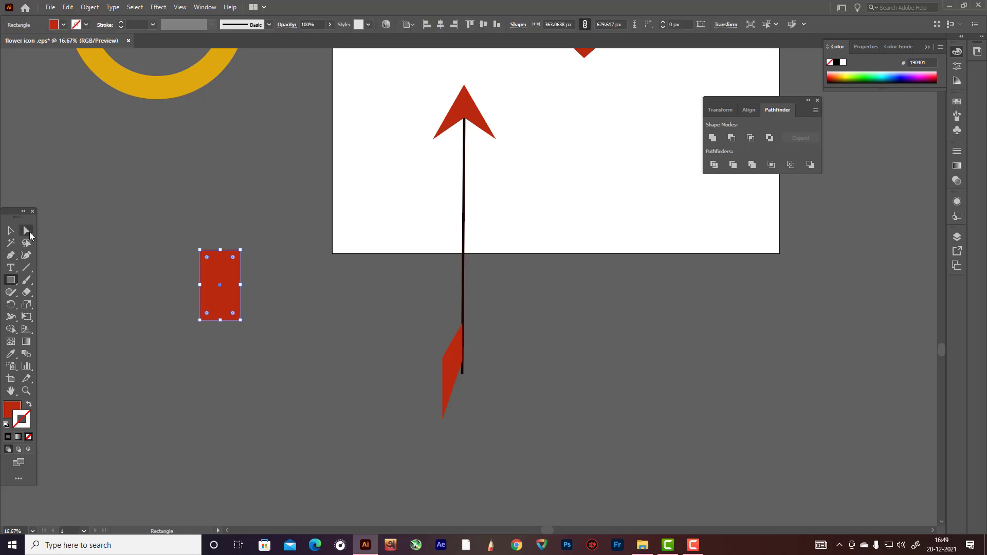
click(27, 230)
click(241, 320)
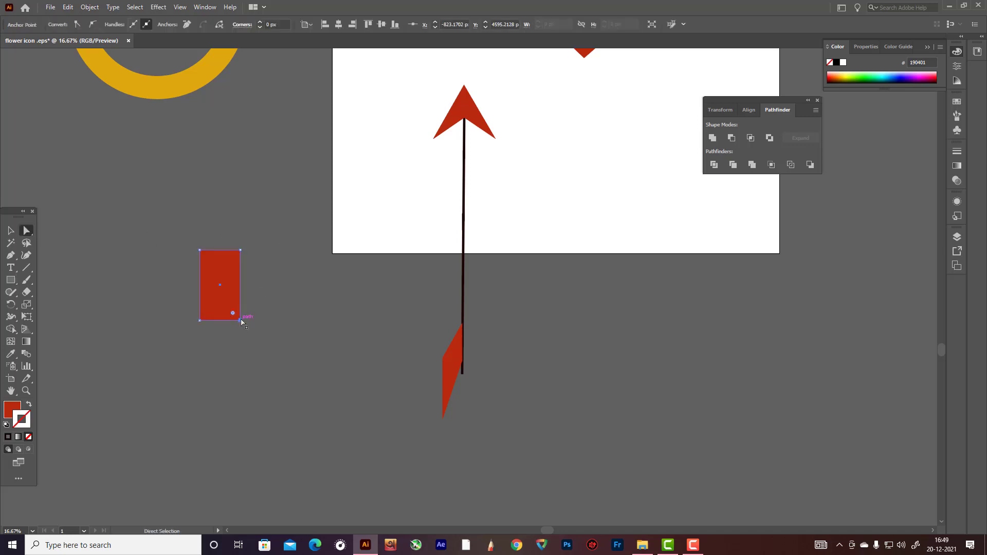
mouse_move(241, 321)
mouse_down()
mouse_move(214, 289)
mouse_move(231, 305)
mouse_up()
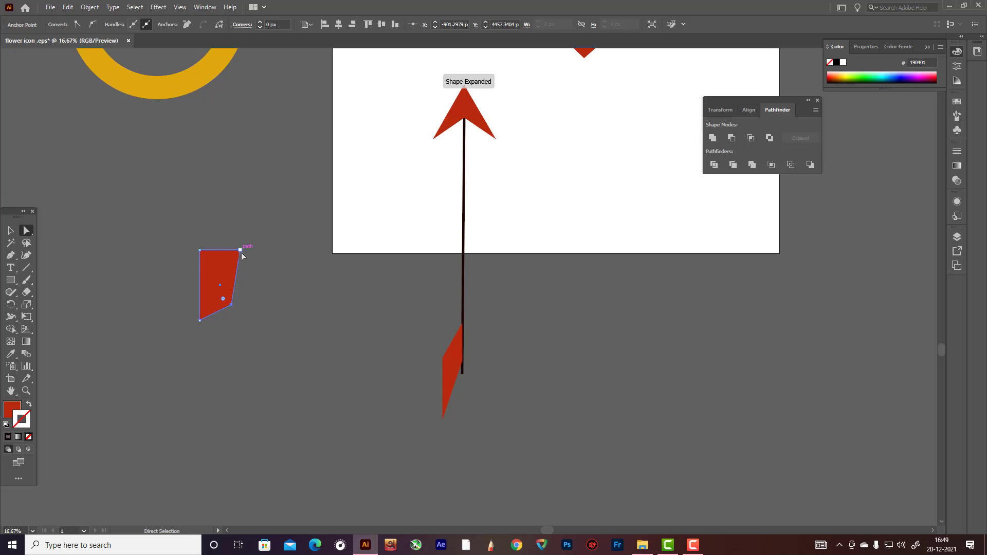
drag(240, 251, 235, 218)
drag(201, 254, 201, 248)
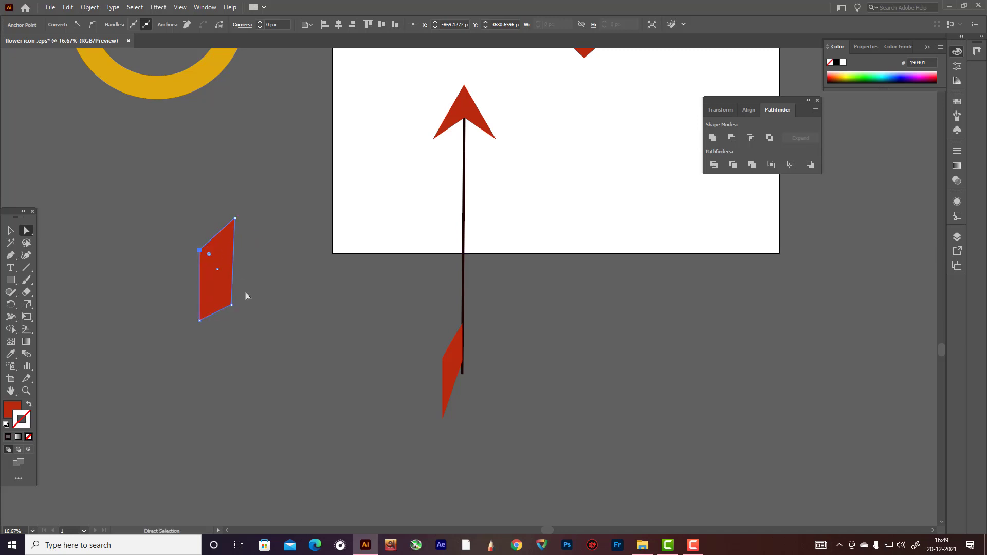
drag(231, 301, 231, 292)
click(11, 230)
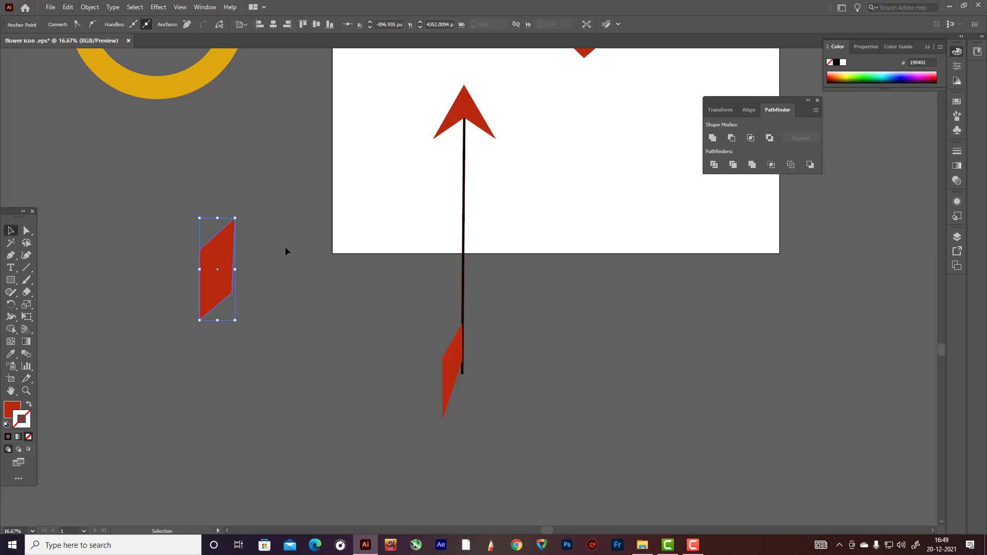
Delete the old feather on the shaft and place the new slanted shape against the left side of the shaft's lower end
click(286, 248)
click(445, 359)
key(Delete)
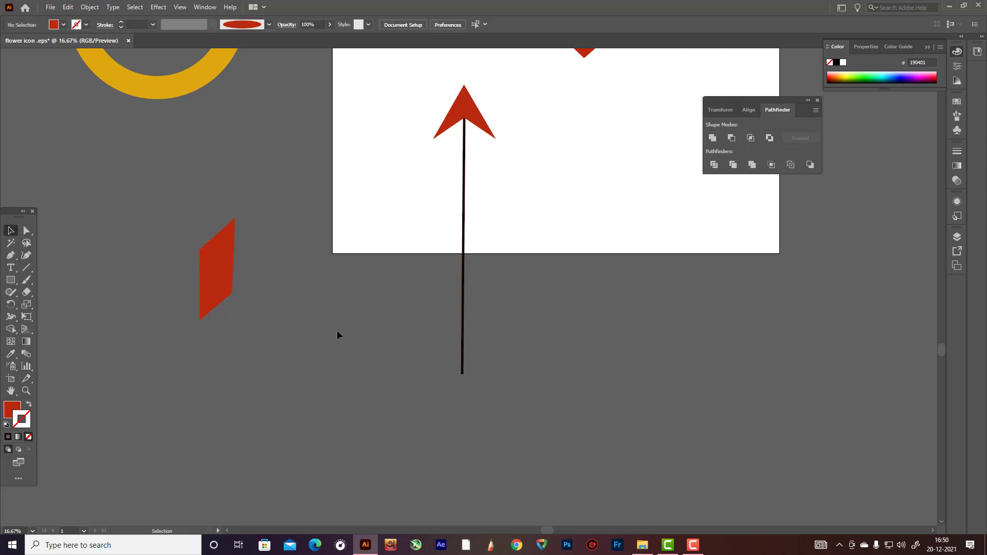
drag(209, 276, 438, 355)
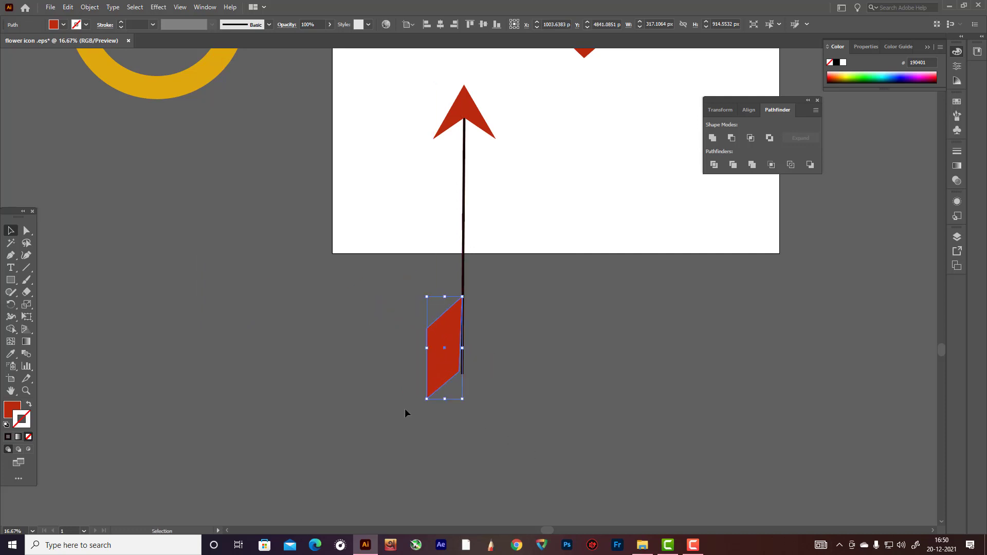
Adjust the feather's corner points so that its inner edge follows the shaft and its outer edge slants outward toward the lower tip
alt+scroll(404, 413, up, 4)
scroll(707, 294, up, 3)
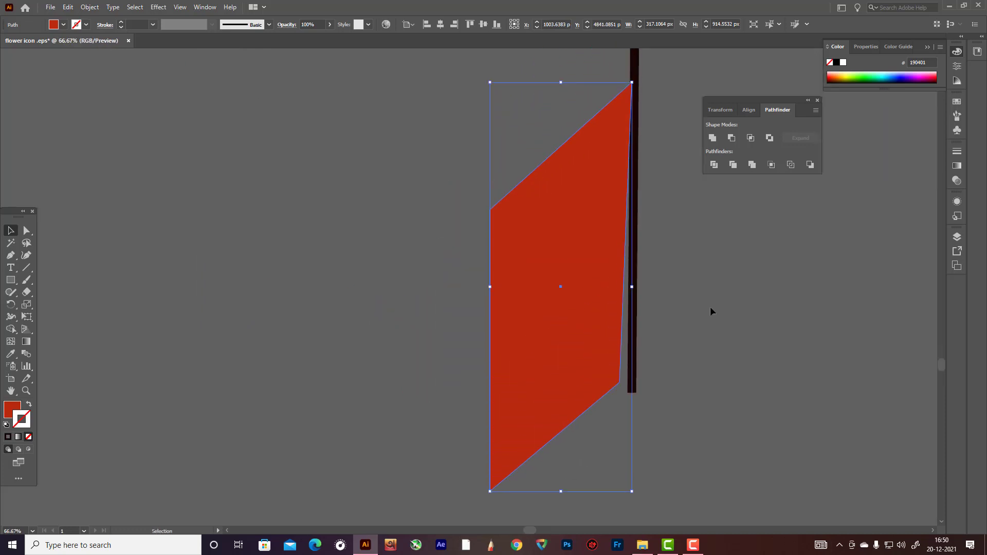
click(31, 257)
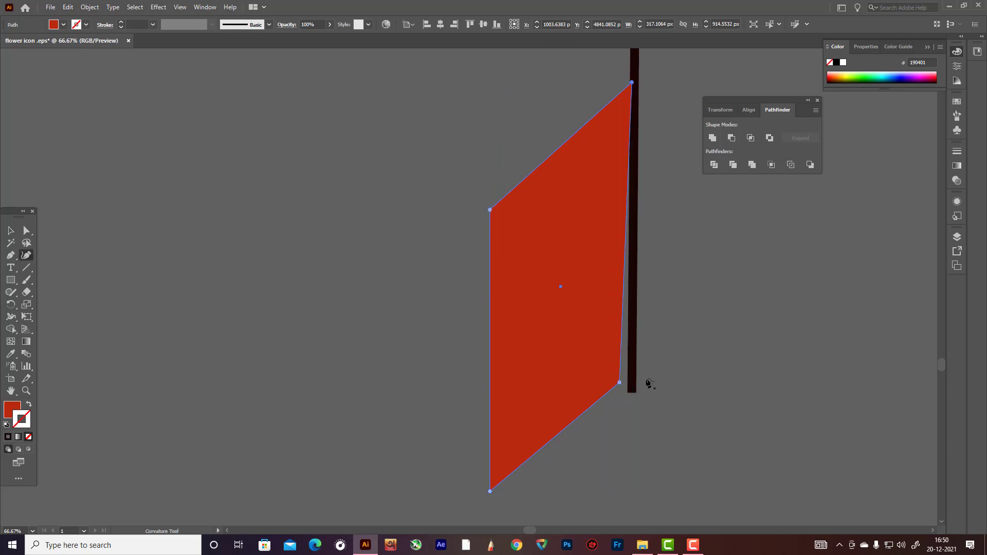
drag(622, 384, 628, 345)
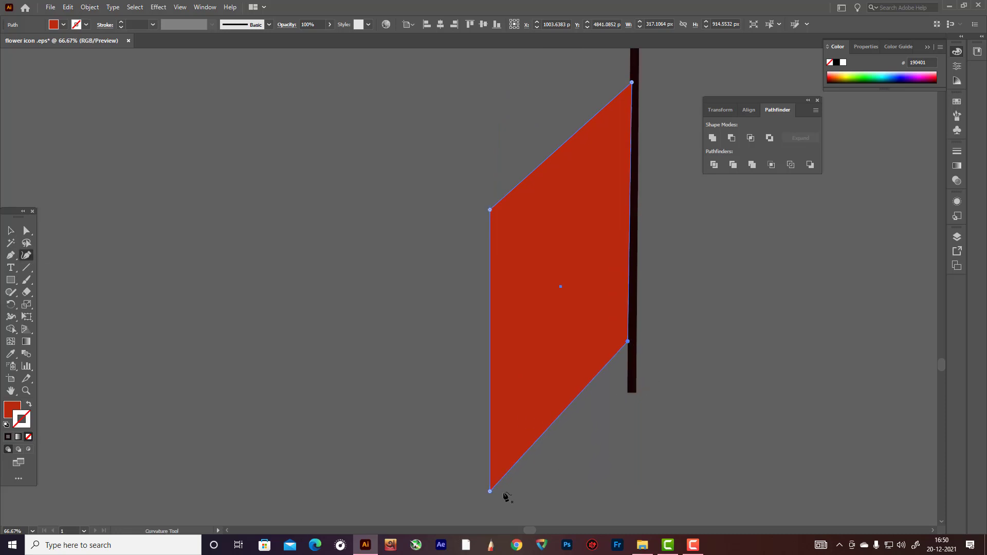
drag(490, 493, 499, 469)
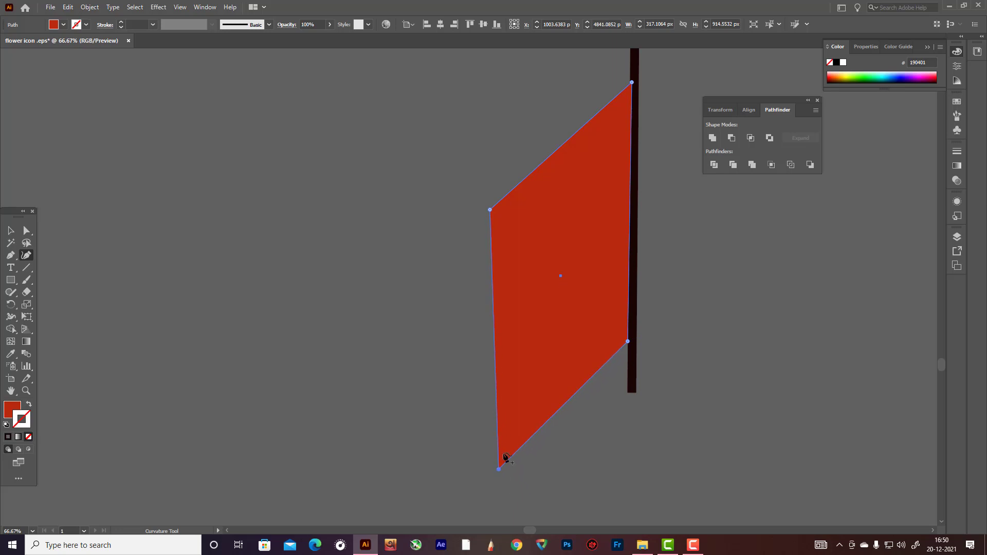
drag(490, 210, 526, 191)
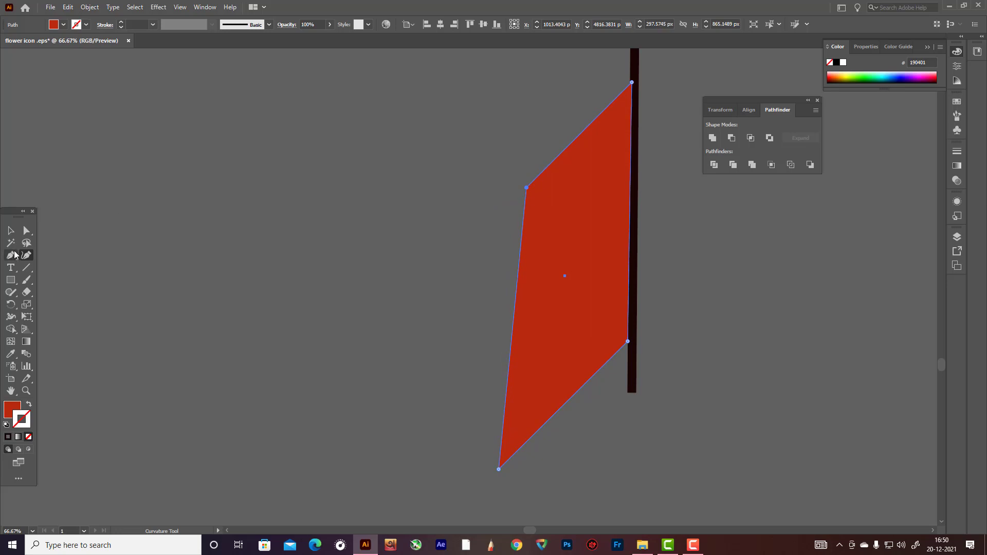
click(11, 230)
click(458, 315)
Change the feather's fill to orange F29F1C
scroll(519, 303, down, 3)
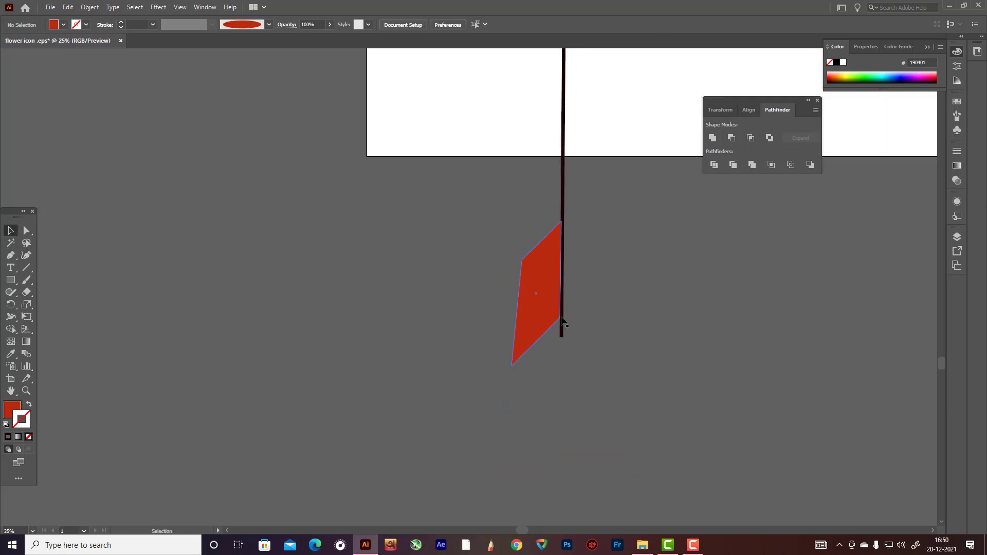
scroll(565, 322, up, 1)
click(524, 304)
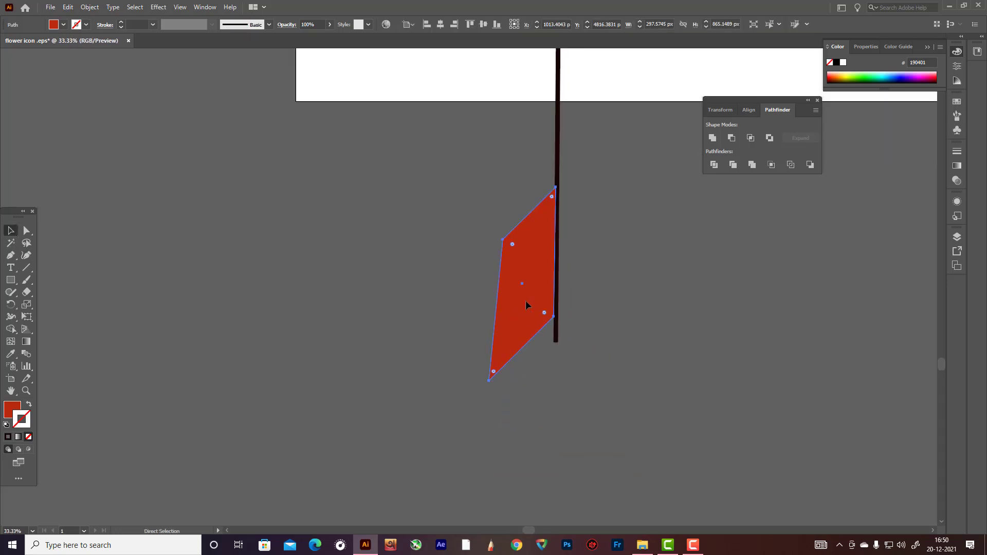
click(605, 294)
click(522, 313)
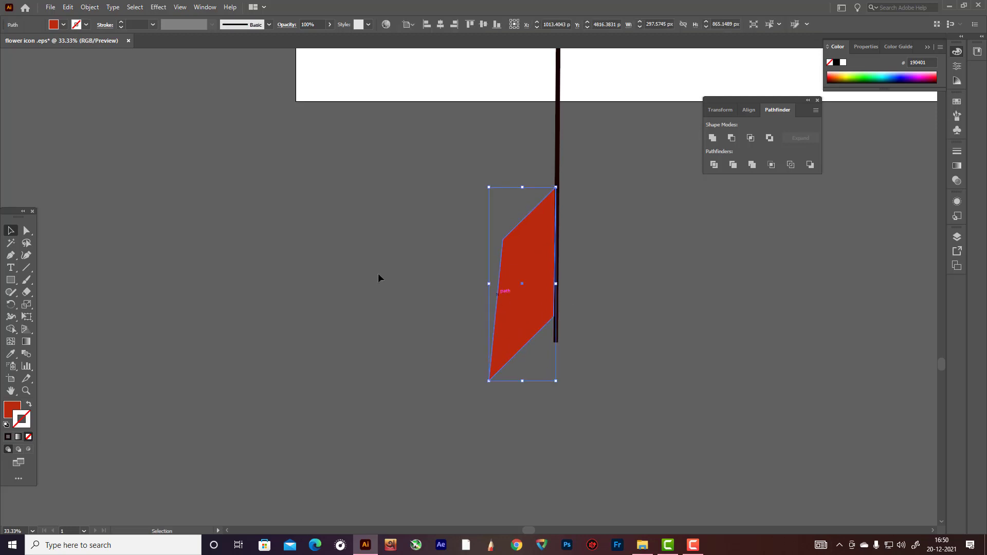
double_click(8, 409)
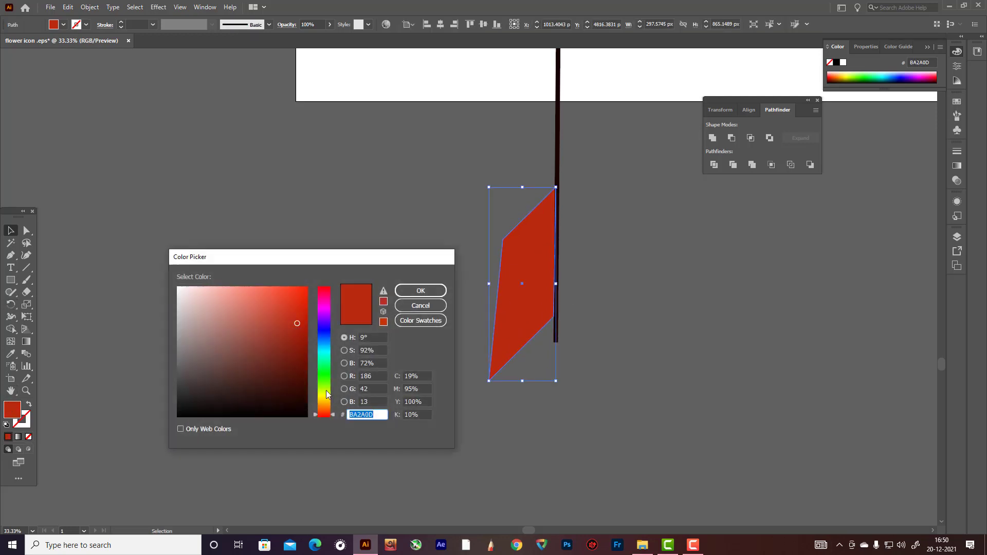
drag(326, 394, 325, 399)
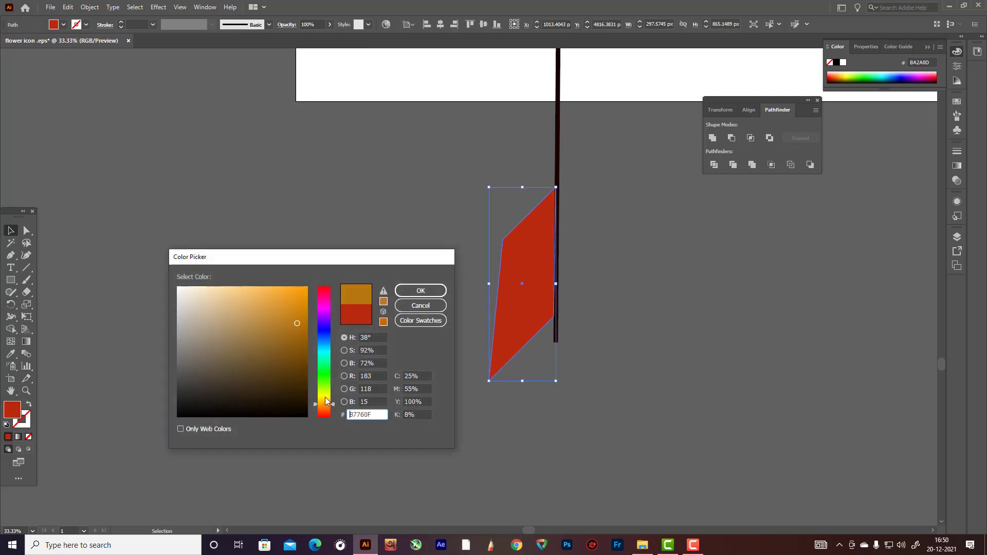
click(293, 293)
click(421, 291)
Reflect a copy of the orange feather across the vertical axis and place it on the right side of the shaft
key(a)
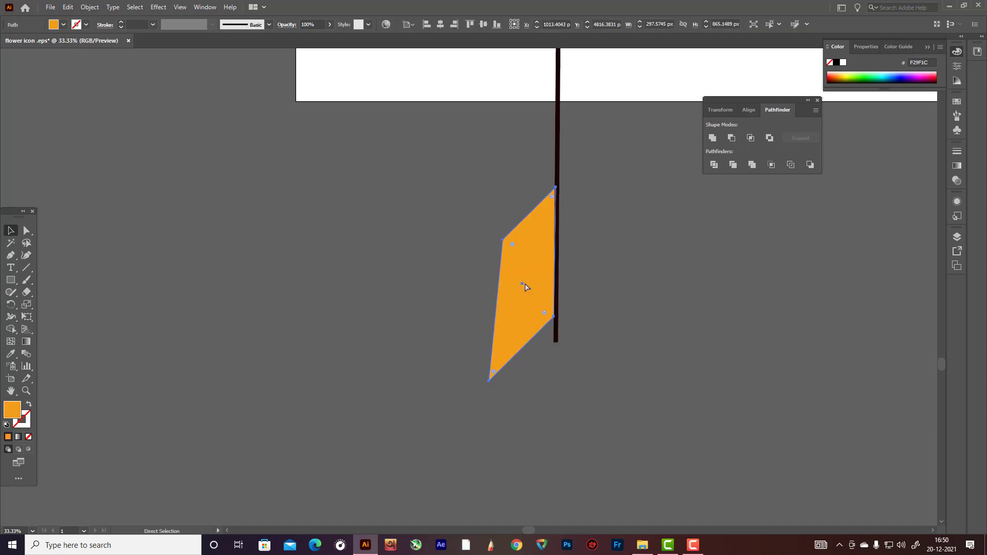
key(v)
right_click(525, 283)
mouse_move(572, 457)
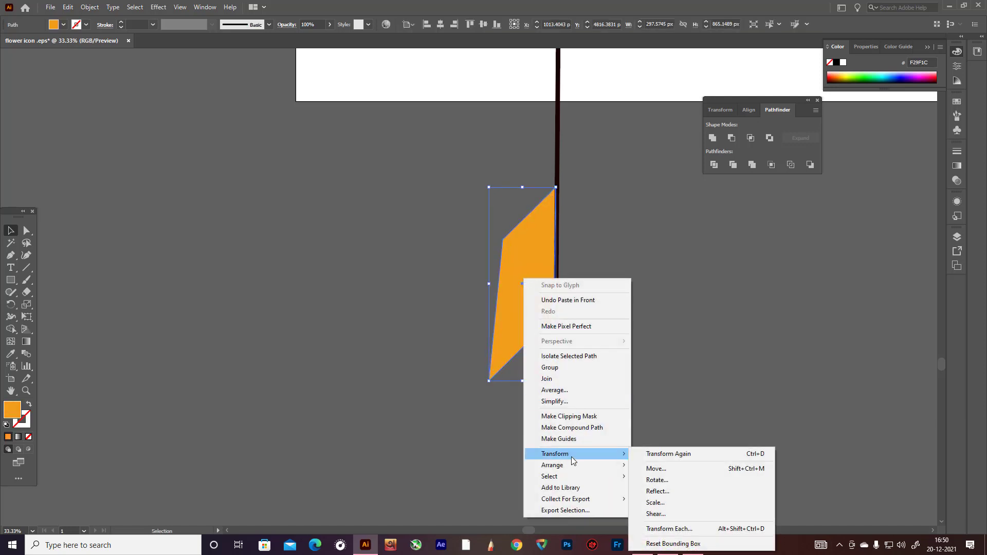
click(657, 491)
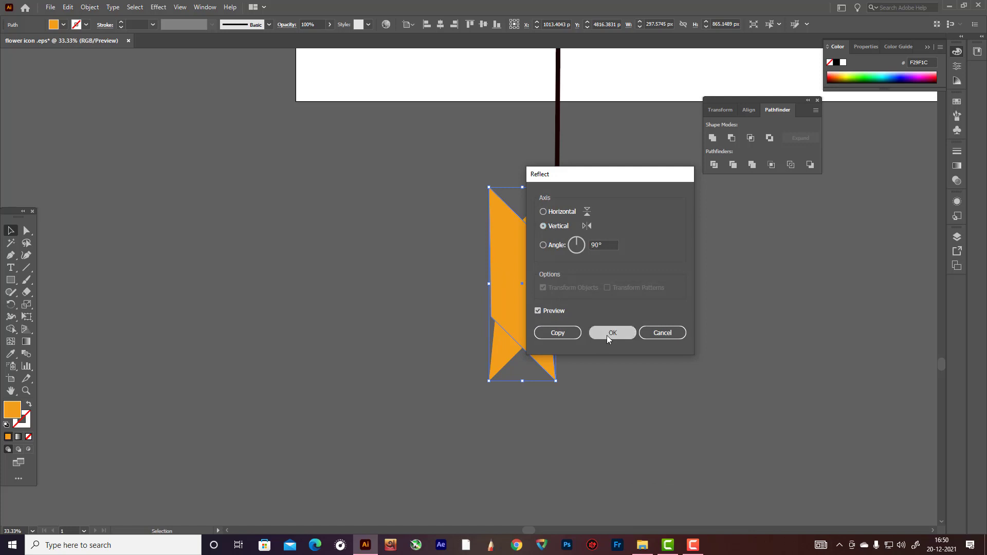
click(557, 332)
drag(518, 280, 584, 280)
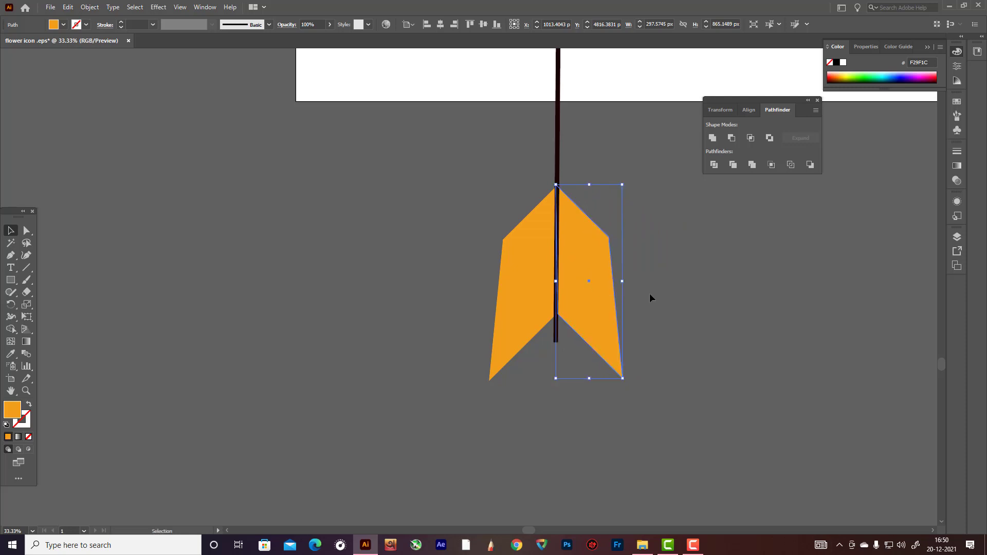
click(650, 293)
Stretch the arrow shaft downward past the feathers to a height of about 2654 px
scroll(664, 299, down, 3)
scroll(714, 329, up, 1)
scroll(713, 324, up, 3)
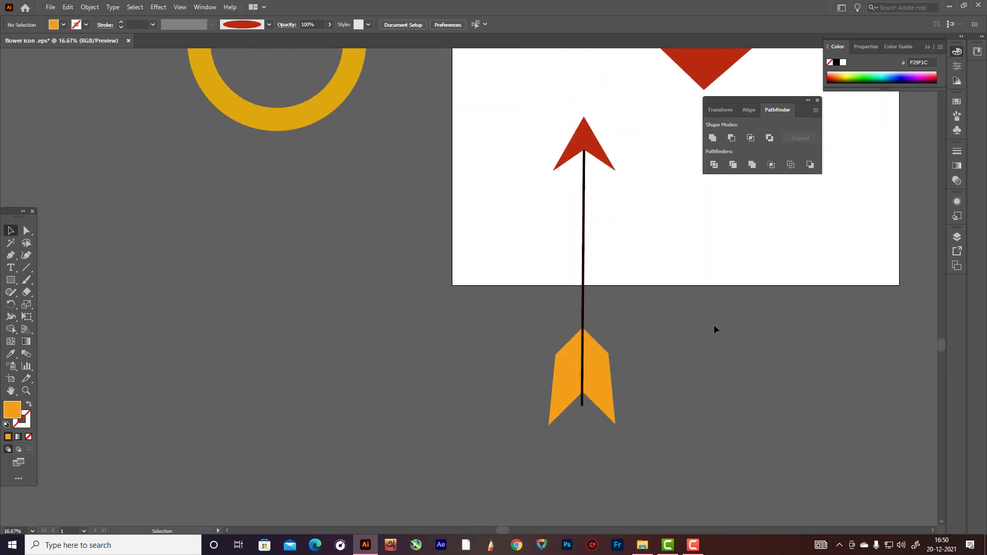
drag(509, 101, 700, 285)
click(684, 320)
scroll(657, 396, up, 1)
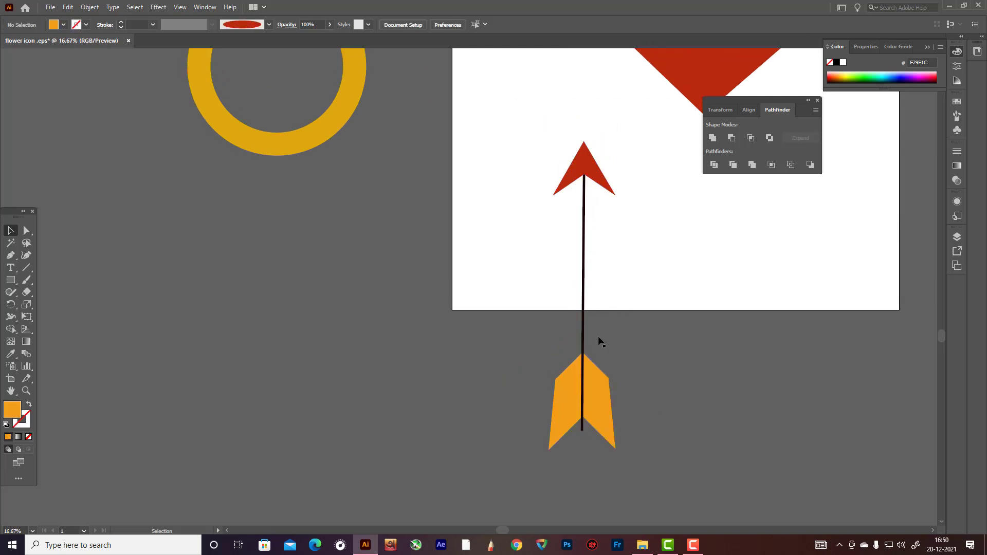
scroll(655, 421, up, 1)
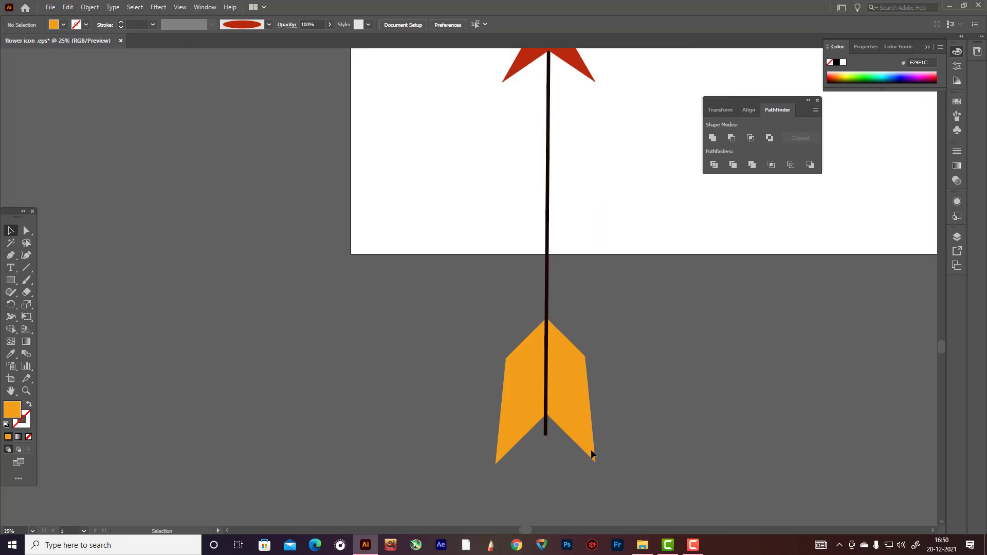
click(547, 437)
scroll(546, 436, down, 3)
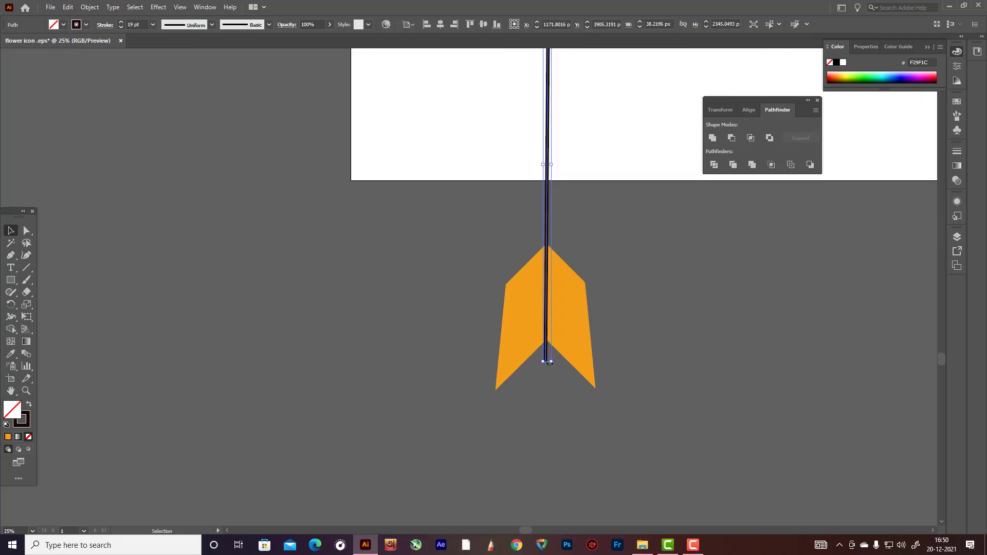
drag(550, 362, 545, 412)
Give the arrow shaft's stroke a round cap and round join, and increase its weight
click(102, 26)
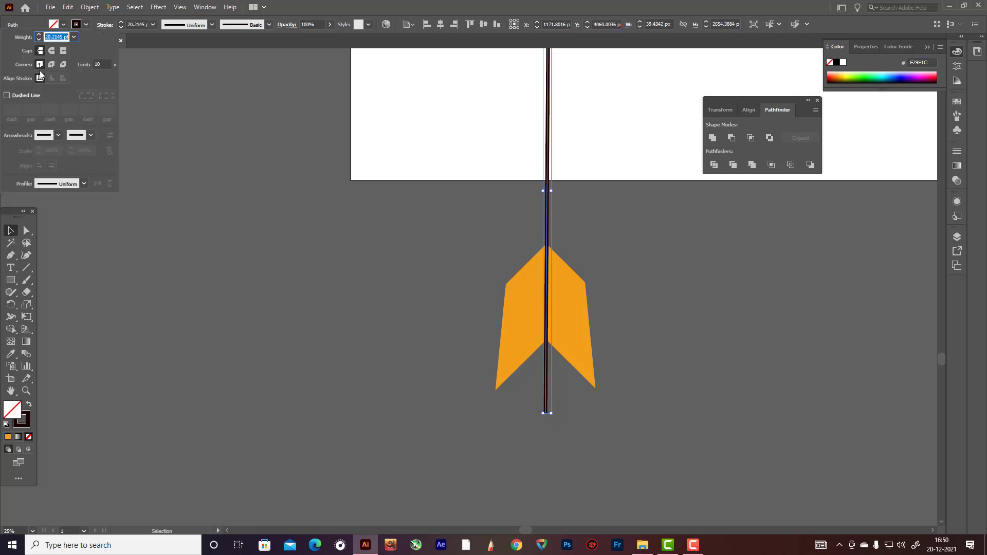
click(52, 50)
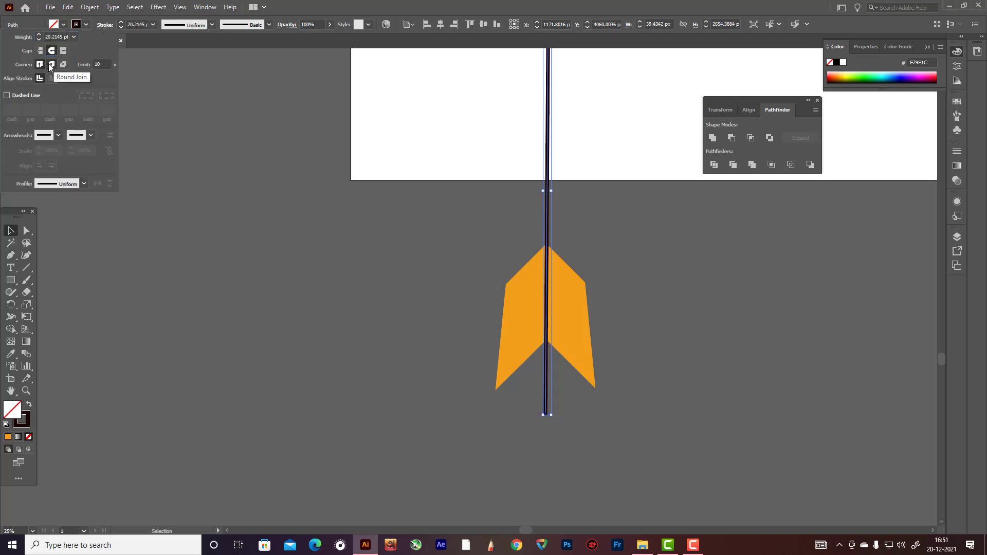
click(50, 65)
scroll(641, 343, up, 8)
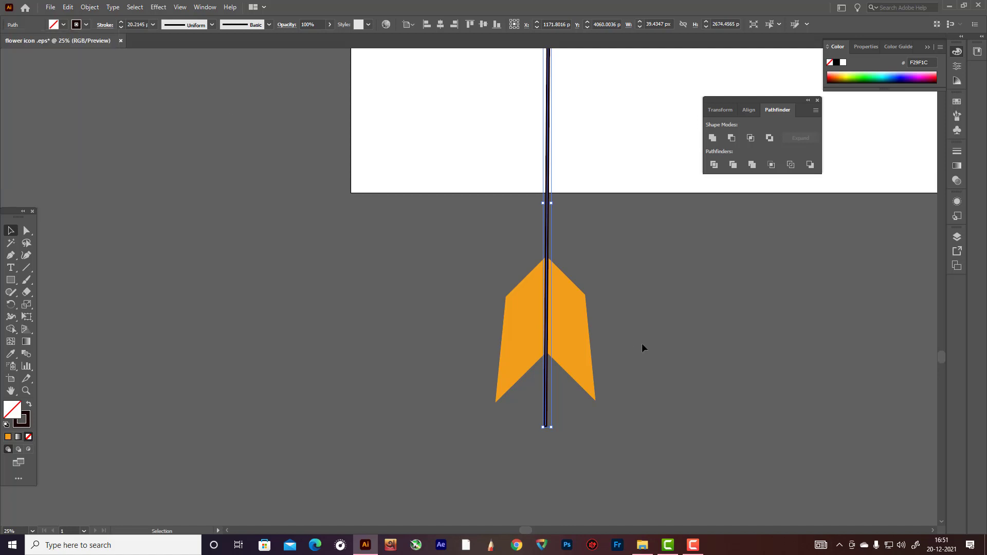
scroll(132, 23, up, 20)
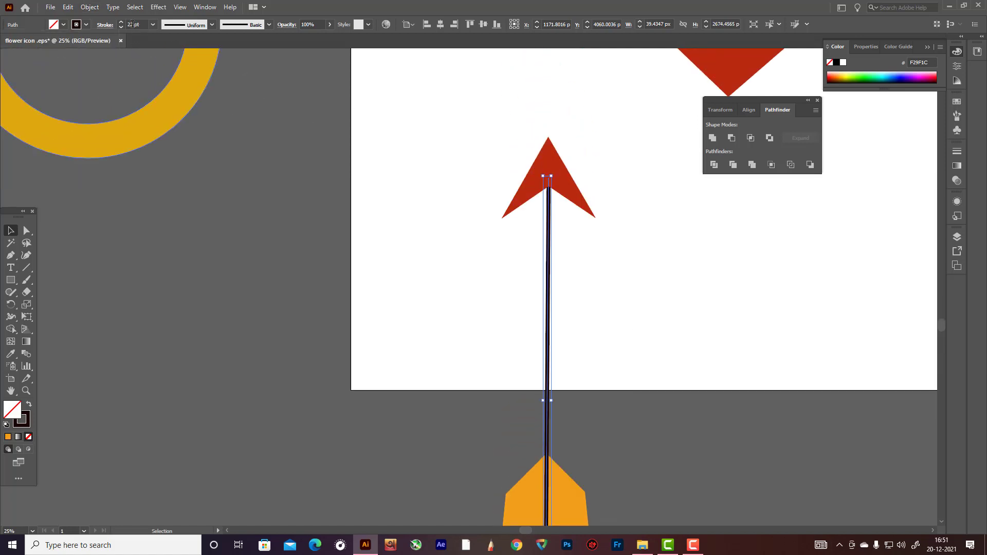
click(639, 290)
drag(564, 180, 565, 180)
click(649, 225)
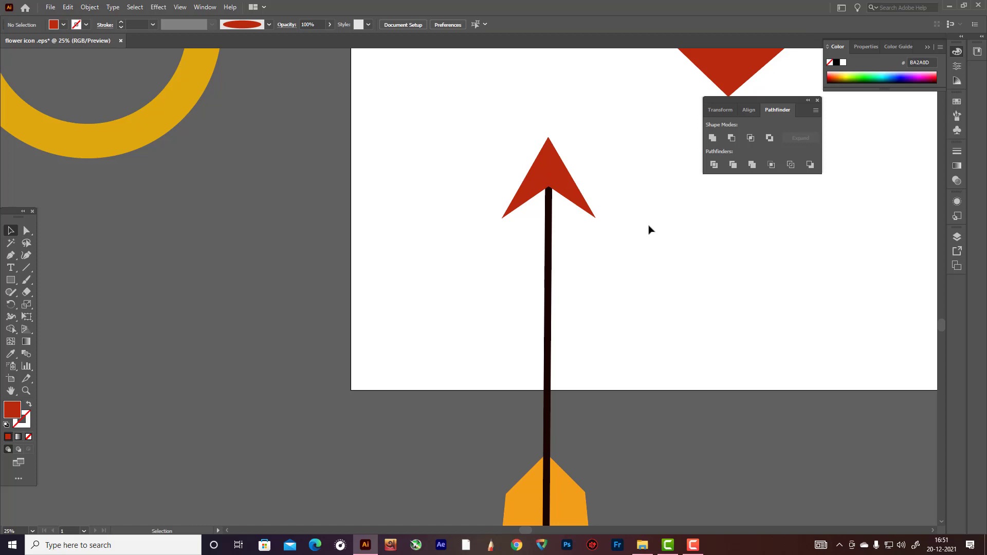
Recolour the red arrowhead with the feathers' orange fill using the Eyedropper
scroll(649, 225, down, 3)
drag(397, 204, 485, 353)
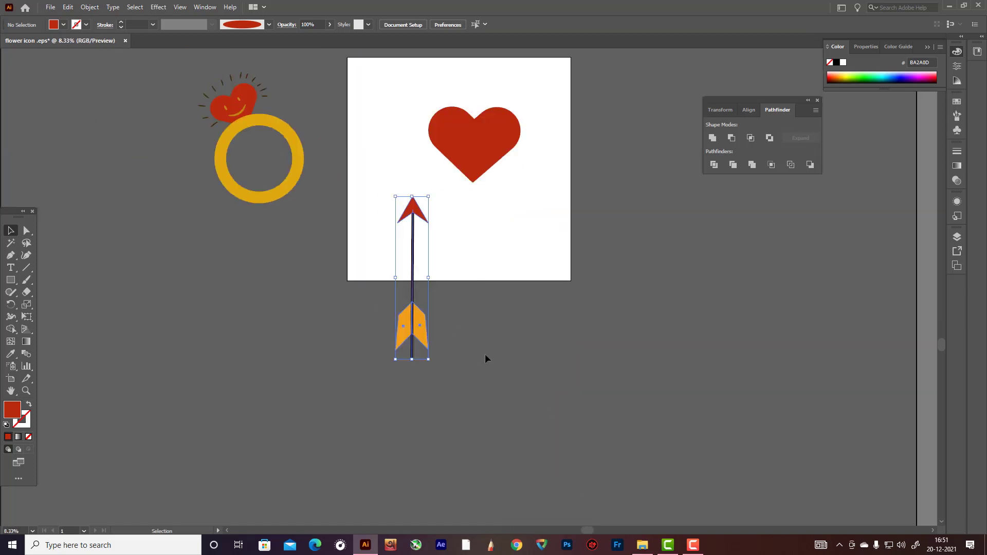
click(489, 335)
click(413, 212)
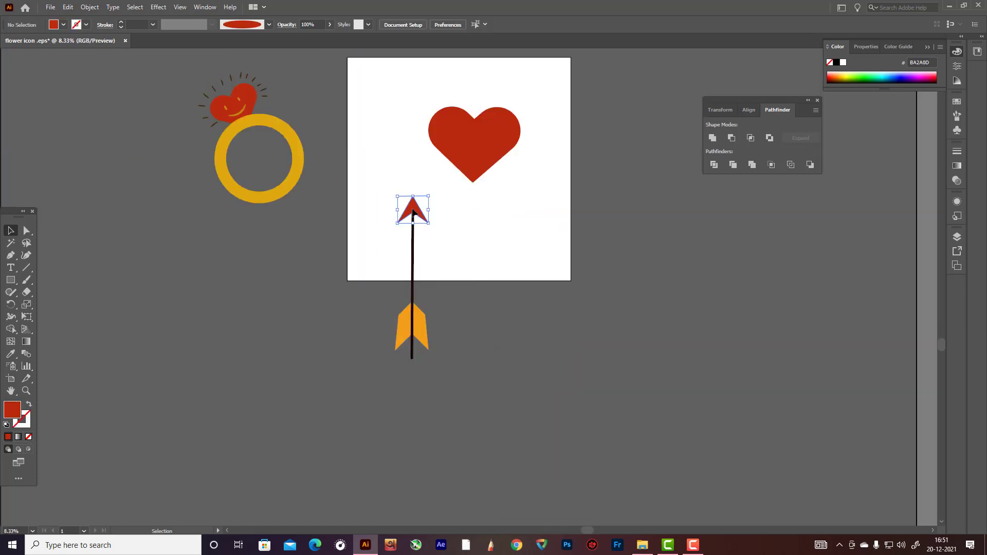
click(11, 354)
click(412, 340)
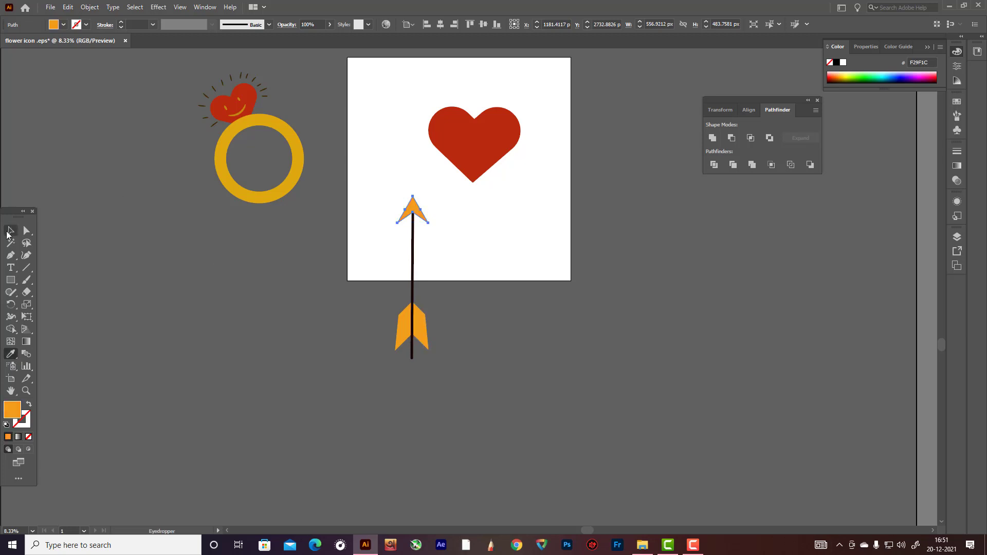
click(9, 233)
click(445, 247)
Group the arrowhead, shaft and both feathers into one arrow object
key(a)
drag(378, 192, 535, 341)
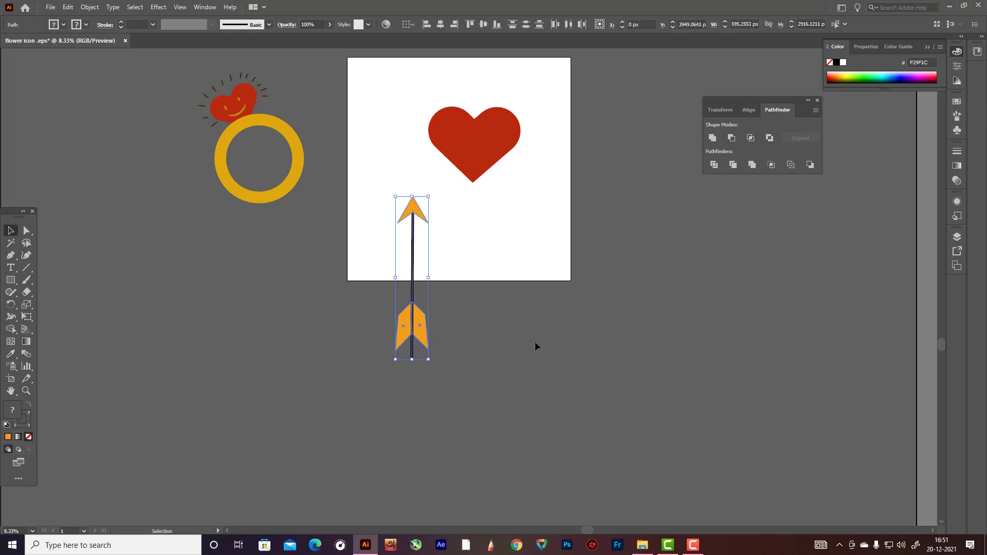
key(v)
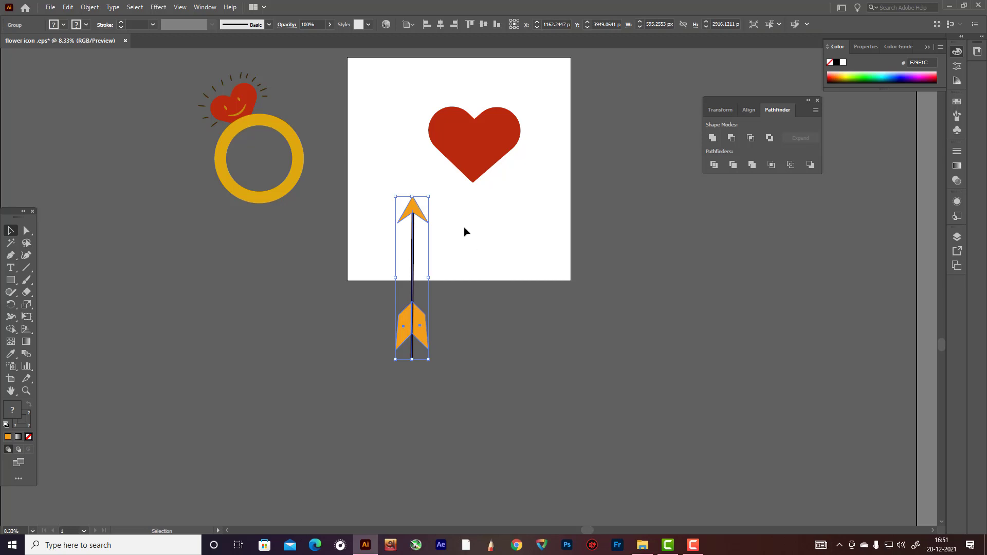
Rotate the arrow clockwise to a diagonal pointing up-right and place a spare copy of it down to its right
drag(436, 195, 506, 241)
drag(442, 264, 526, 295)
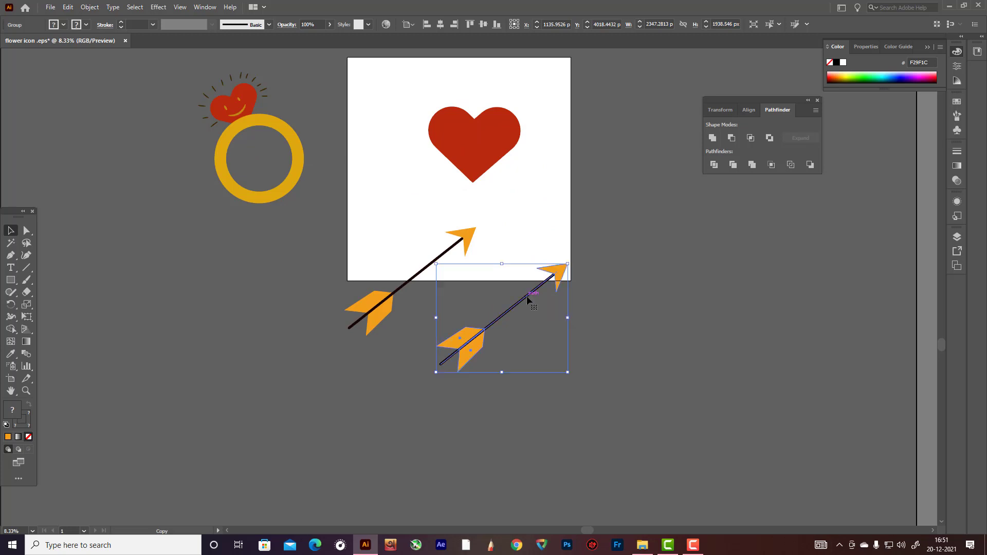
click(593, 257)
Move the original diagonal arrow up onto the red heart, with its arrowhead over the heart's upper-right lobe
click(391, 293)
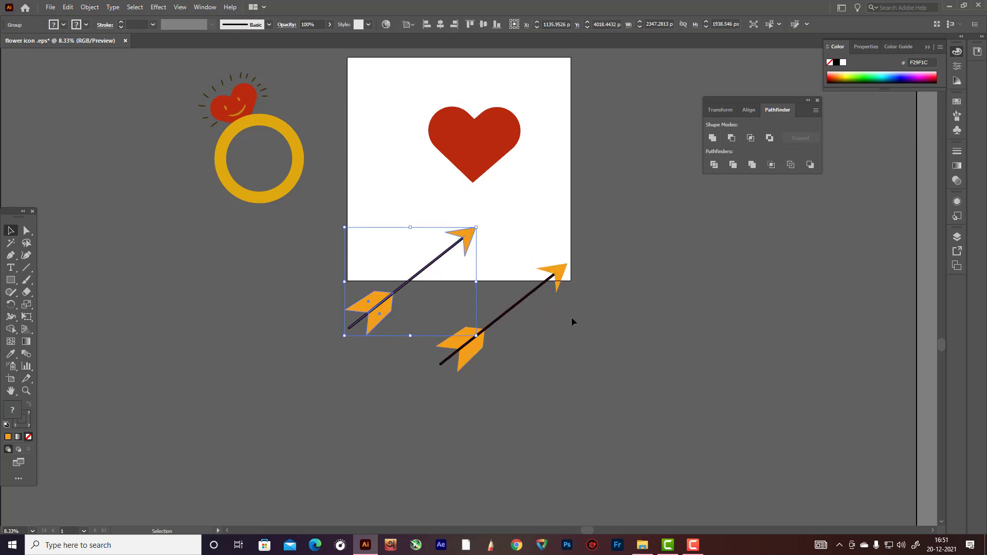
drag(409, 276, 453, 159)
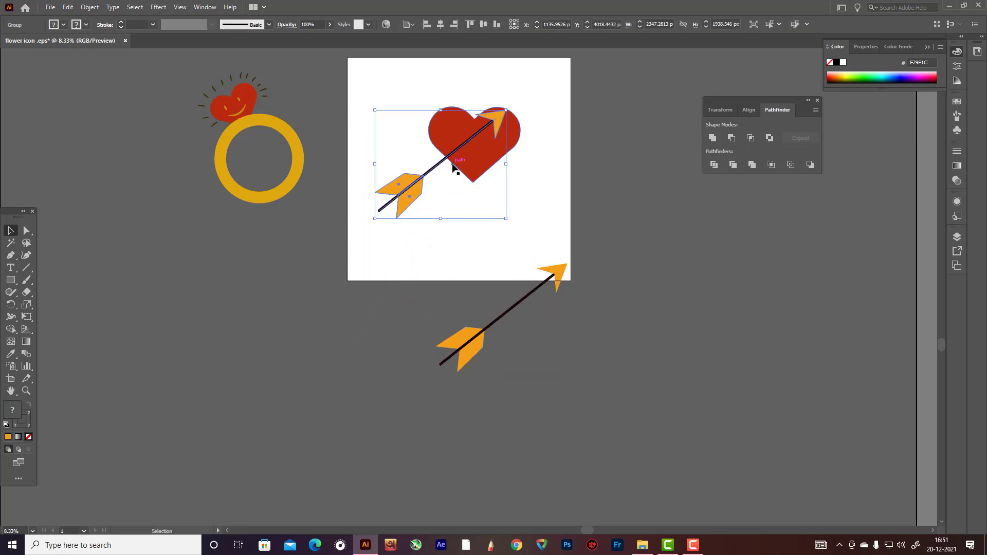
scroll(455, 165, up, 2)
scroll(454, 165, up, 3)
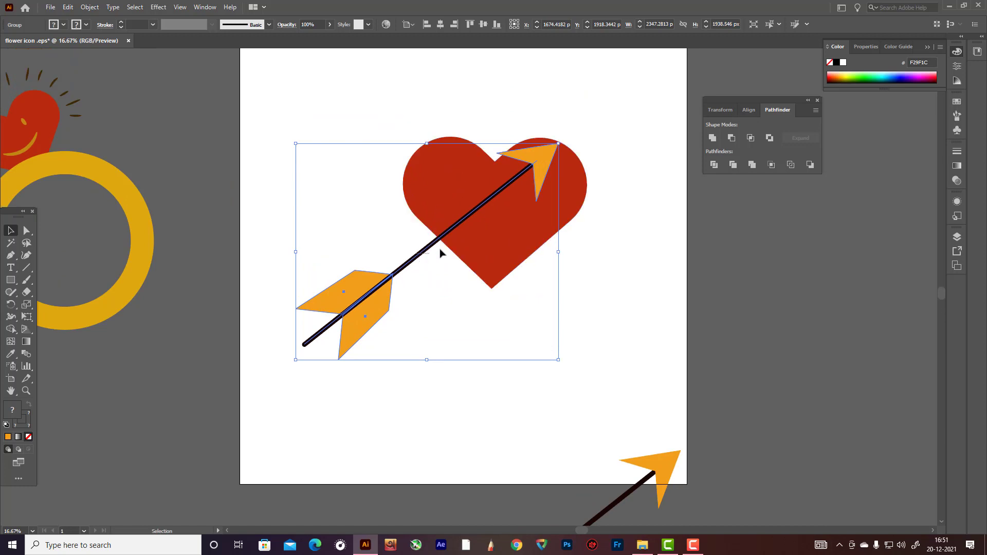
Rotate the large red heart slightly counterclockwise on its own, leaving the arrow in place
click(438, 254)
drag(438, 365, 453, 371)
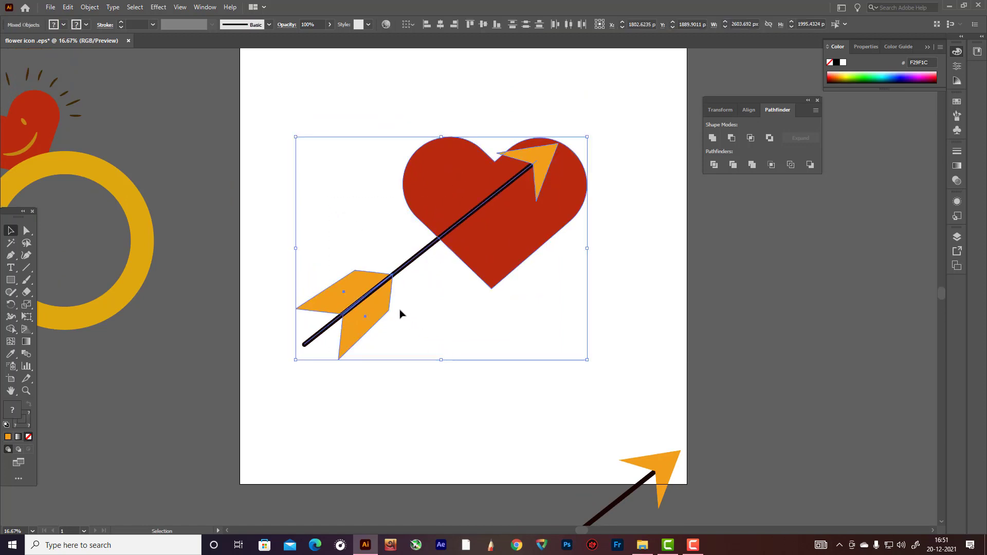
click(461, 294)
click(502, 249)
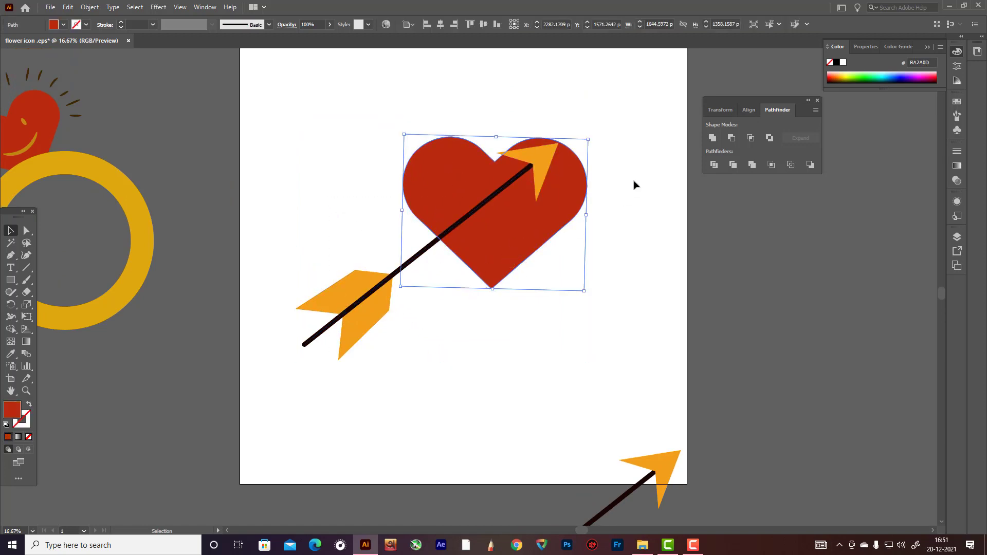
drag(589, 135, 591, 127)
click(456, 344)
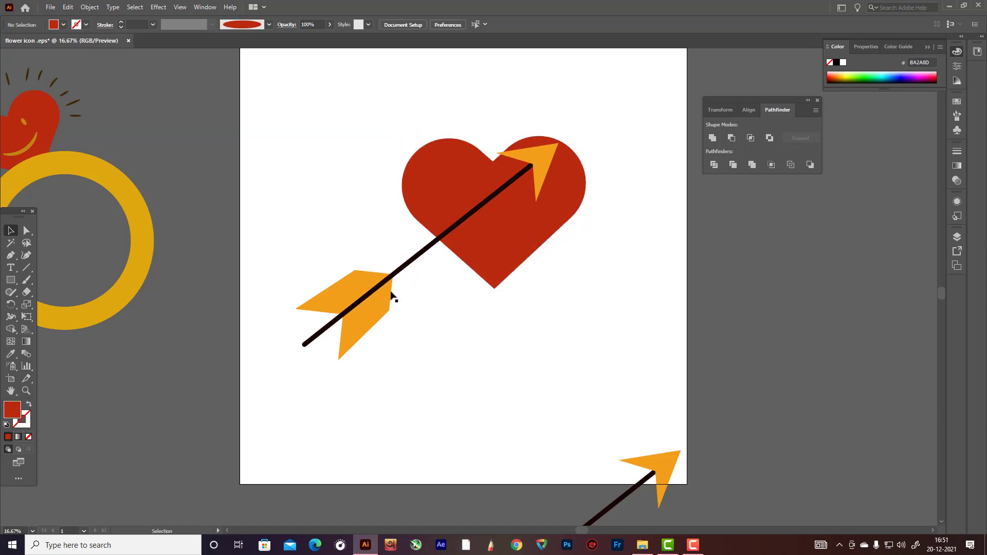
Shift the arrow lower across the heart and send it behind the heart
click(388, 288)
drag(388, 289, 383, 310)
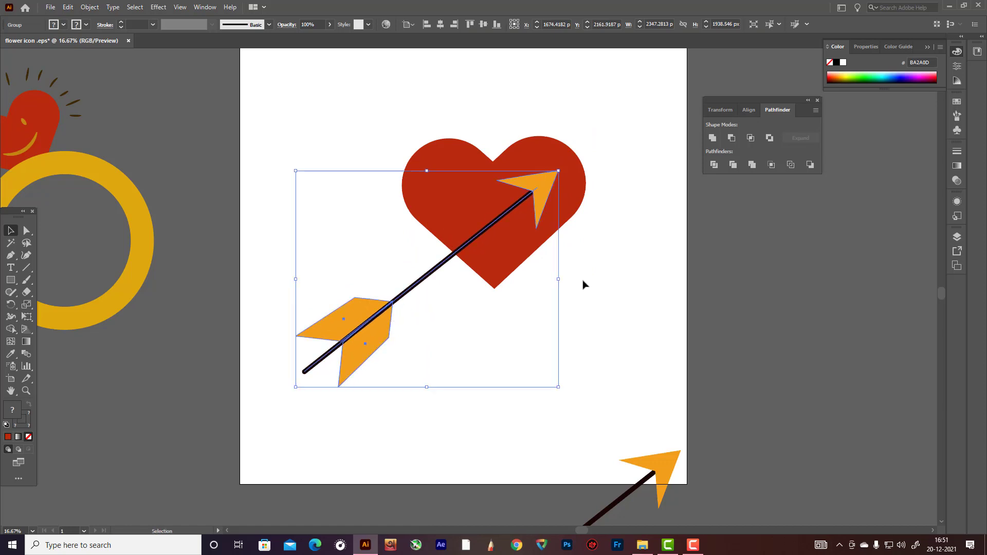
key(ctrl)
key(ctrl+bracketleft)
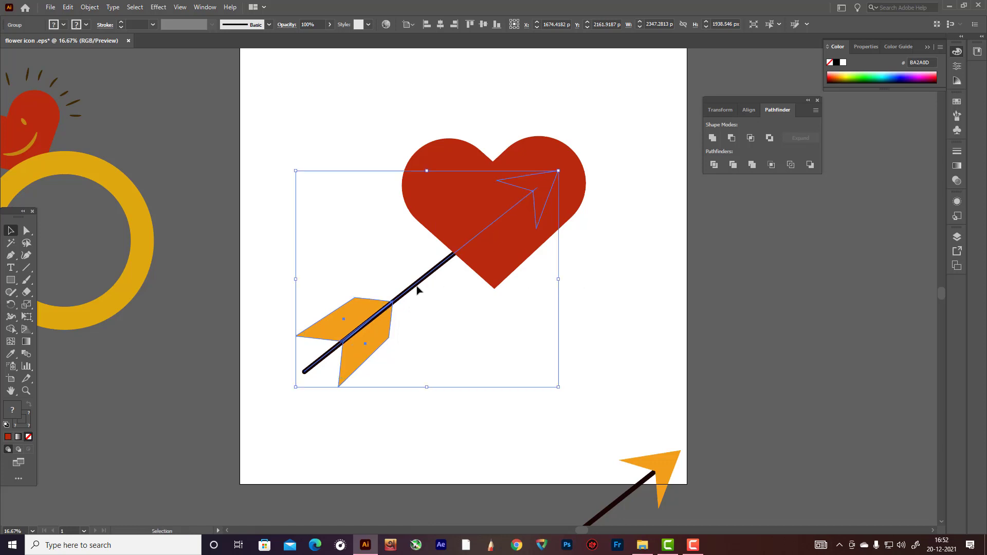
drag(391, 308, 397, 297)
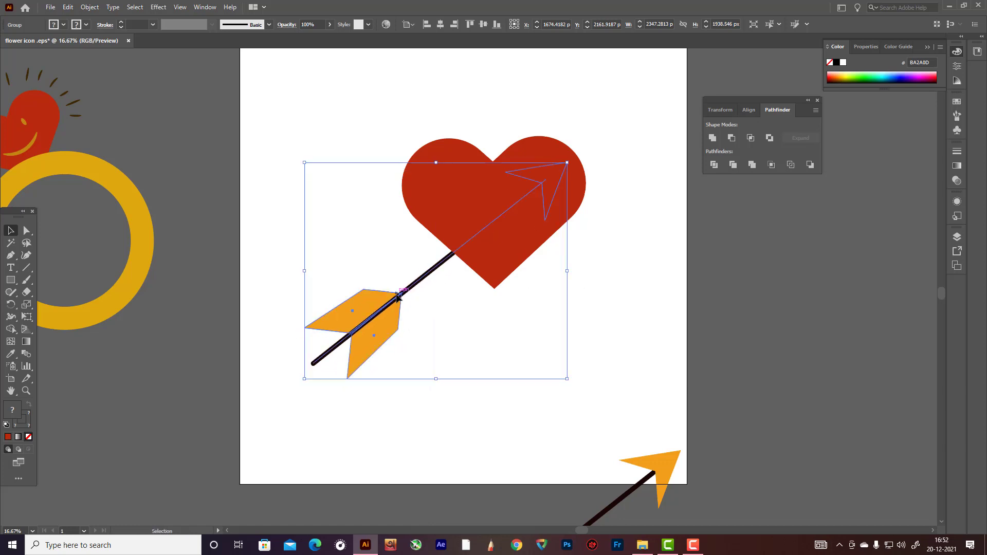
Send the heart backward so that it lies behind the arrow
click(516, 249)
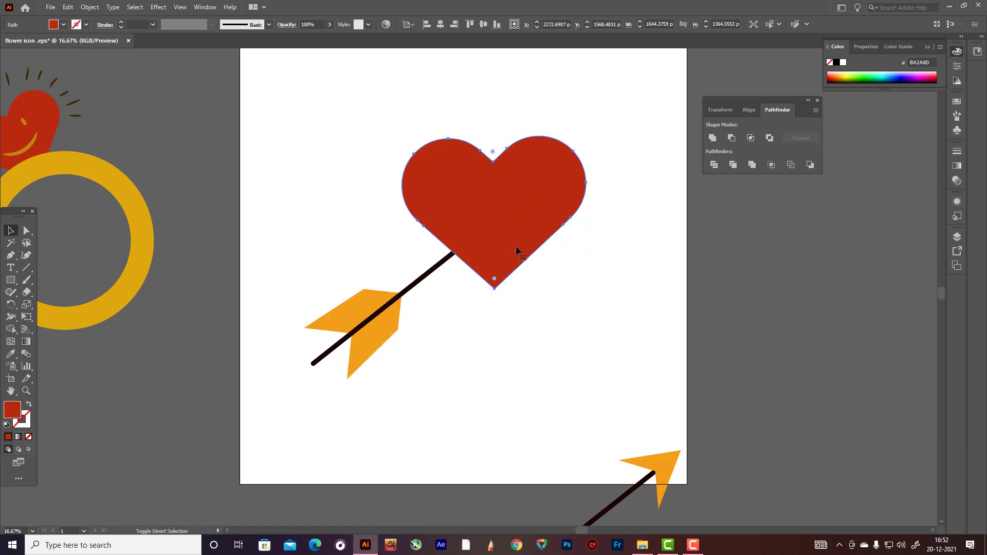
key(ctrl+bracketleft)
click(575, 275)
click(529, 236)
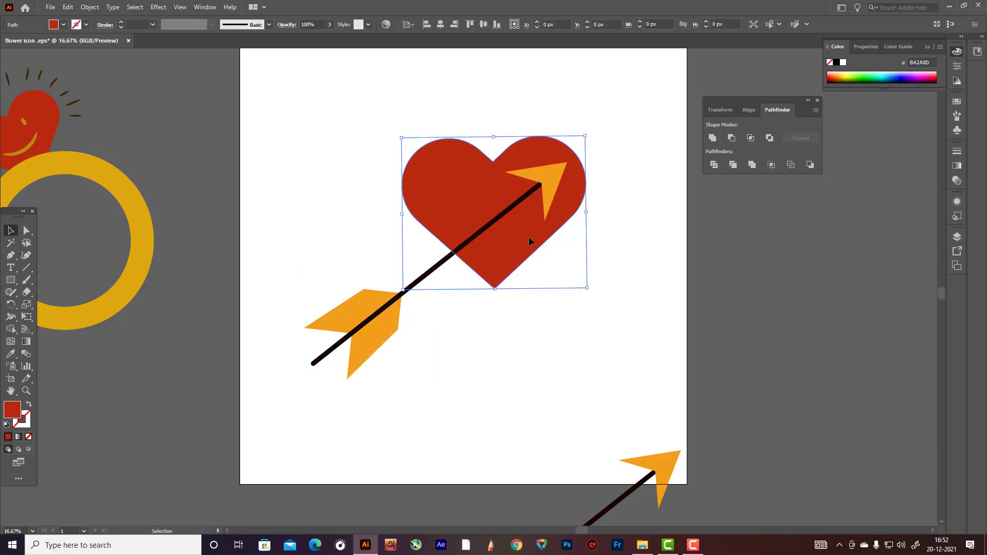
Apply Outline Stroke to the heart and arrow together to convert the shaft's stroke into a filled shape
key(a)
key(v)
key(ctrl)
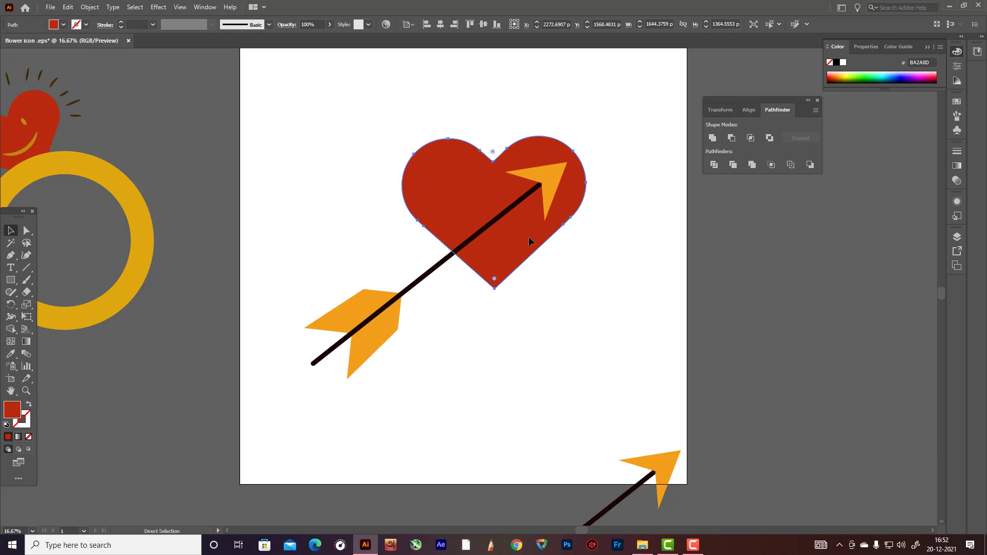
shift+click(441, 265)
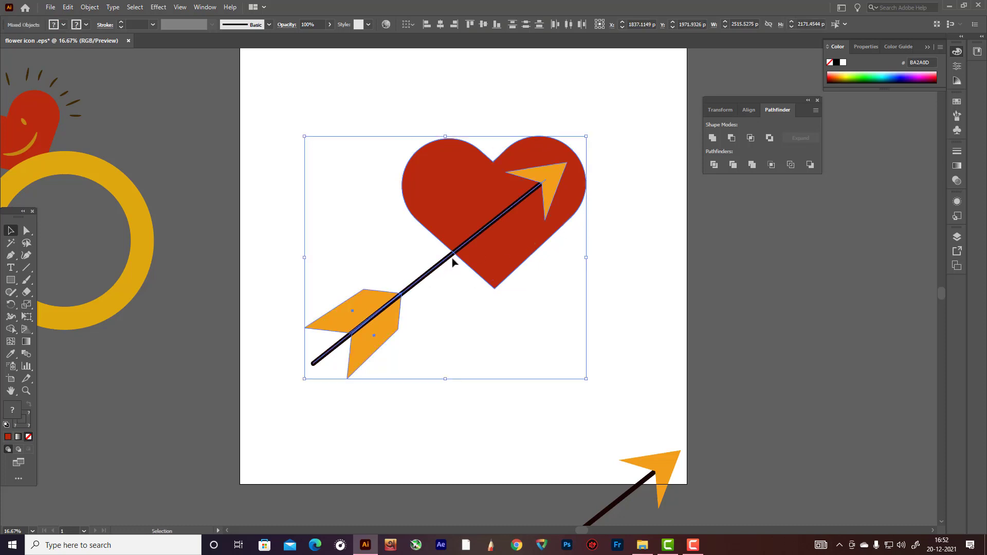
click(91, 7)
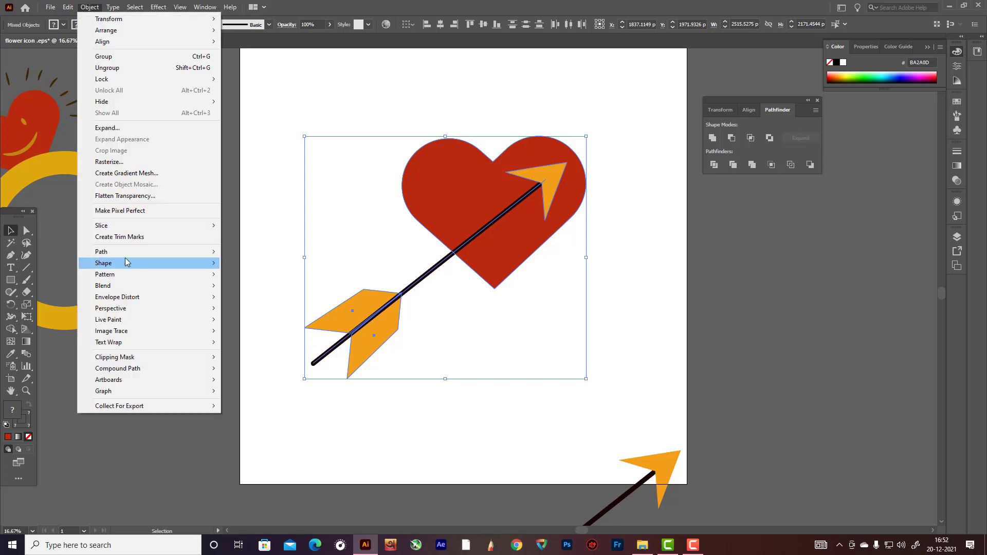
mouse_move(137, 254)
click(239, 290)
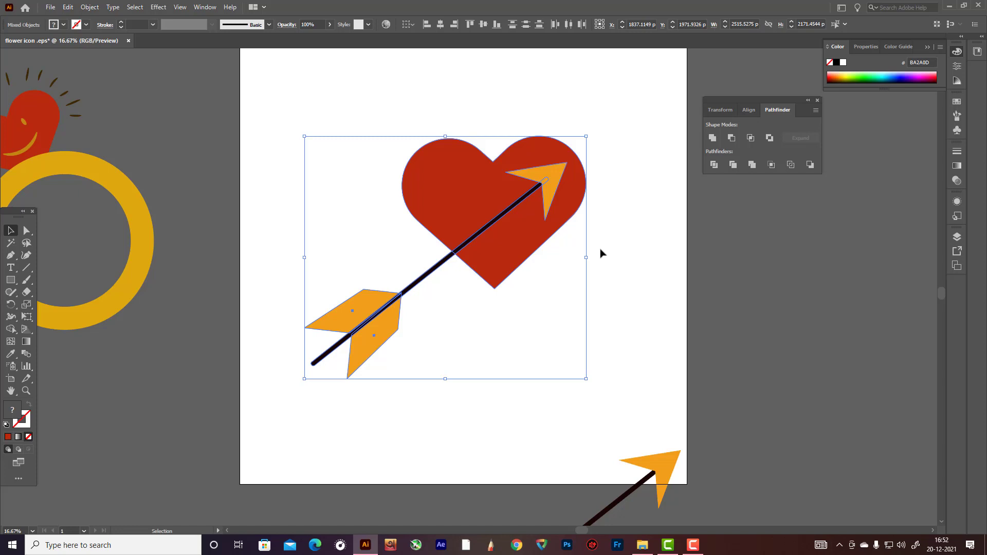
click(631, 240)
Nudge the arrow up and left on the heart and scale it down to about 1929 × 1593 px
click(395, 304)
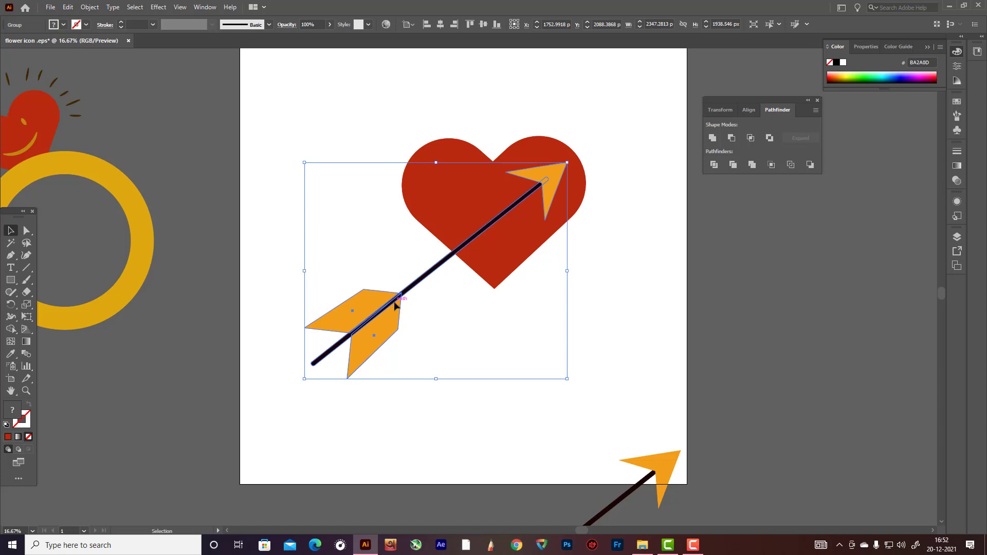
drag(395, 304, 391, 294)
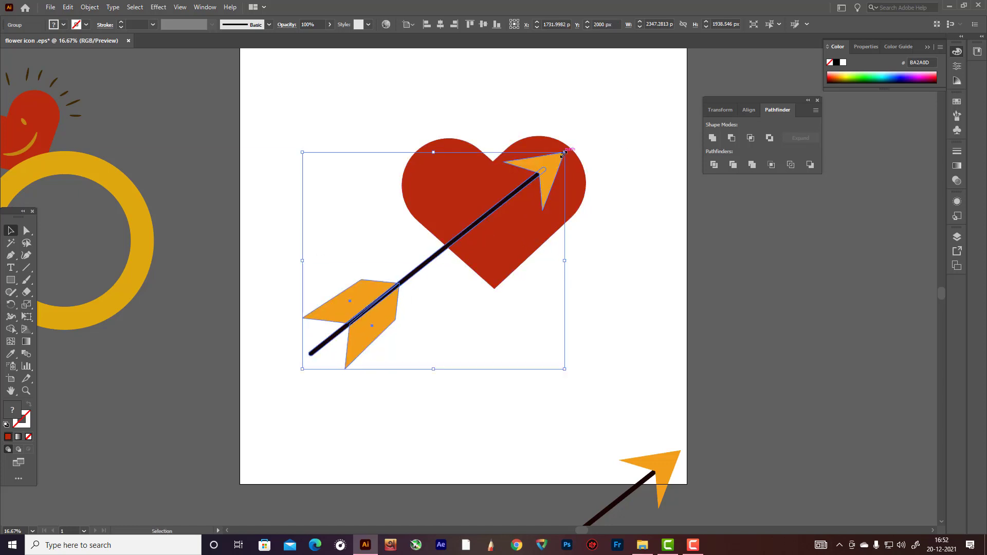
key(super)
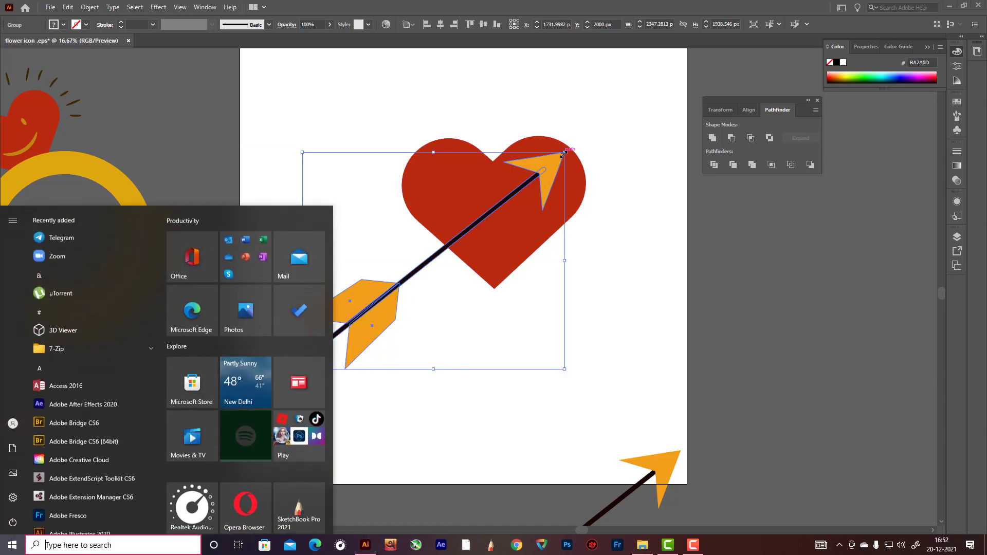
click(630, 170)
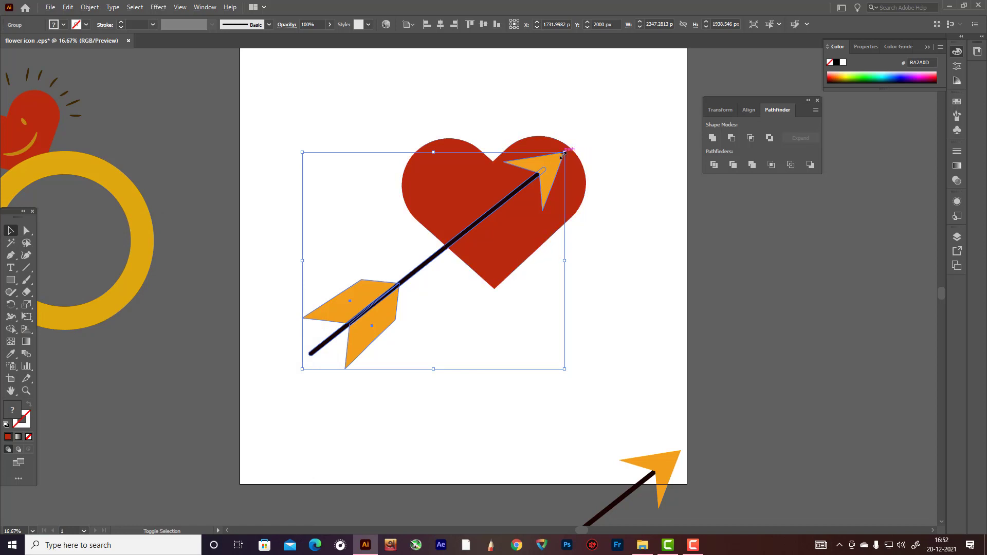
drag(564, 152, 541, 171)
Scale the heart down to about 1558 × 1293 px, keeping a copy at each size outside the artboard
click(580, 182)
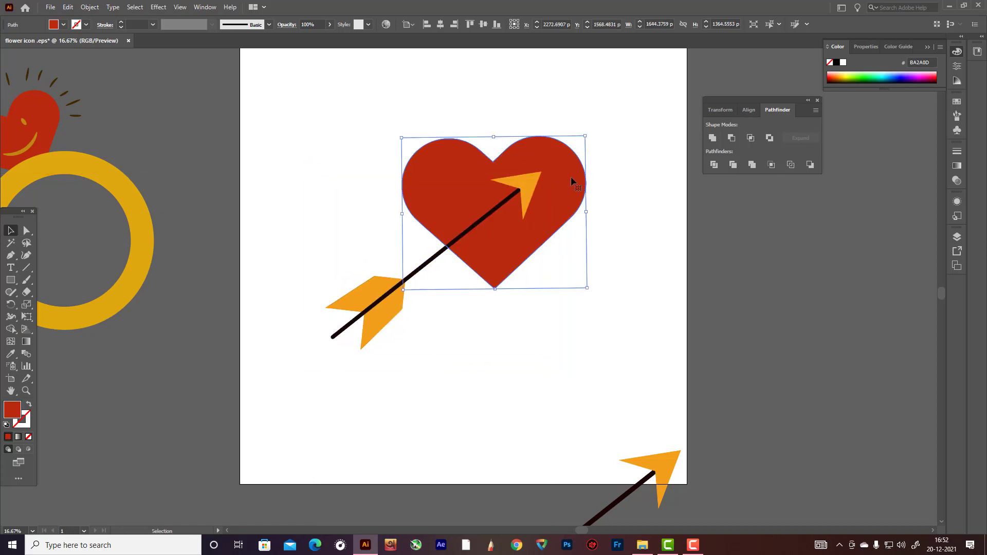
drag(584, 136, 890, 244)
drag(560, 193, 582, 170)
drag(587, 133, 883, 394)
click(757, 338)
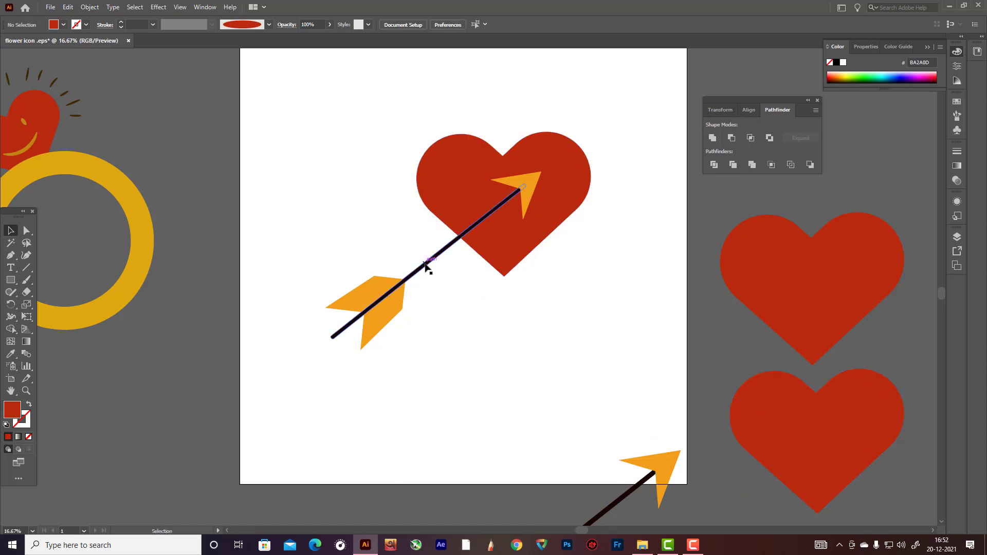
Tilt the arrow to a shallower angle, shrink it to about 1860 × 1345 px, and place a spare copy below it
drag(422, 268, 422, 265)
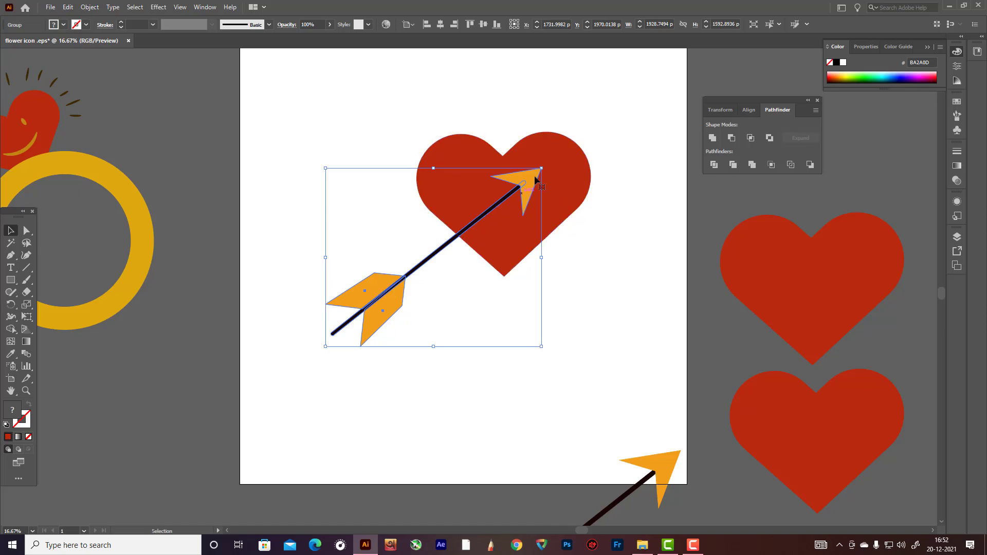
drag(547, 166, 545, 180)
drag(505, 208, 488, 217)
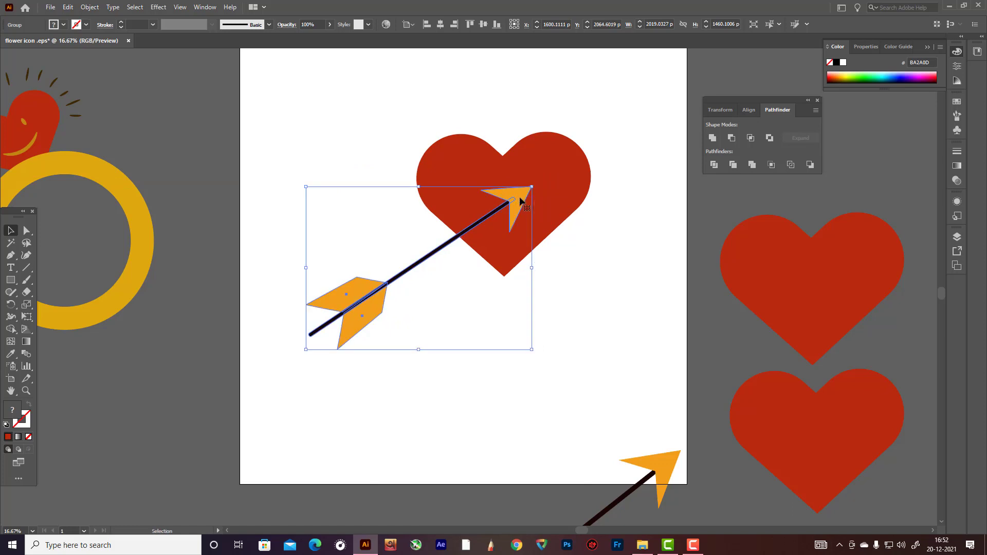
drag(532, 186, 523, 193)
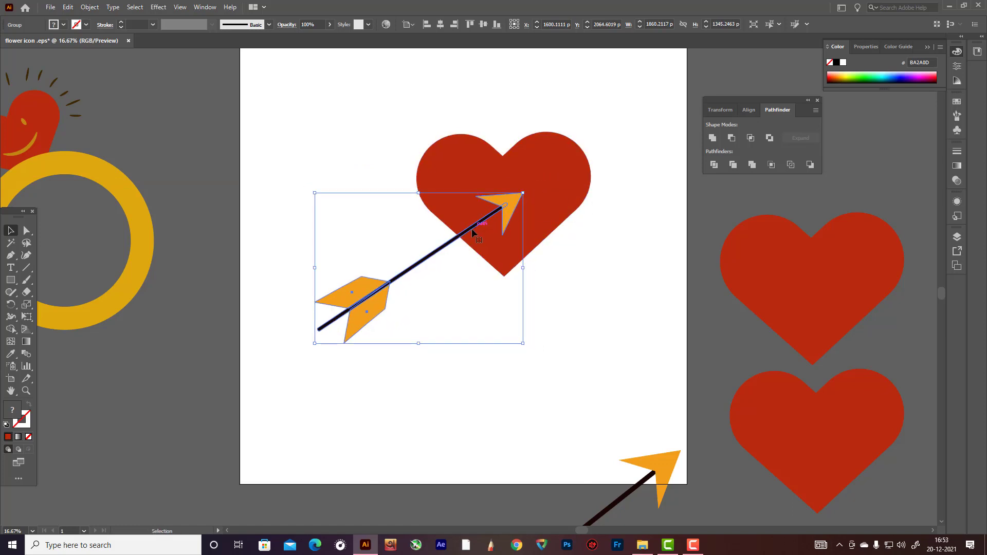
drag(471, 228, 504, 465)
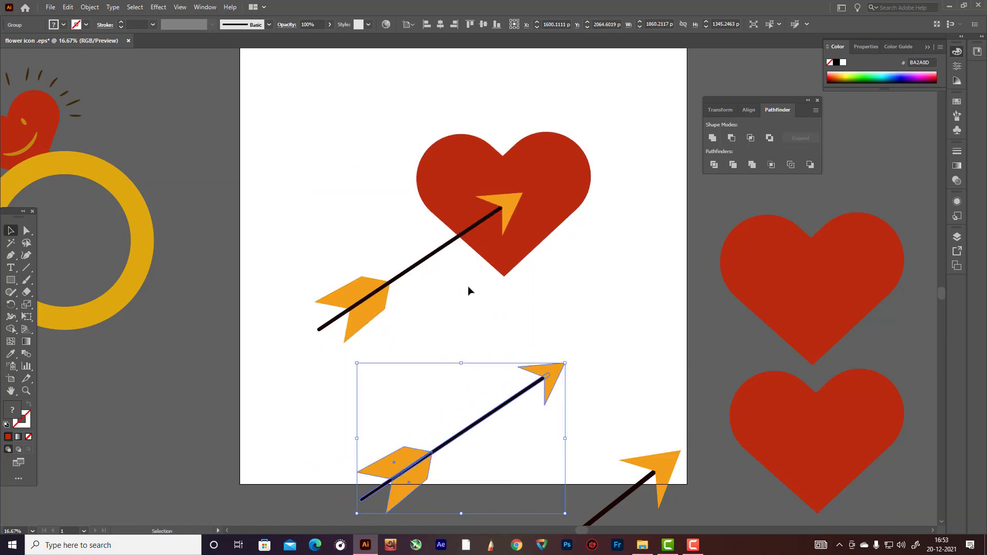
click(440, 257)
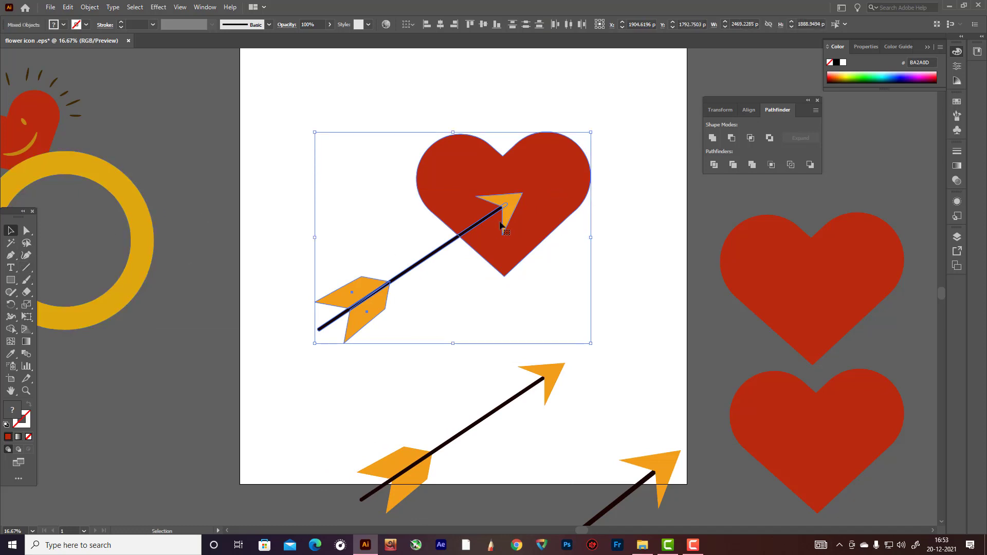
click(597, 209)
key(a)
click(546, 195)
key(v)
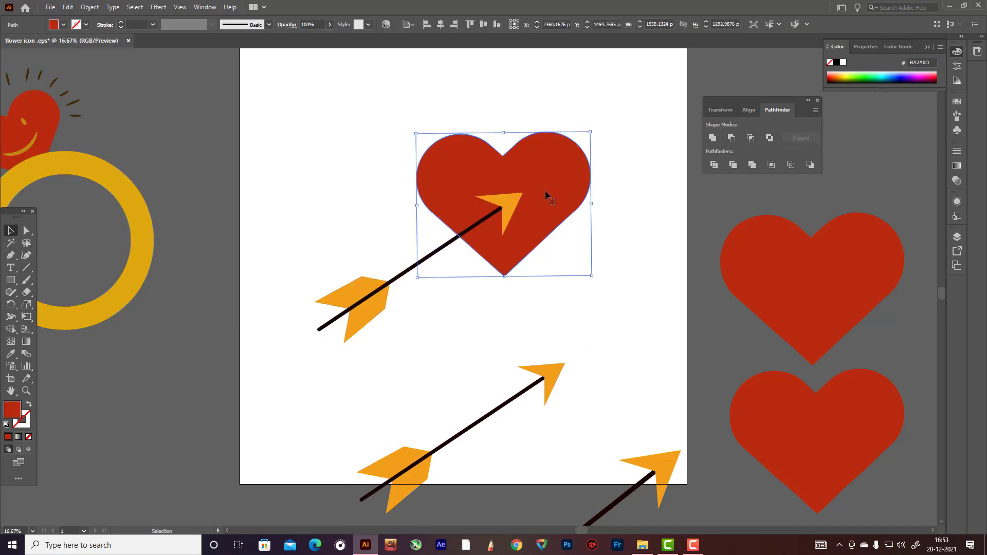
shift+click(426, 260)
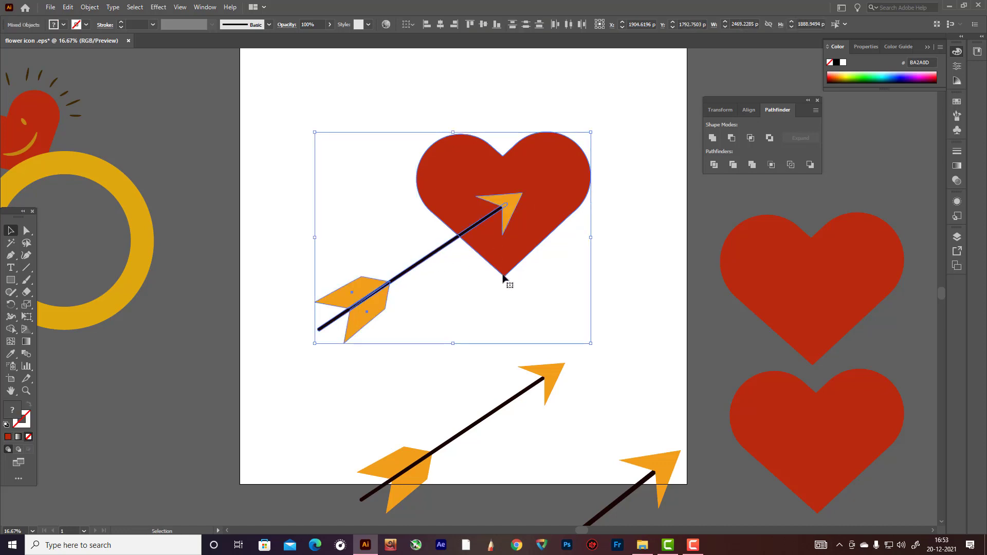
click(495, 296)
Select the arrow and heart, and use the Shape Builder on the arrowhead and the shaft section inside the heart
click(388, 286)
key(a)
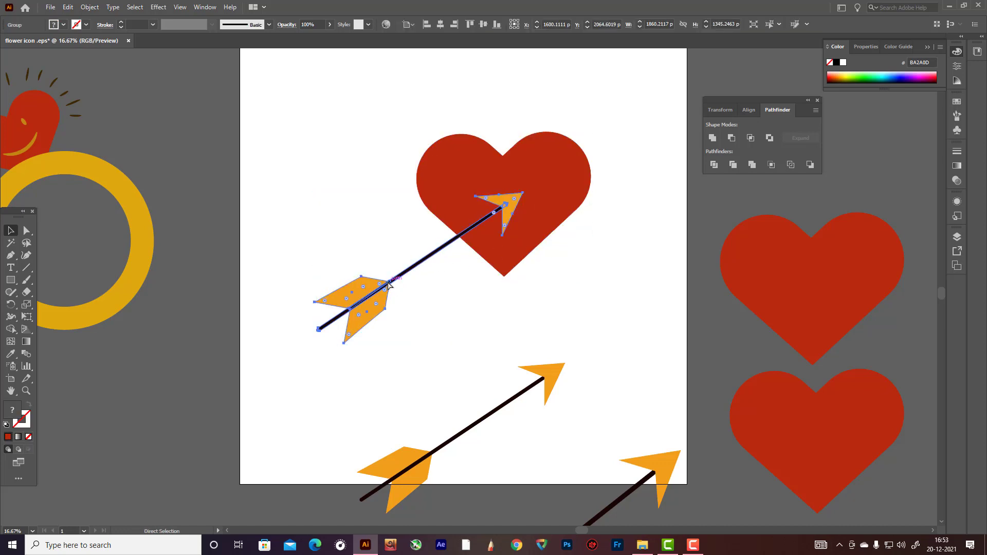
key(v)
shift+click(566, 204)
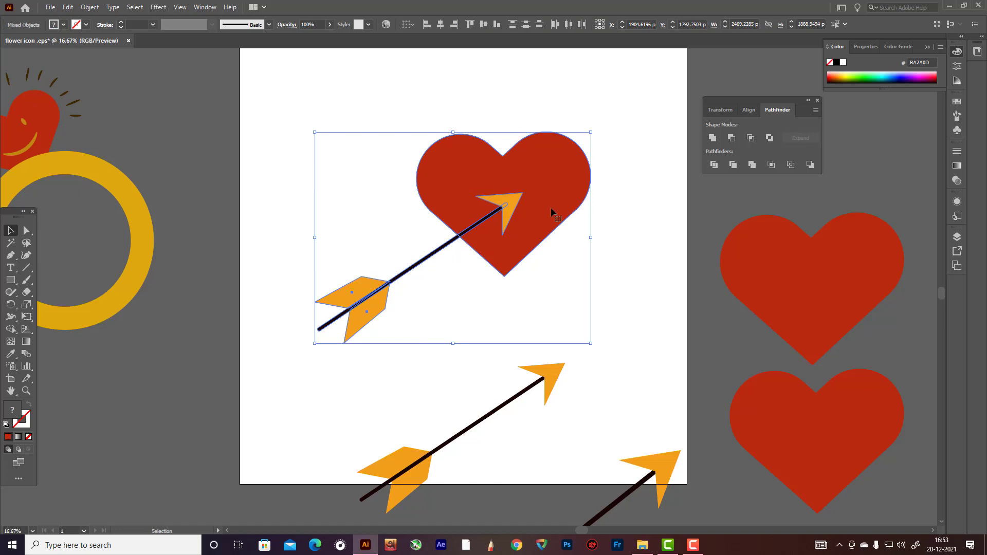
click(10, 329)
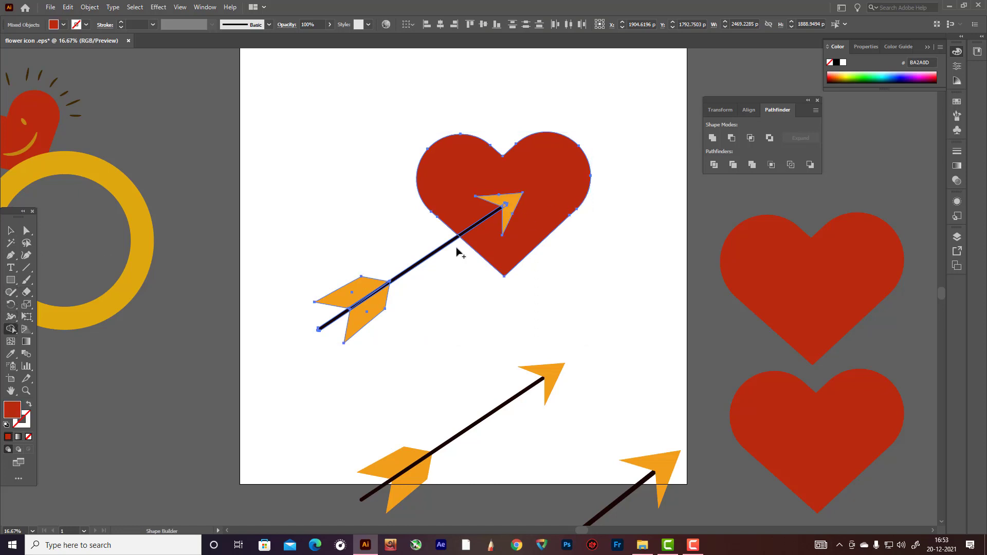
click(510, 196)
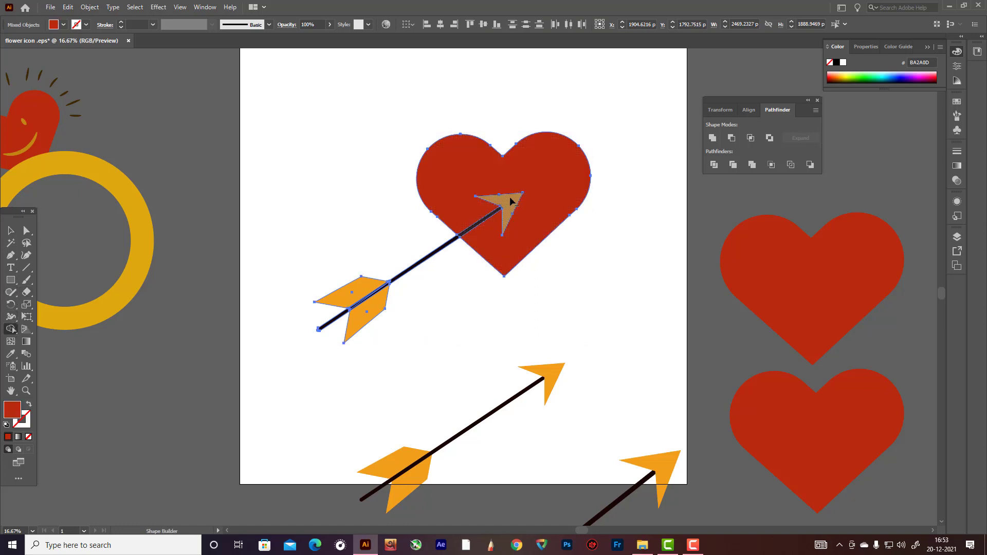
drag(500, 213, 510, 197)
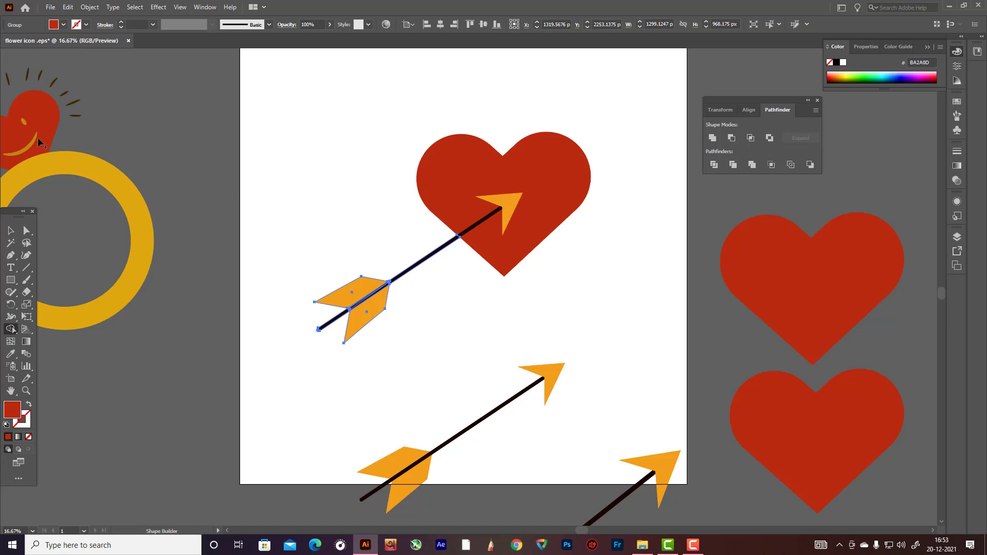
With the Shape Builder, remove the arrowhead and shaft section inside the heart and merge their area back into the solid red heart
click(10, 231)
drag(380, 133, 572, 246)
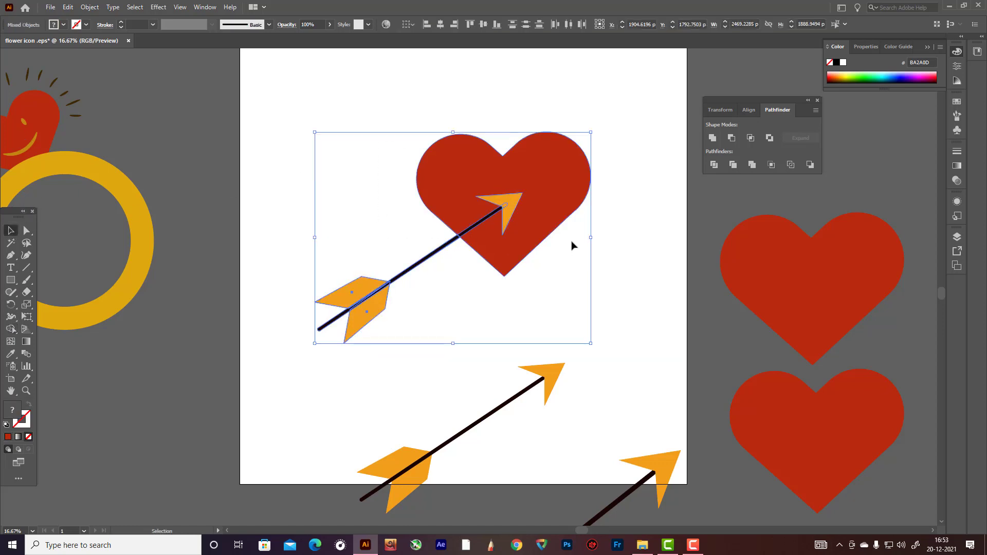
click(10, 329)
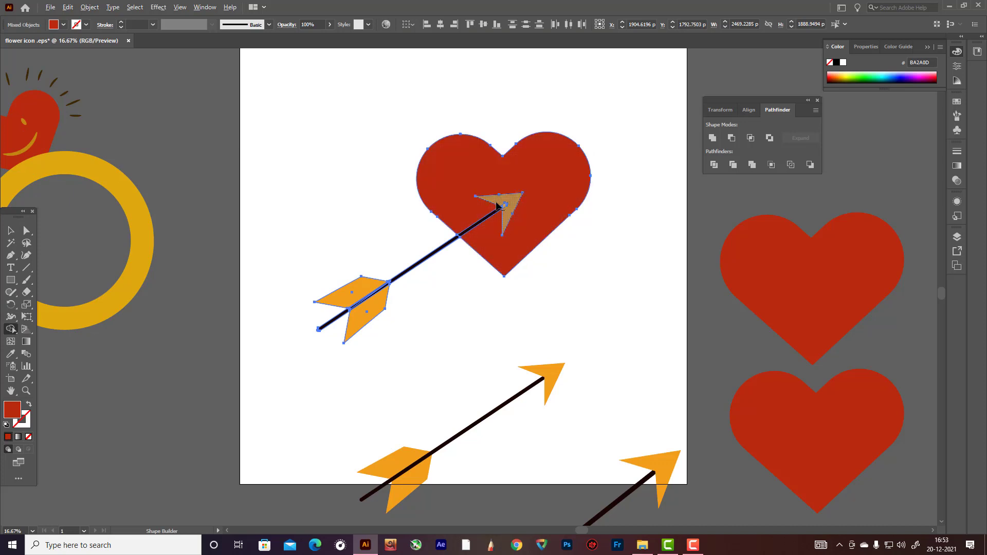
alt+click(498, 207)
alt+click(501, 229)
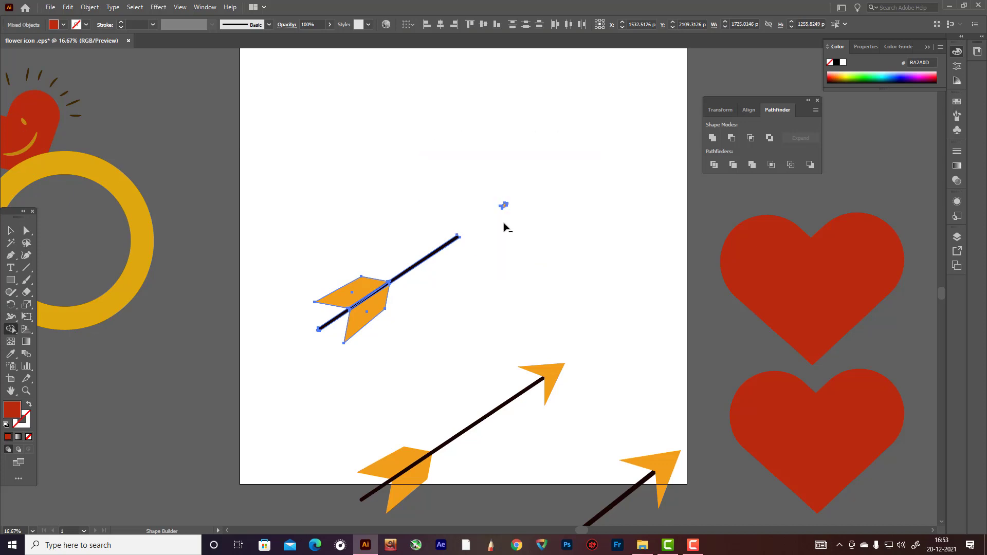
key(ctrl+z)
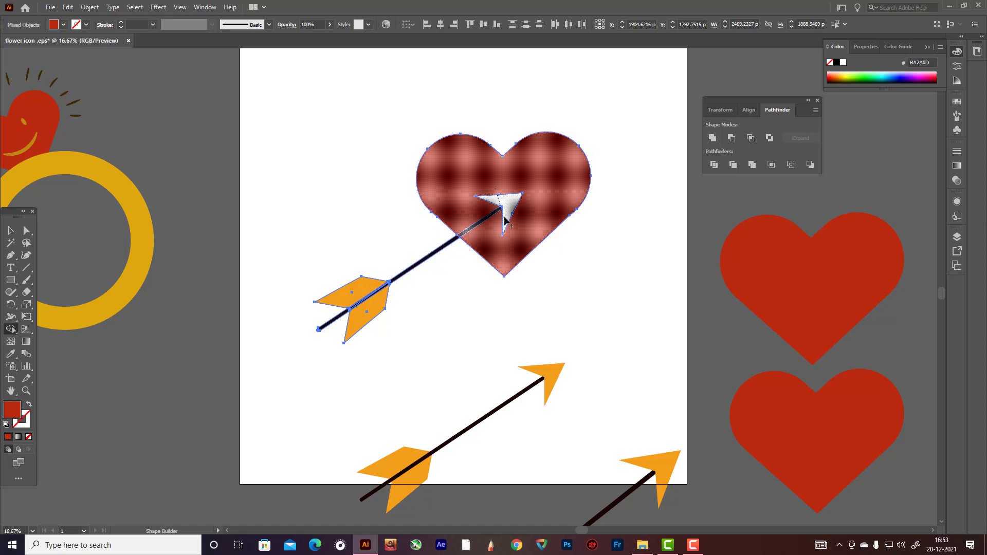
click(505, 207)
click(10, 229)
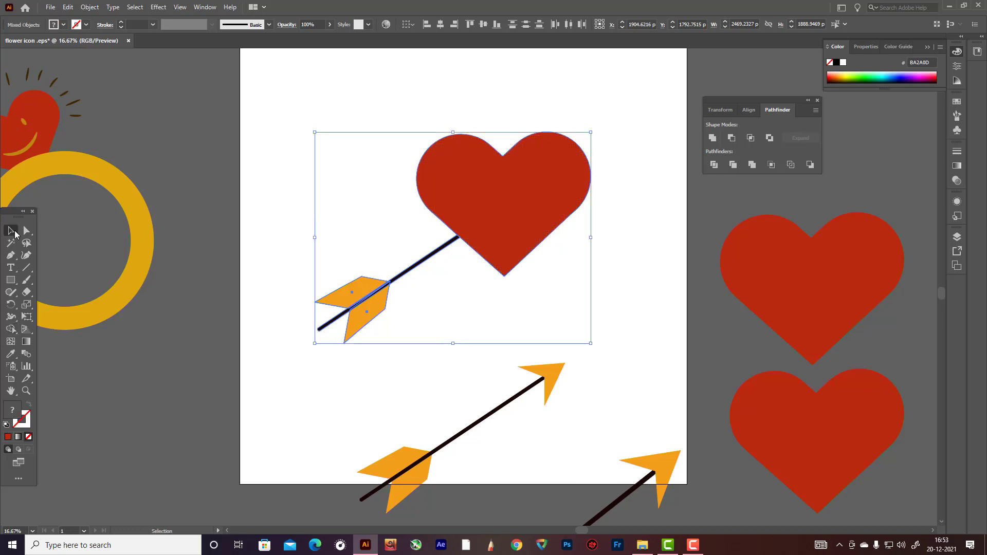
Move the remaining tail piece of the arrow up and to the right so its shaft overlaps the heart
click(297, 238)
drag(287, 232, 403, 355)
drag(376, 294, 396, 261)
click(469, 406)
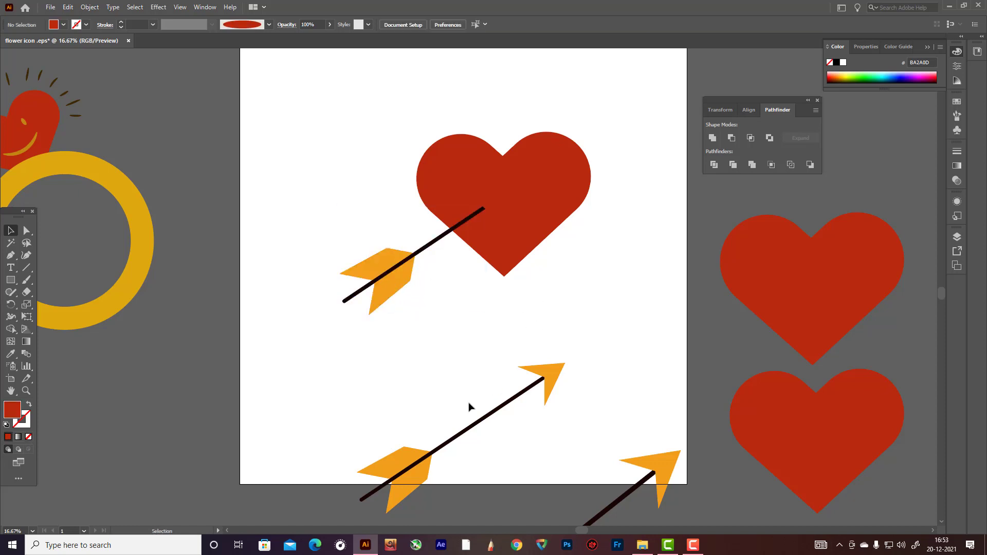
Move the spare arrow onto the heart in line with the tail piece, and scale the heart down slightly
drag(395, 396, 486, 465)
drag(423, 461, 464, 222)
click(560, 202)
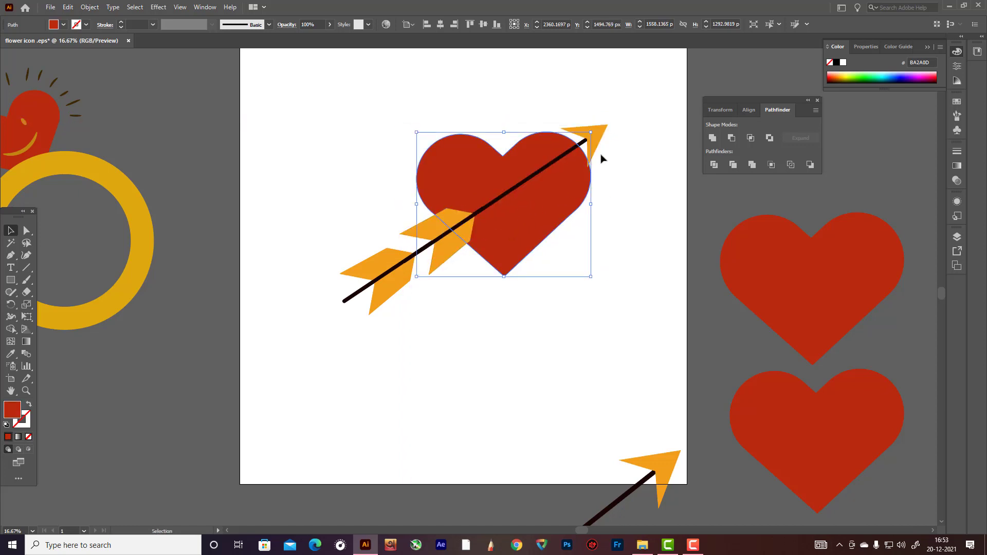
drag(591, 132, 578, 142)
click(599, 147)
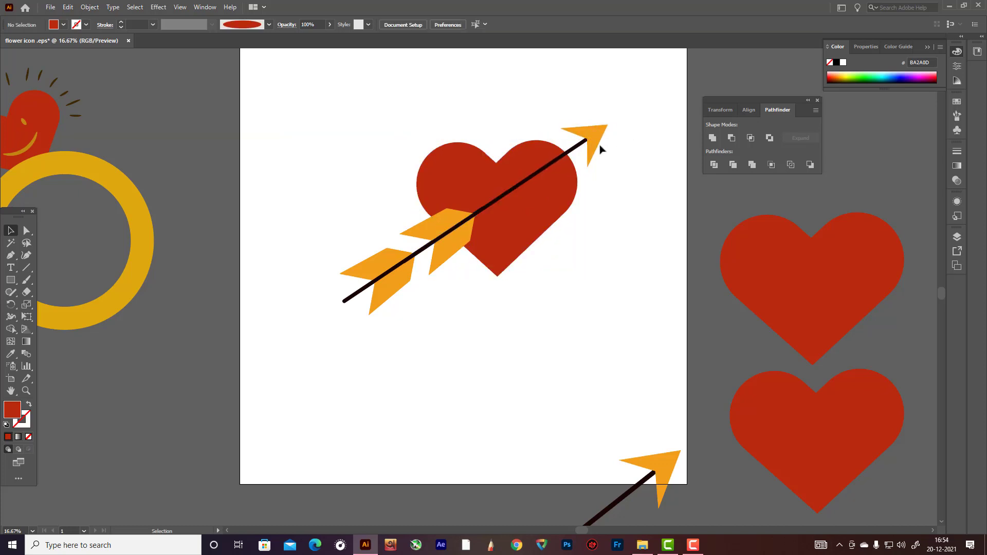
Select both arrow pieces and remove the extra orange fletching nearest the heart with the Shape Builder
click(595, 144)
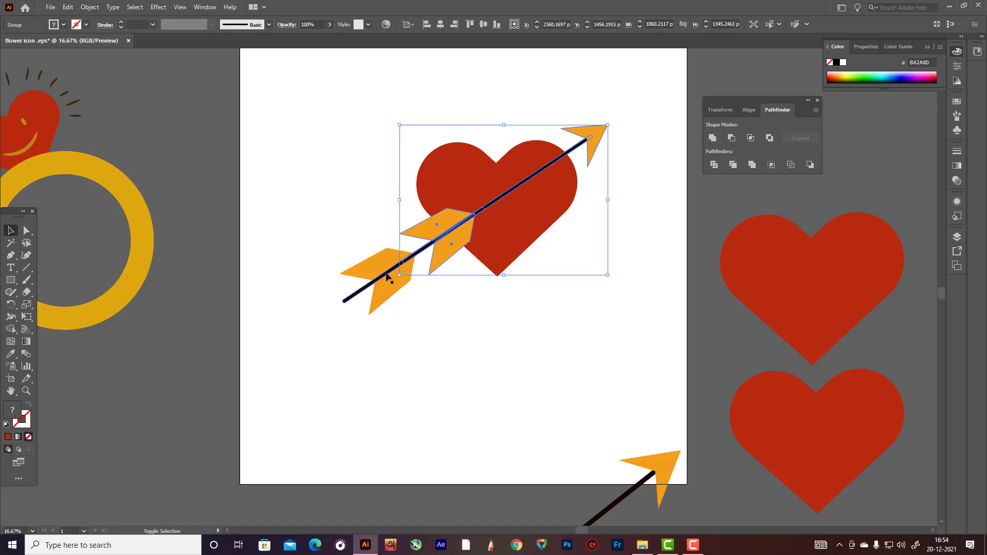
shift+click(387, 276)
scroll(445, 268, up, 1)
scroll(445, 269, up, 1)
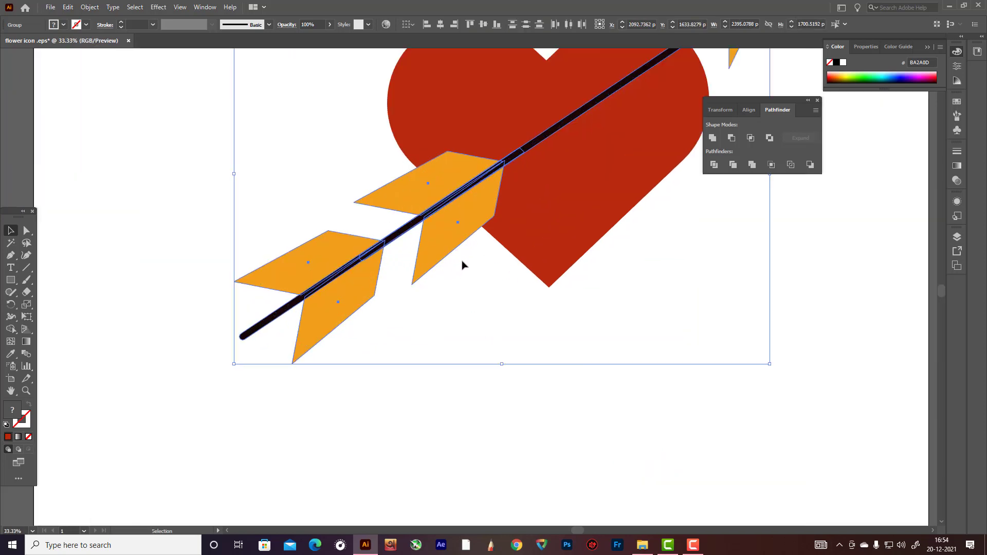
click(21, 328)
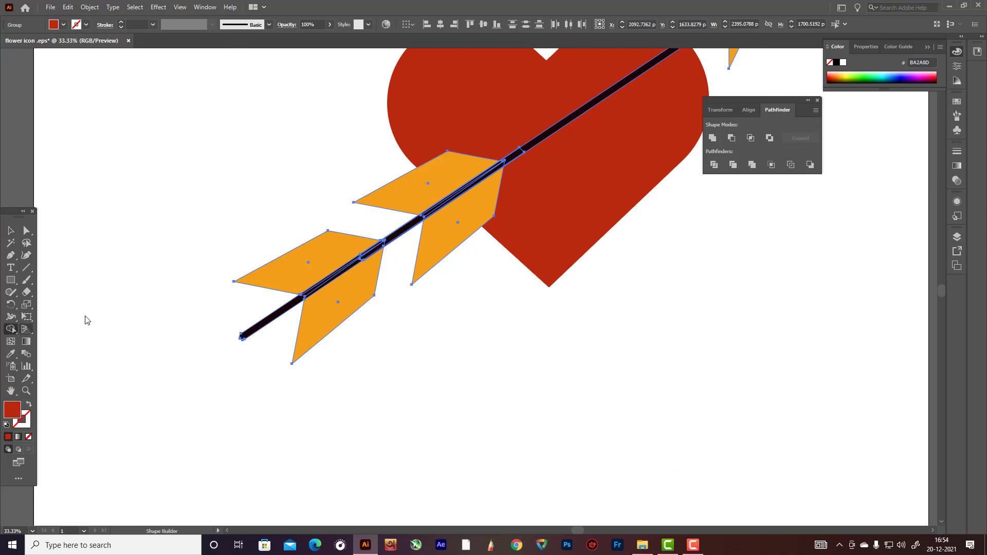
alt+click(431, 248)
alt+click(420, 200)
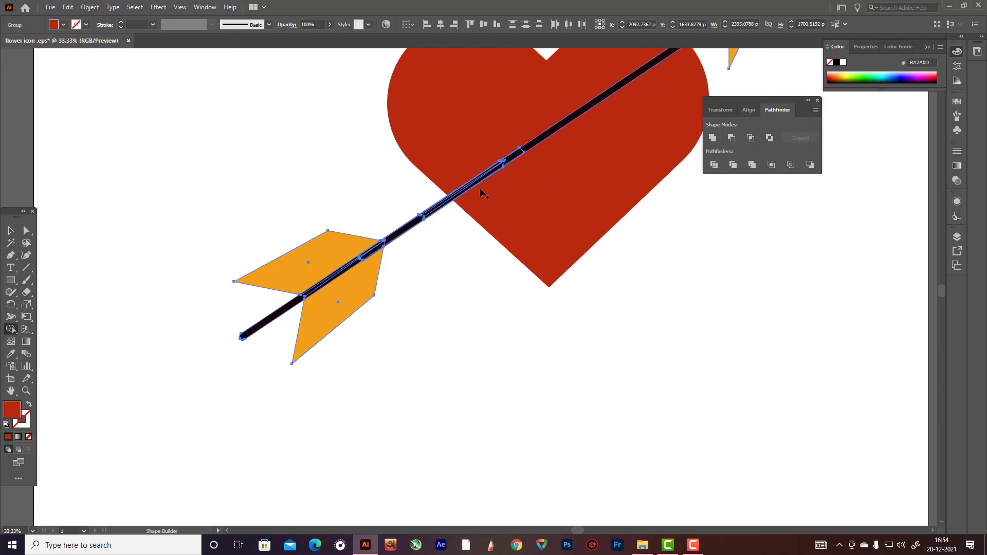
scroll(509, 159, up, 3)
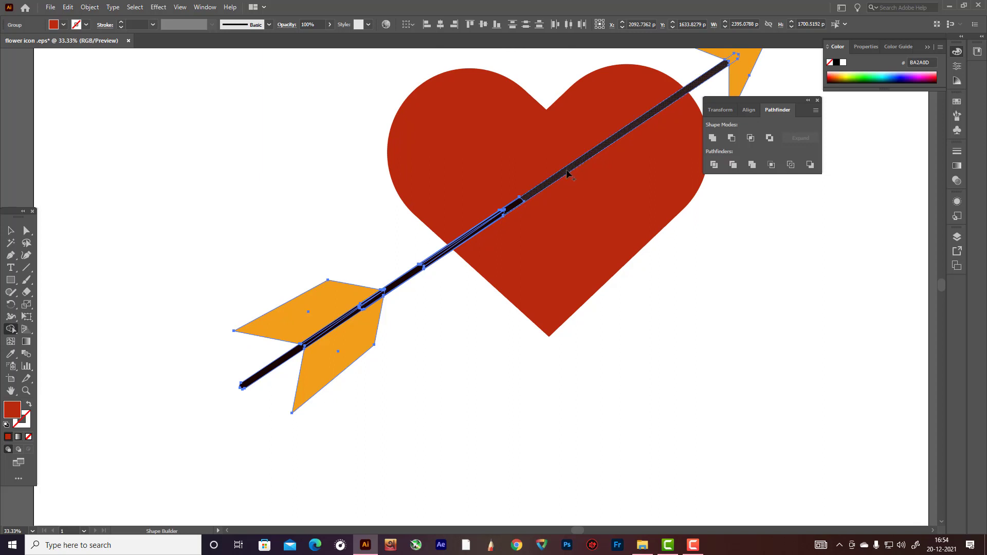
click(10, 230)
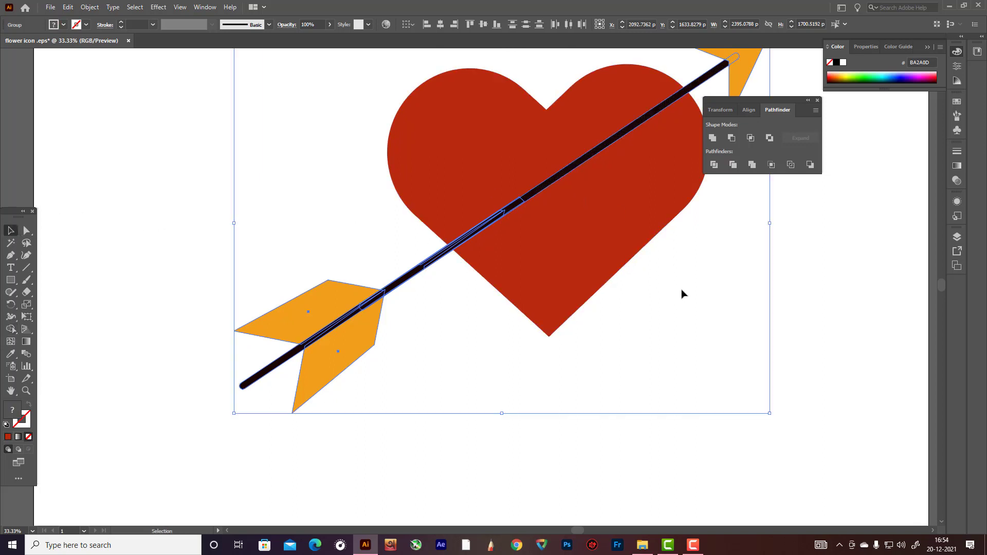
click(705, 295)
Shift the arrow piece with the arrowhead slightly up and to the right along the shaft's direction
click(595, 153)
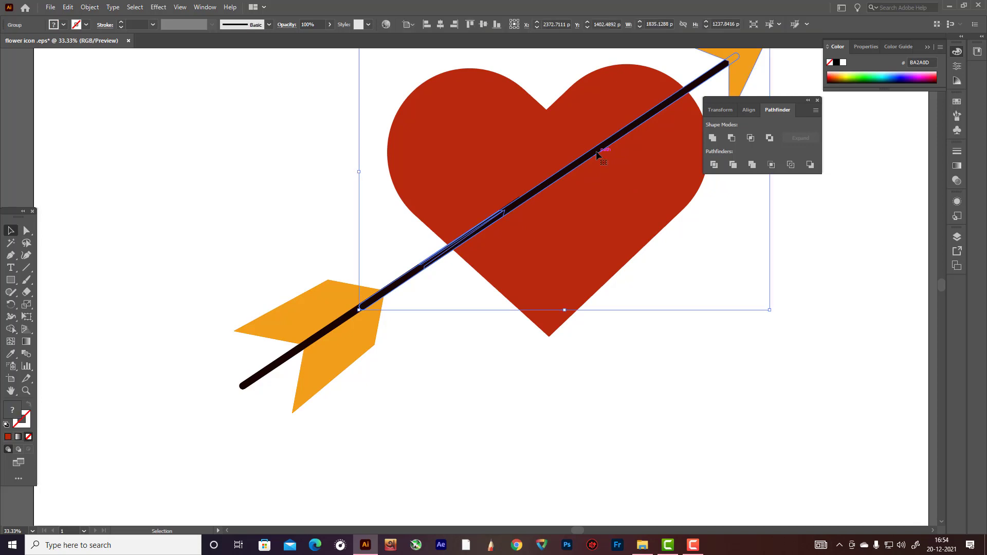
click(683, 244)
mouse_move(587, 164)
mouse_down()
mouse_move(613, 152)
mouse_move(642, 181)
mouse_move(630, 137)
mouse_move(599, 151)
mouse_up()
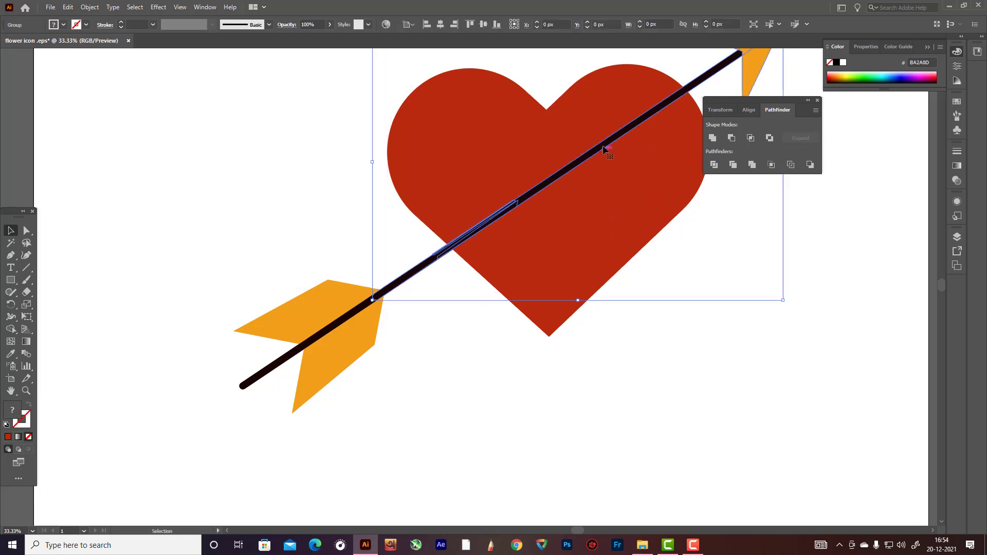
Erase the arrowhead piece's shaft from the heart's centre down to the fletching, leaving a gap between the two arrow halves
click(27, 293)
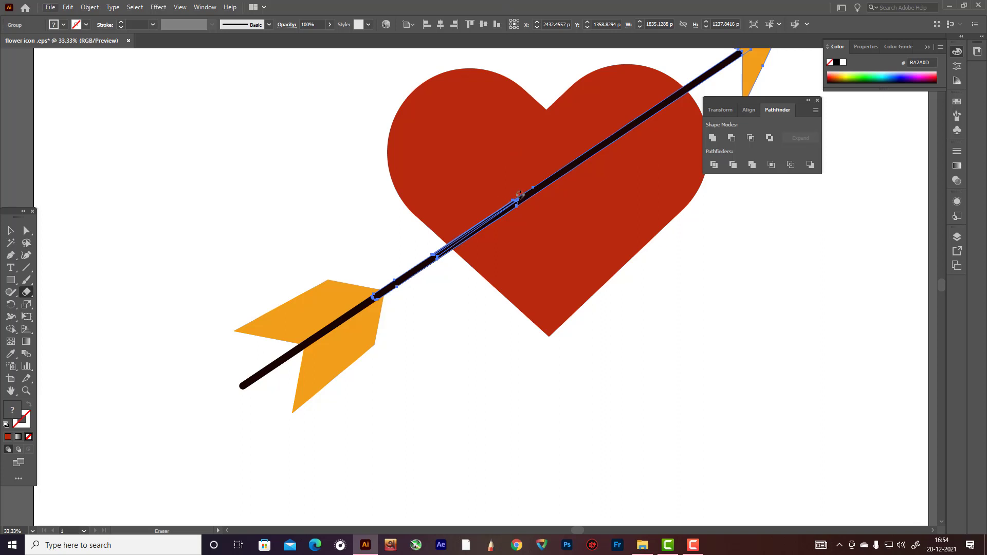
drag(520, 195, 600, 146)
mouse_move(538, 188)
mouse_down()
mouse_move(615, 143)
mouse_move(617, 130)
mouse_move(536, 186)
mouse_move(613, 126)
mouse_move(624, 157)
mouse_move(524, 198)
mouse_move(530, 227)
mouse_move(517, 189)
mouse_move(527, 216)
mouse_up()
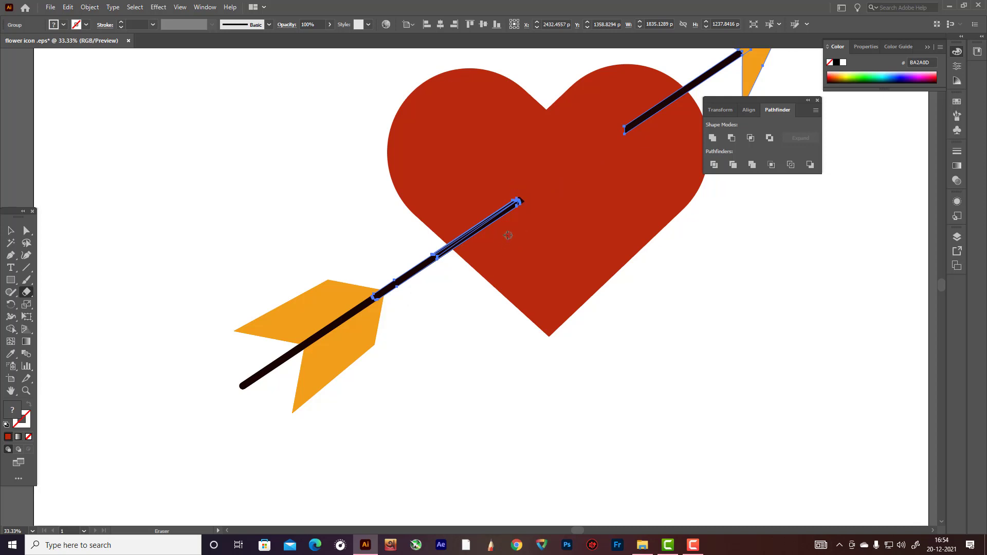
drag(447, 250, 517, 211)
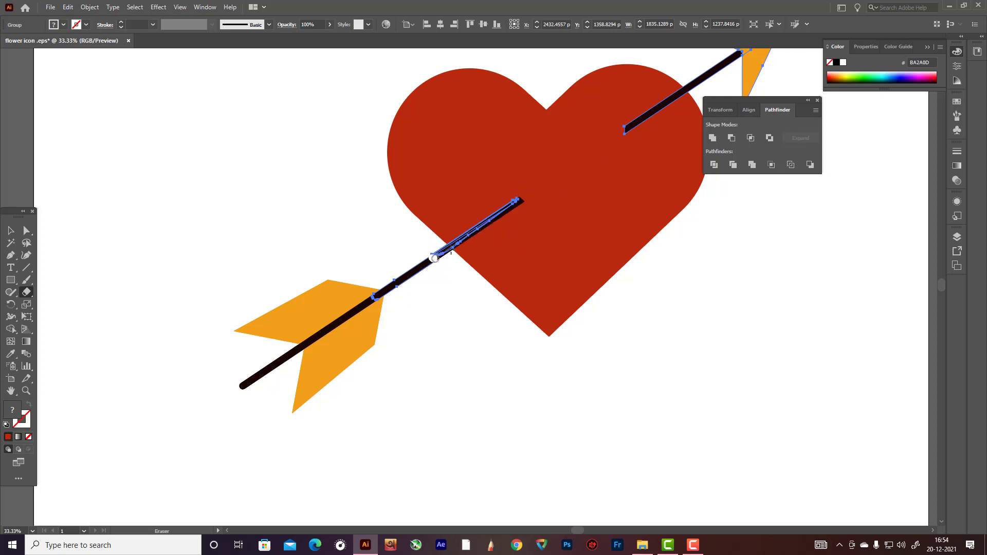
drag(423, 257, 542, 180)
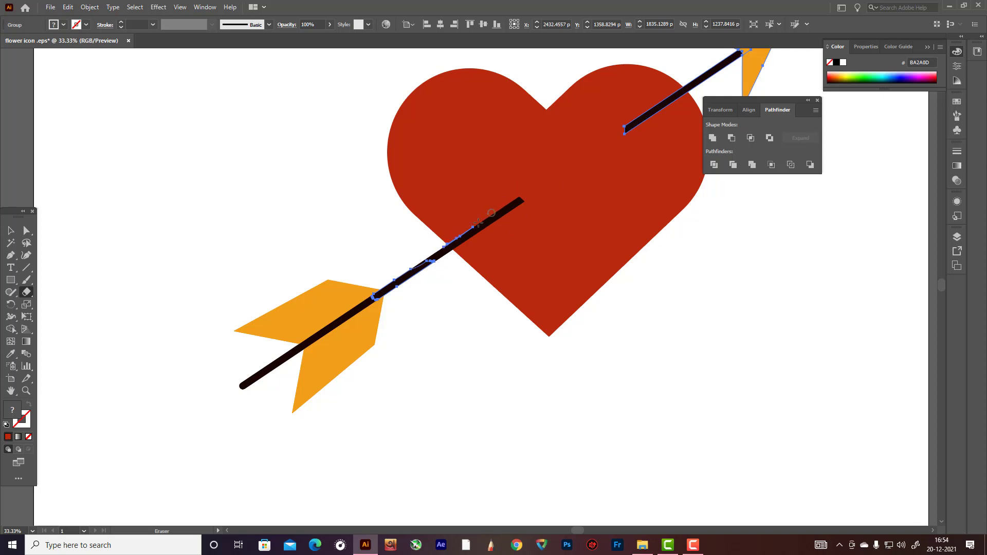
drag(435, 253, 504, 214)
drag(395, 277, 475, 234)
mouse_move(370, 298)
mouse_down()
mouse_move(432, 257)
mouse_move(372, 288)
mouse_move(402, 280)
mouse_move(382, 293)
mouse_move(405, 280)
mouse_up()
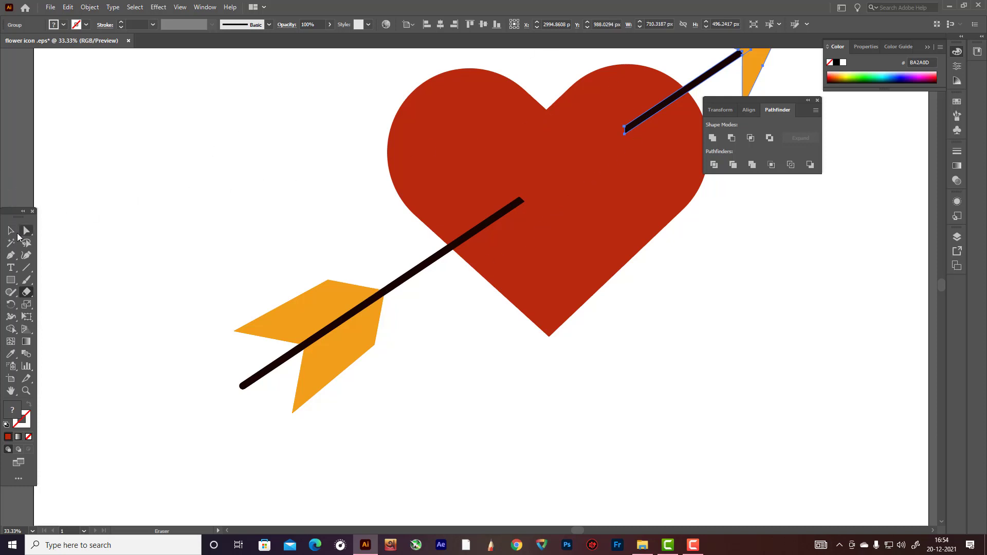
scroll(551, 282, up, 3)
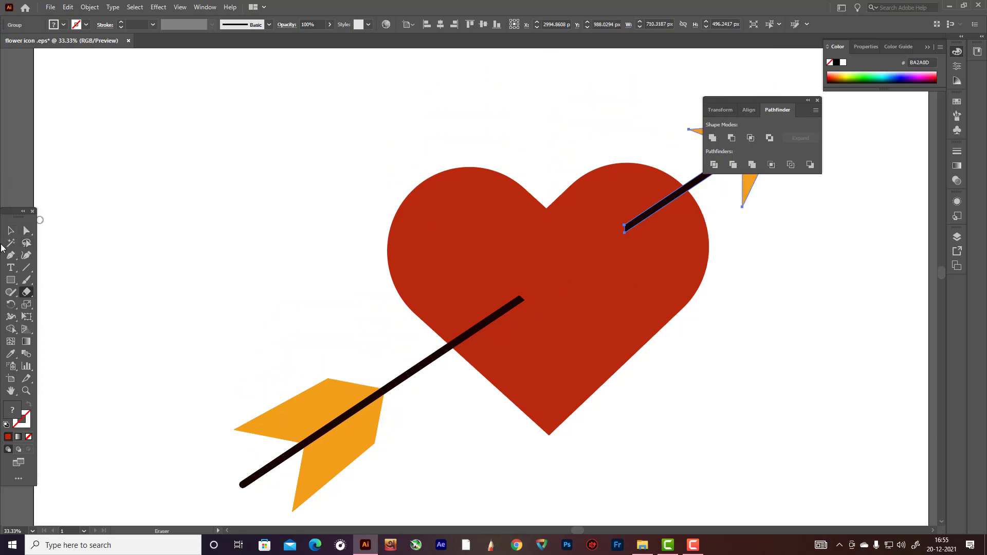
click(10, 230)
click(176, 255)
scroll(687, 370, down, 1)
scroll(652, 288, down, 2)
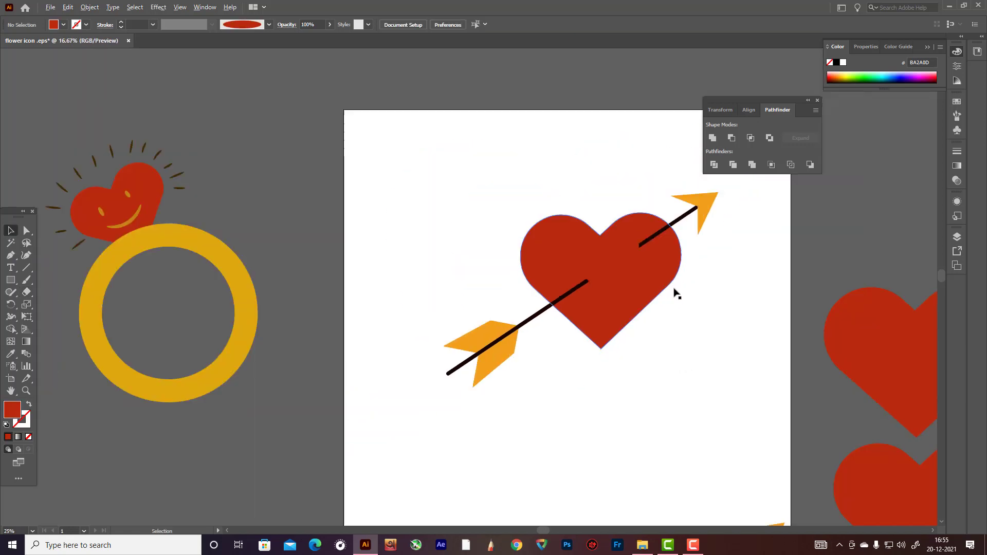
Duplicate the arrow's tail section and place the spare copy outside the artboard, near the spare hearts
scroll(711, 282, up, 3)
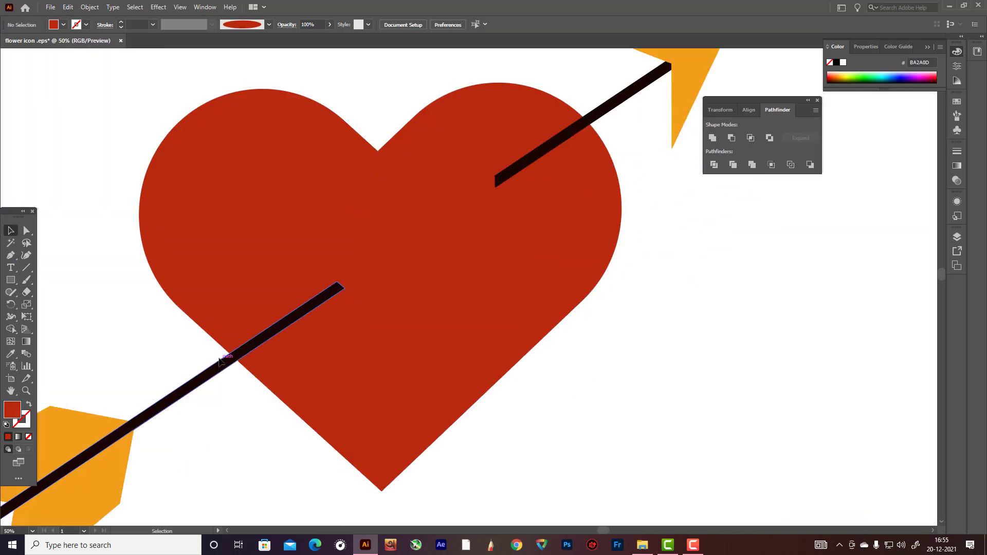
drag(218, 369, 208, 378)
drag(211, 374, 585, 481)
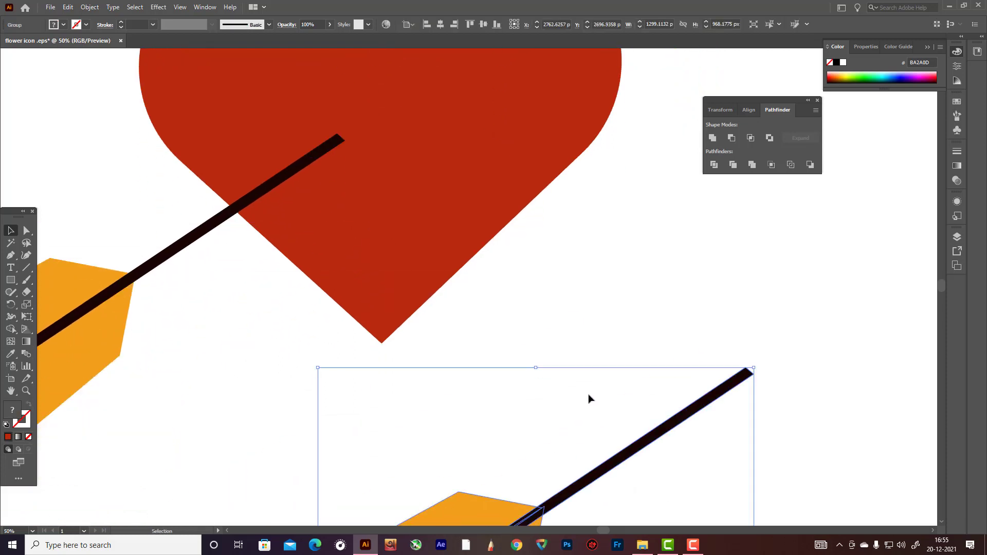
scroll(591, 397, down, 2)
scroll(571, 387, down, 5)
scroll(572, 393, up, 2)
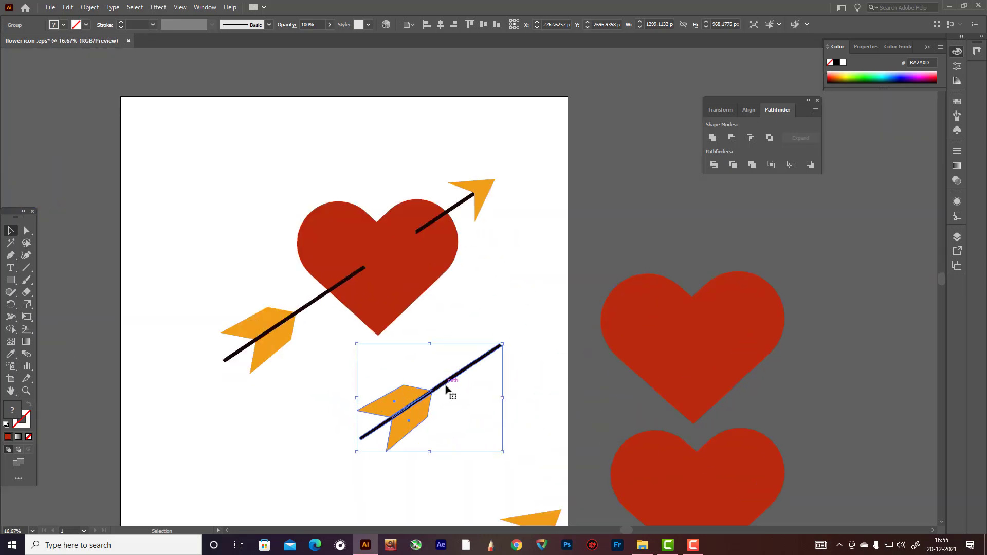
drag(445, 392, 888, 415)
click(490, 290)
Reshape the cut end of the upper shaft inside the heart into a concave curve with the Curvature tool
scroll(489, 291, up, 3)
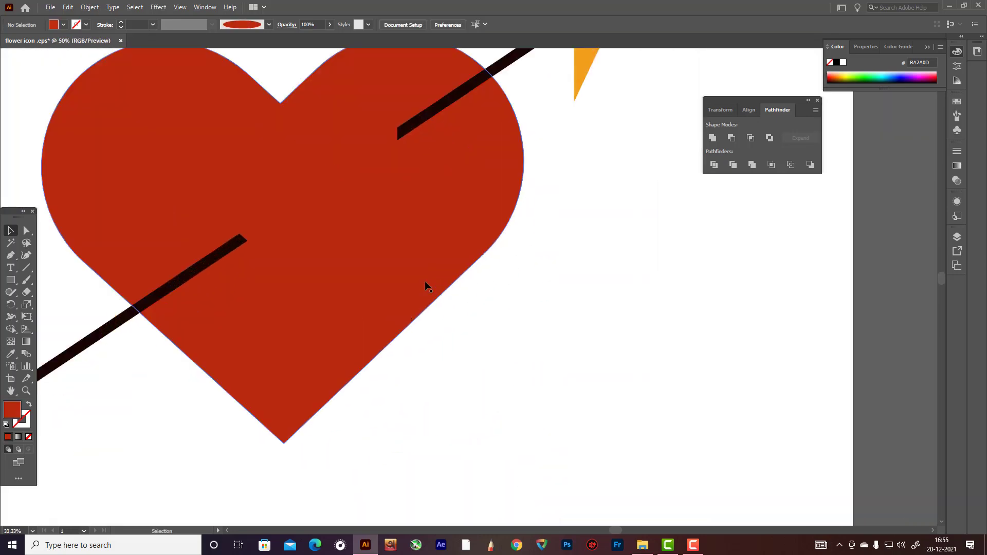
scroll(396, 218, down, 2)
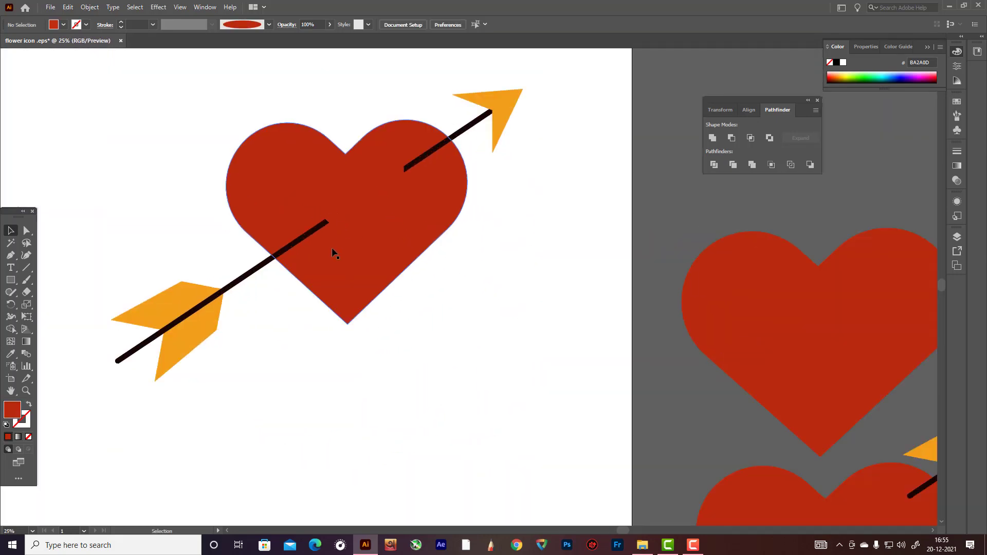
scroll(426, 161, up, 5)
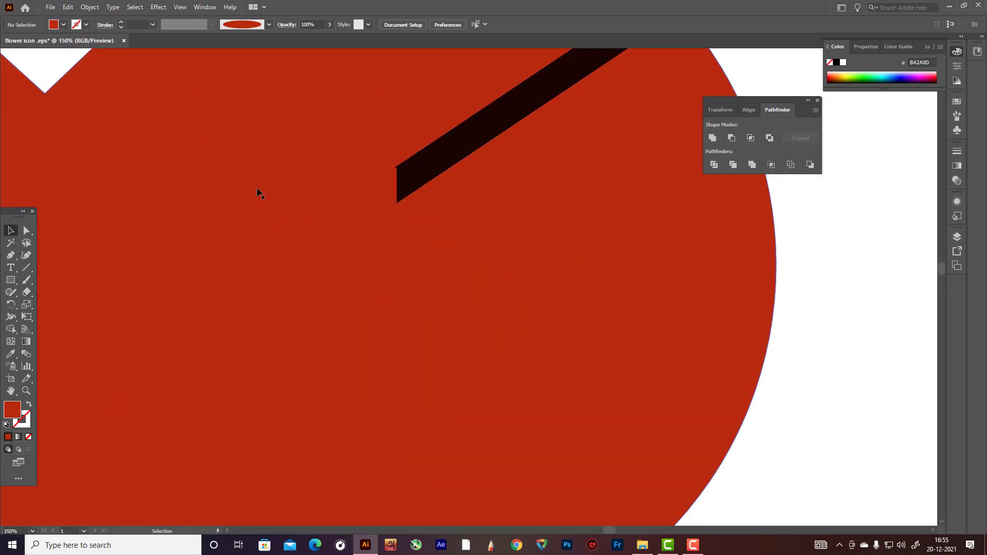
click(27, 255)
click(411, 202)
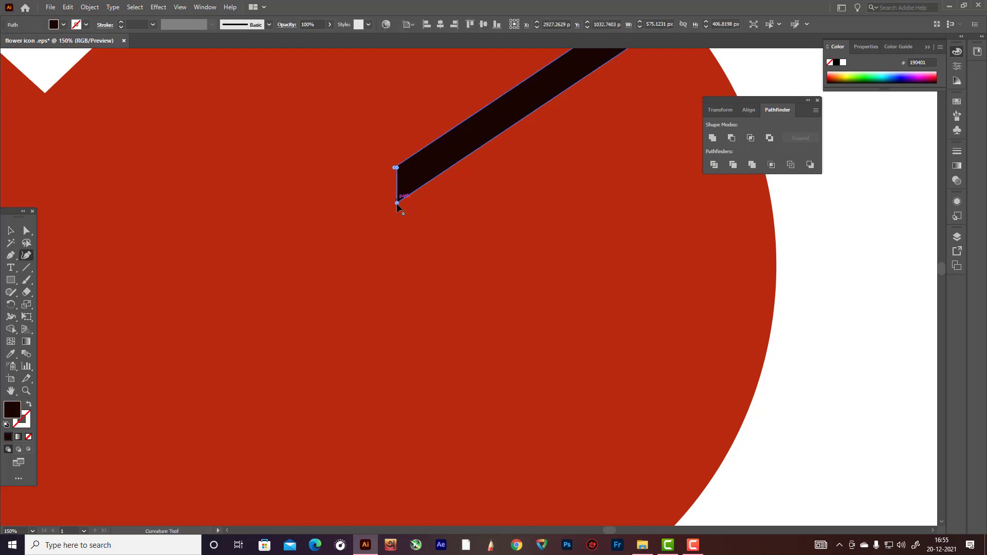
drag(397, 202, 411, 185)
click(403, 170)
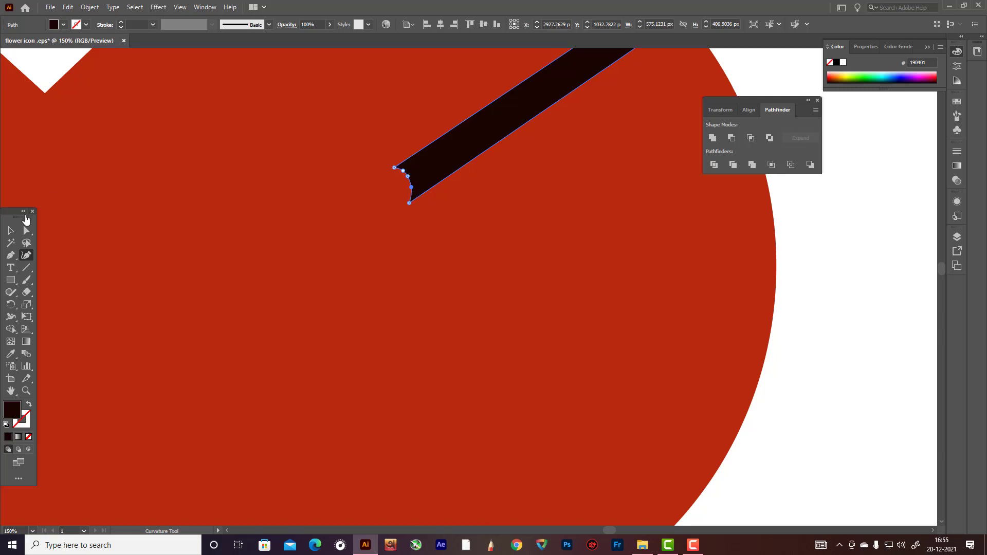
click(12, 231)
click(808, 239)
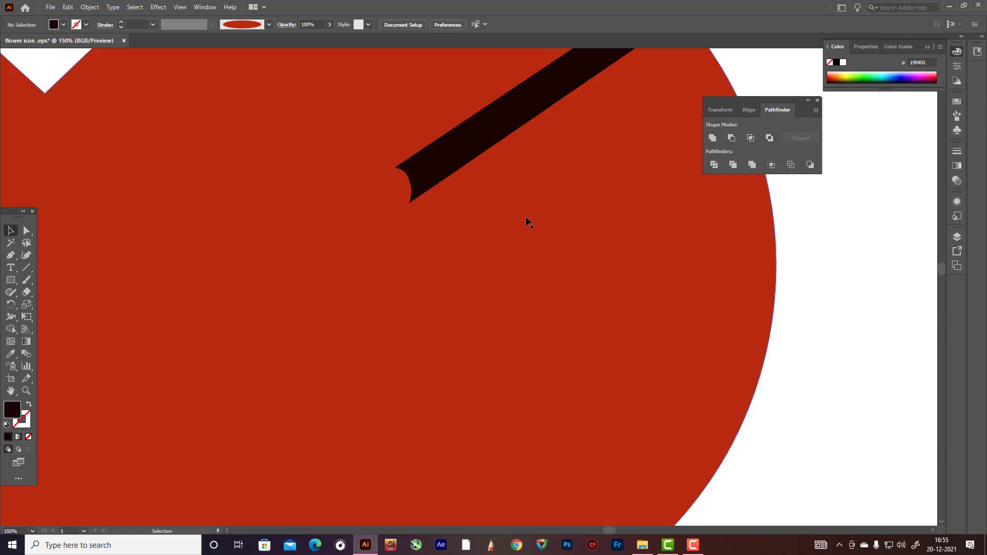
Curve the cut end of the lower shaft inward with the Curvature tool to match the upper shaft's end
scroll(526, 222, down, 4)
scroll(546, 221, up, 1)
scroll(288, 309, up, 4)
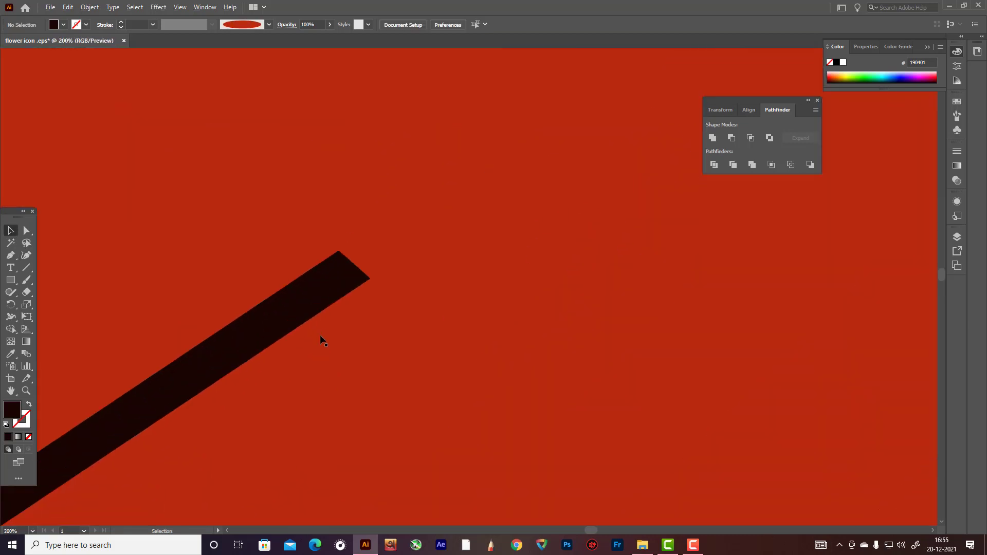
click(341, 272)
click(26, 243)
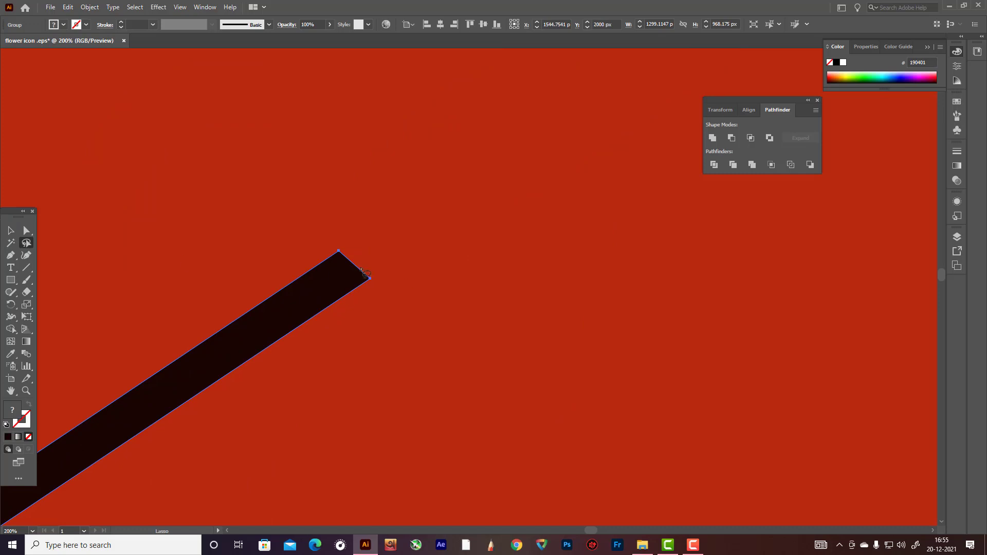
click(26, 255)
click(368, 280)
drag(369, 280, 344, 271)
key(v)
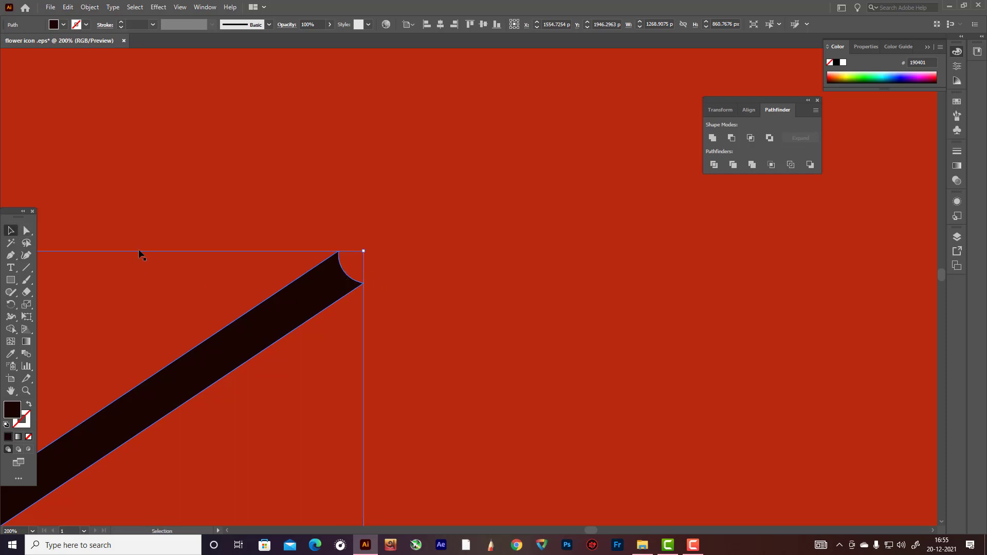
Paint a short curved wound mark at each cut shaft end inside the heart using the elliptical art brush with a black stroke and no fill
scroll(263, 265, down, 6)
click(440, 291)
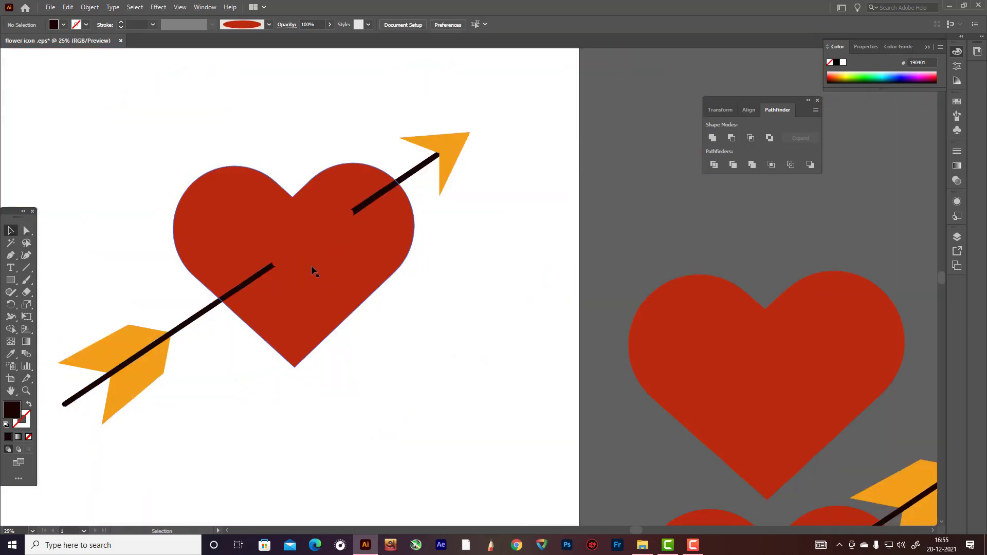
scroll(311, 267, up, 2)
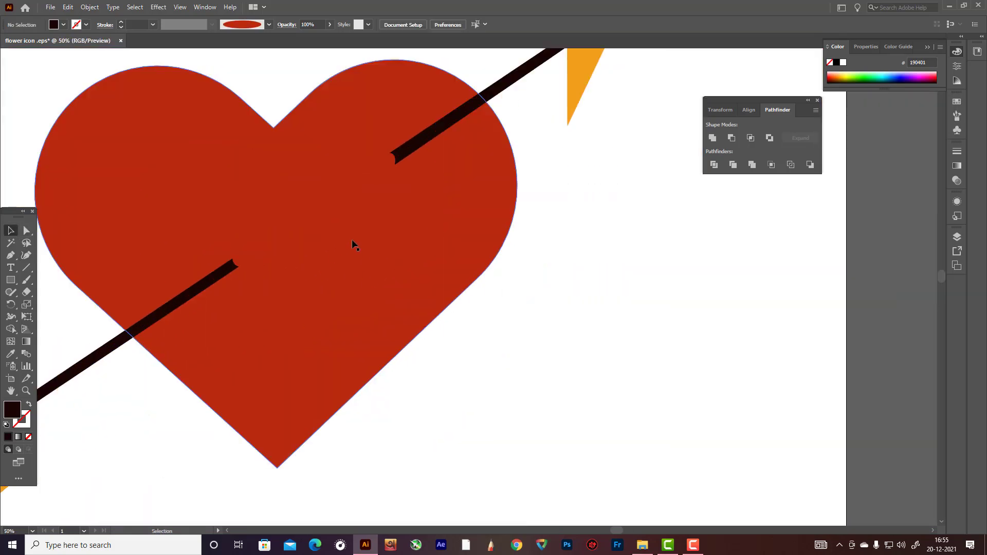
click(26, 280)
click(29, 404)
scroll(236, 353, down, 5)
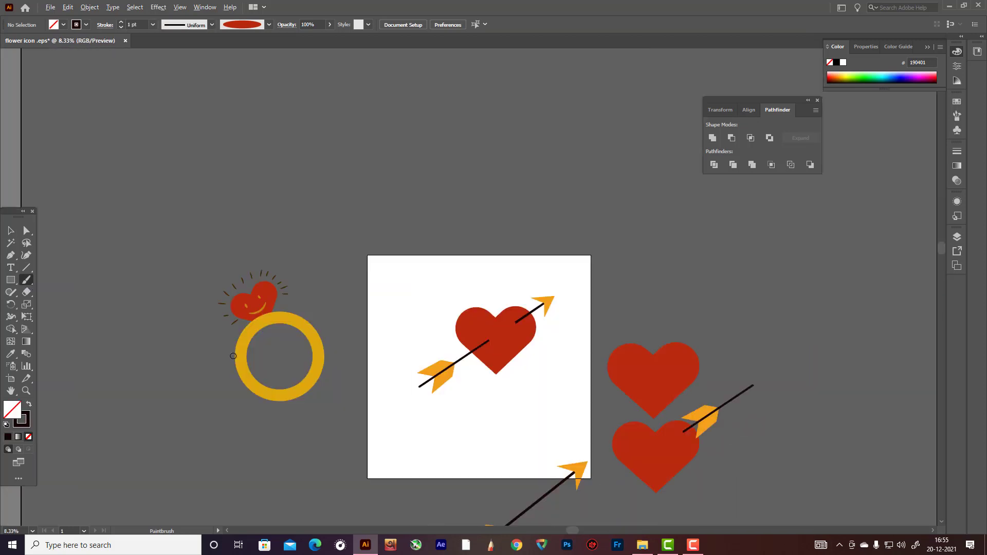
scroll(169, 352, up, 2)
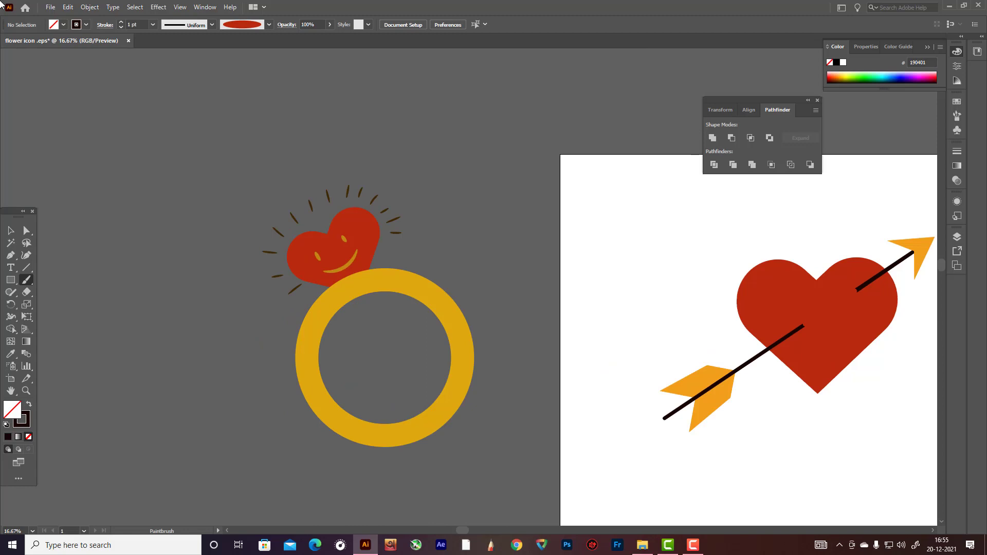
key(F5)
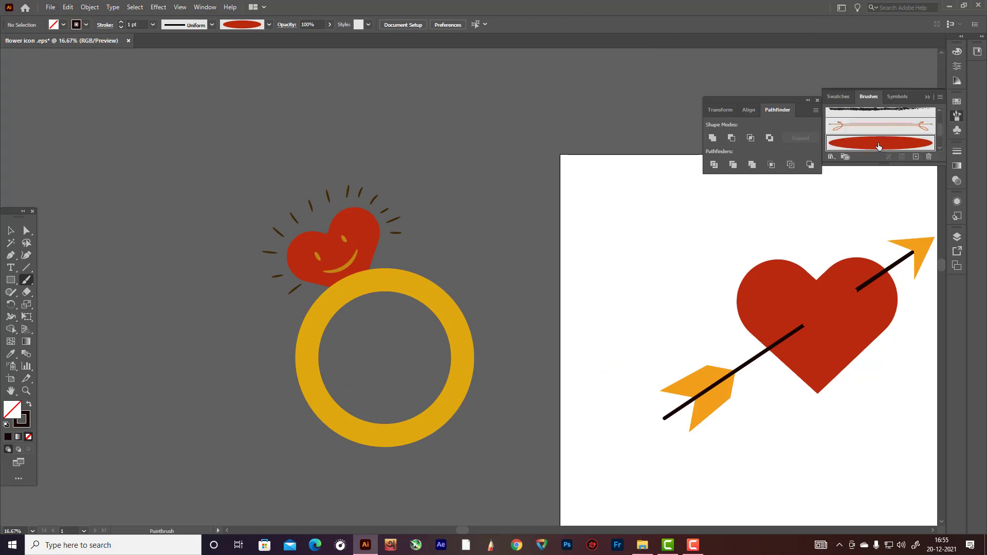
drag(458, 528, 525, 529)
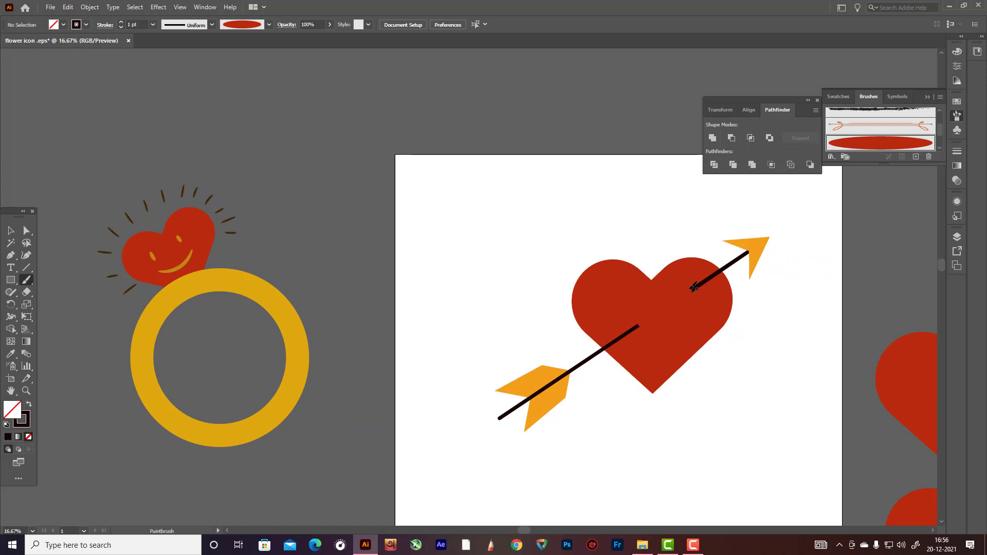
drag(694, 290, 693, 303)
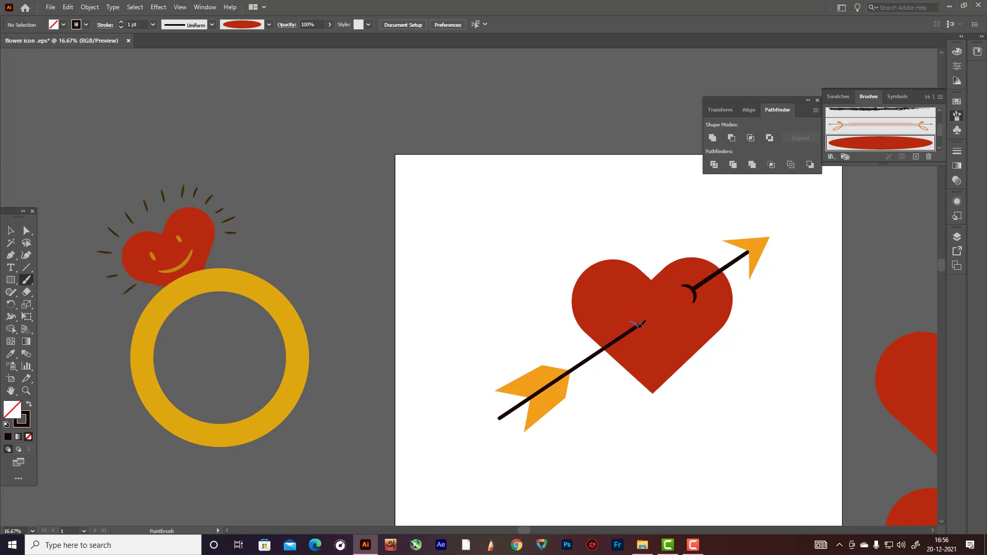
drag(640, 325, 639, 333)
Shift the red heart on the artboard slightly up and to the right behind the arrow
click(10, 231)
drag(689, 335, 693, 335)
click(775, 355)
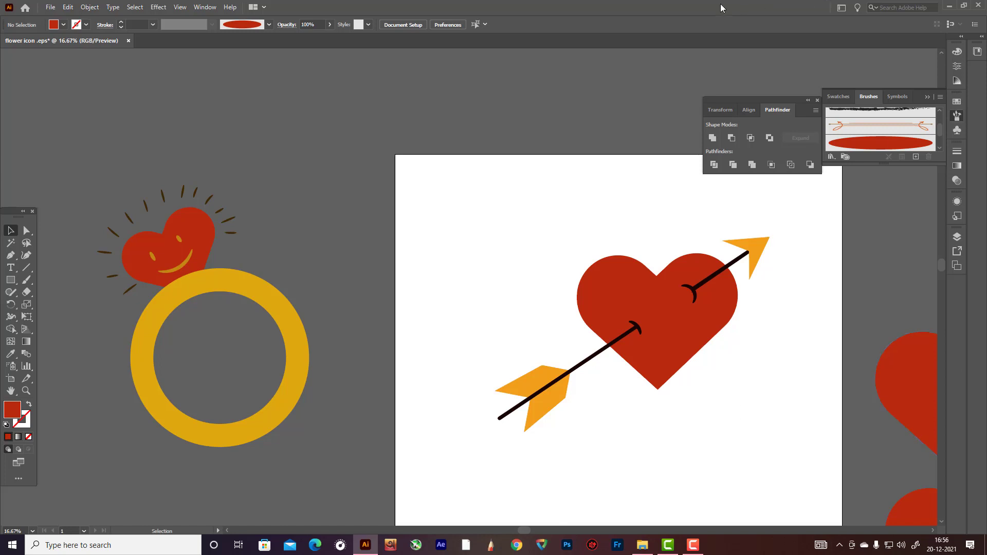
Paint two eyes and a smiling mouth on the heart with the Paintbrush, using stroke colour 110301
click(26, 280)
double_click(29, 418)
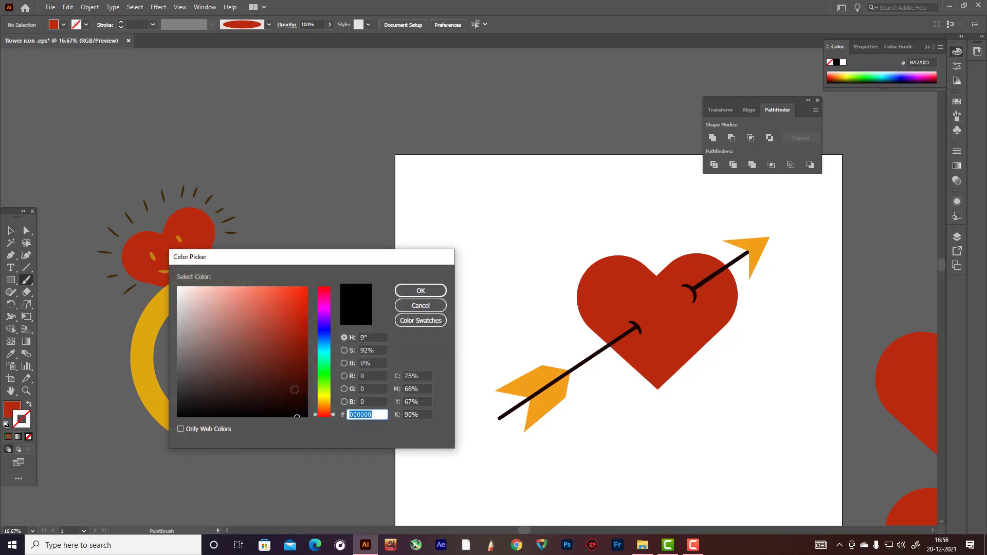
click(301, 408)
click(414, 292)
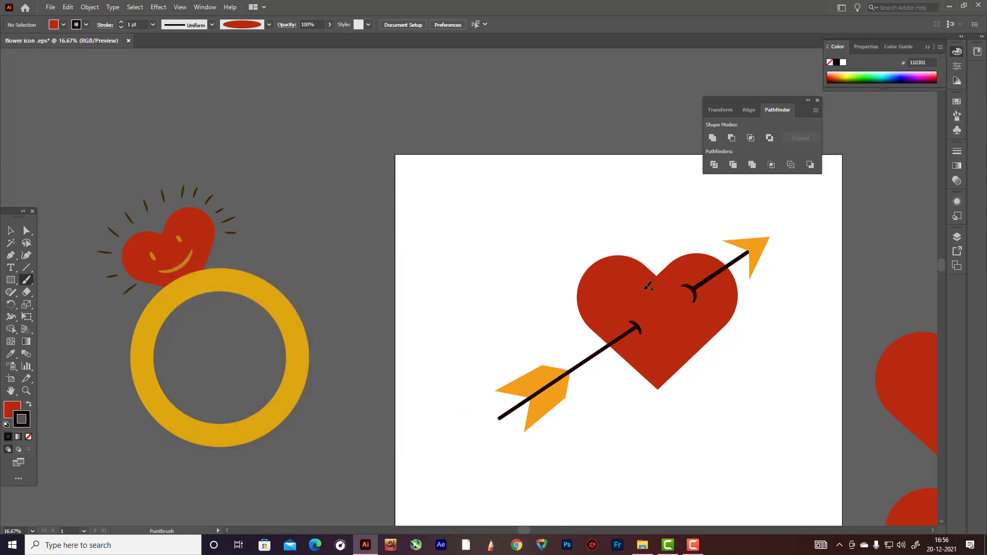
drag(671, 297, 670, 303)
drag(654, 323, 681, 318)
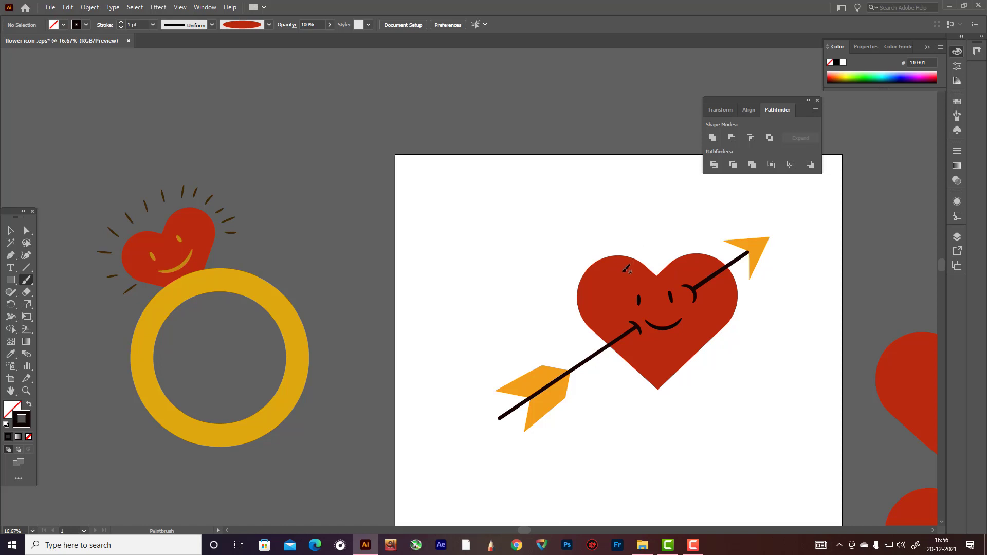
Paint a curved horn outline on each lobe of the heart and join the open ends of the left horn's path
mouse_move(624, 275)
mouse_down()
mouse_move(600, 248)
mouse_move(596, 221)
mouse_move(591, 263)
mouse_move(623, 274)
mouse_up()
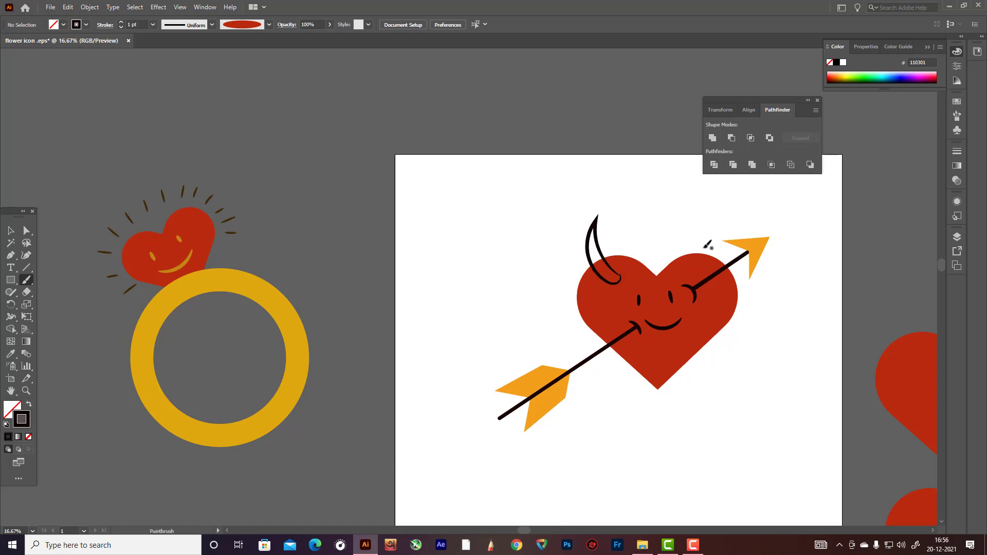
mouse_move(688, 268)
mouse_down()
mouse_move(708, 227)
mouse_move(707, 268)
mouse_move(689, 266)
mouse_up()
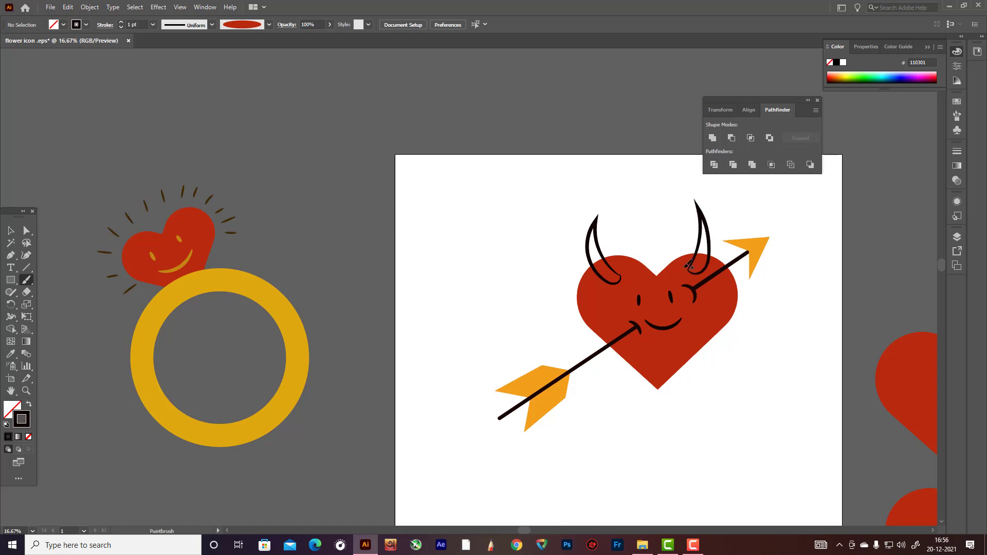
click(10, 231)
click(599, 252)
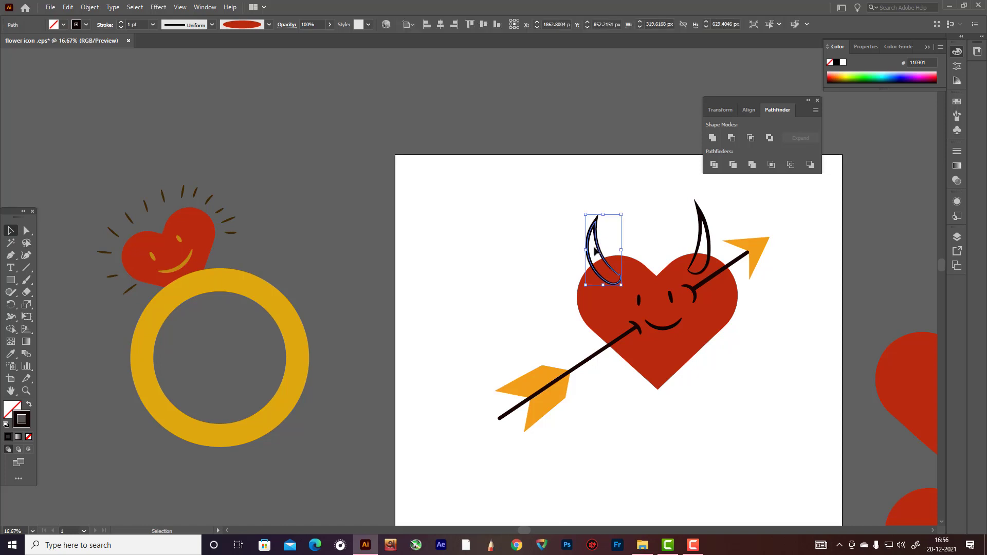
scroll(599, 257, up, 3)
right_click(594, 262)
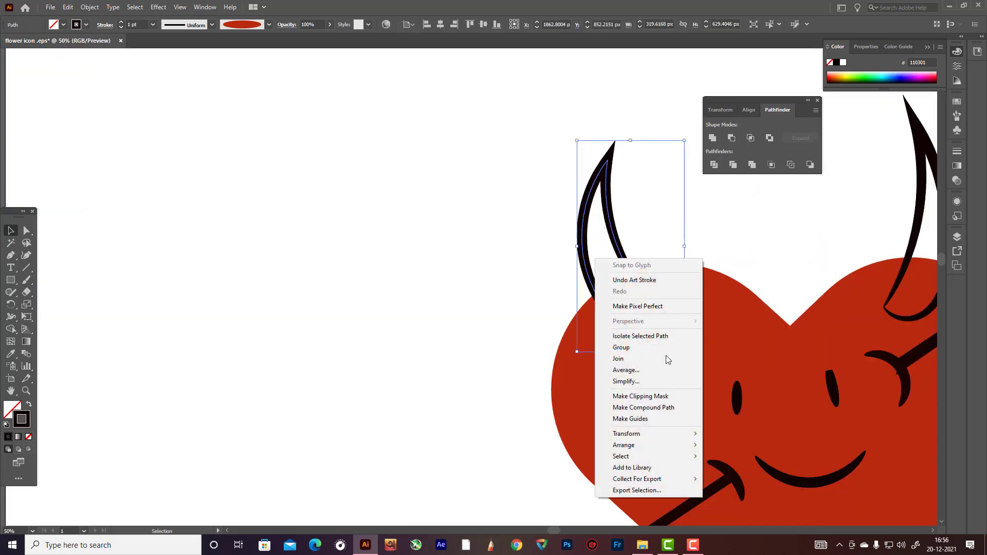
click(645, 361)
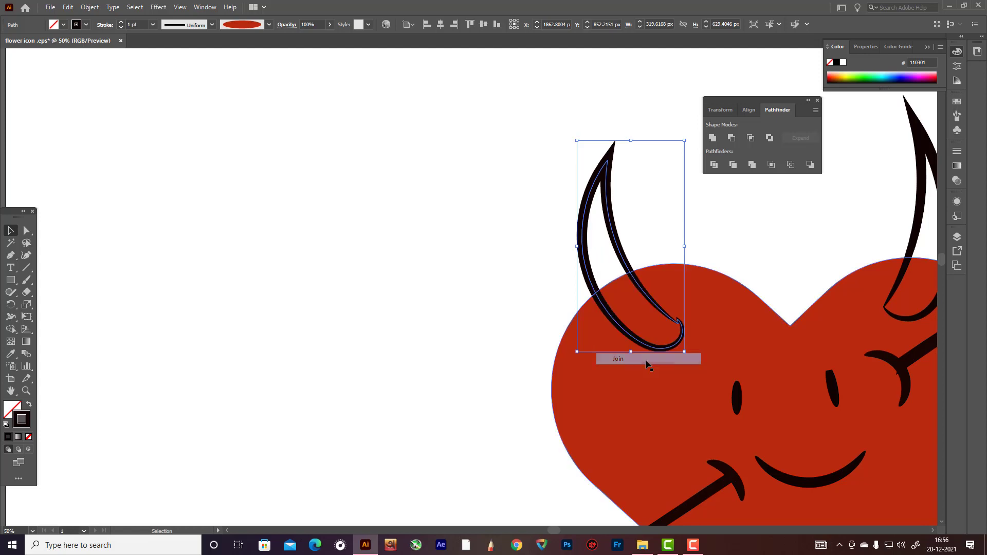
Delete the stray anchor point at the left horn's base where the outline forms a small hook
scroll(768, 355, down, 3)
scroll(775, 363, up, 6)
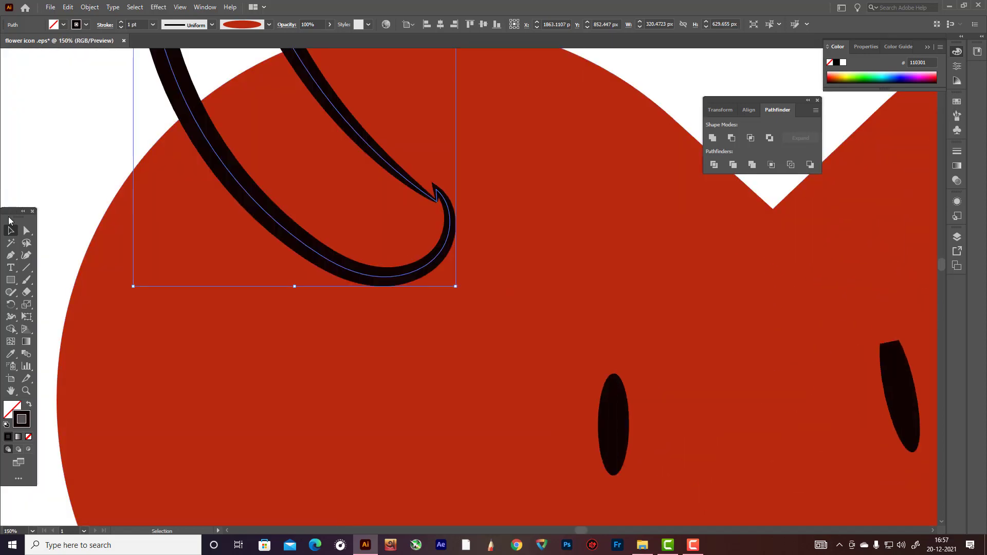
drag(15, 261, 52, 280)
click(436, 202)
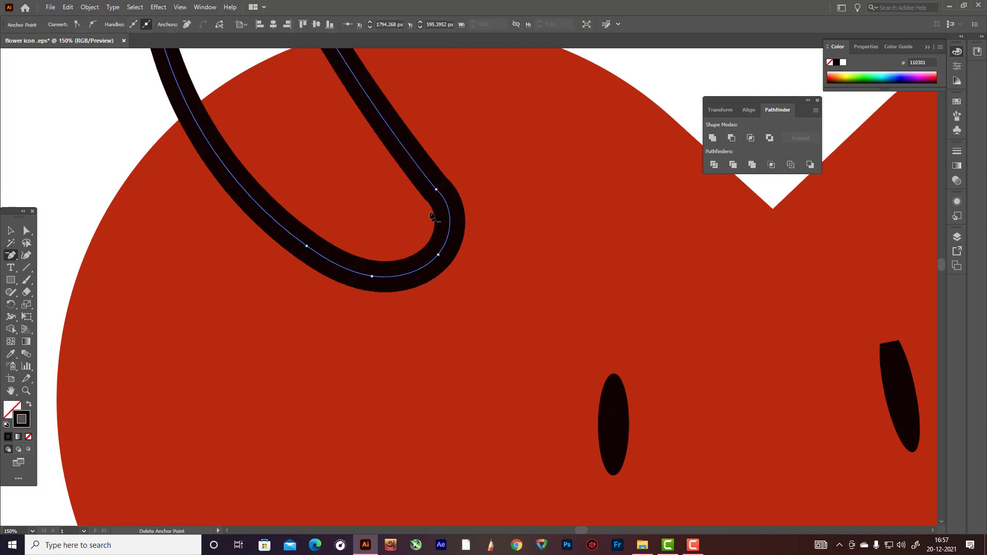
Bend the left horn's inner edge into a smooth curve with the Curvature tool
scroll(434, 206, down, 4)
click(11, 230)
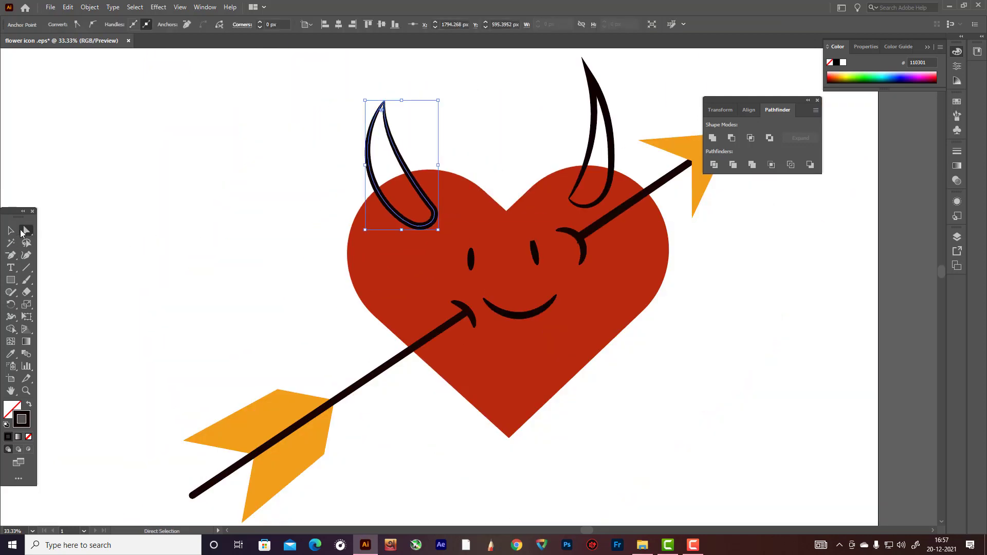
click(26, 230)
click(25, 255)
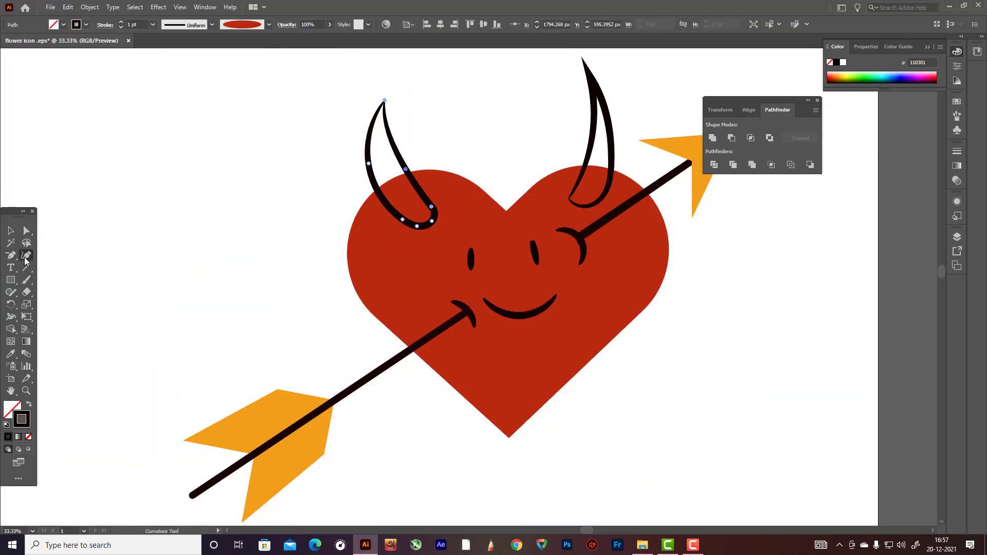
click(400, 175)
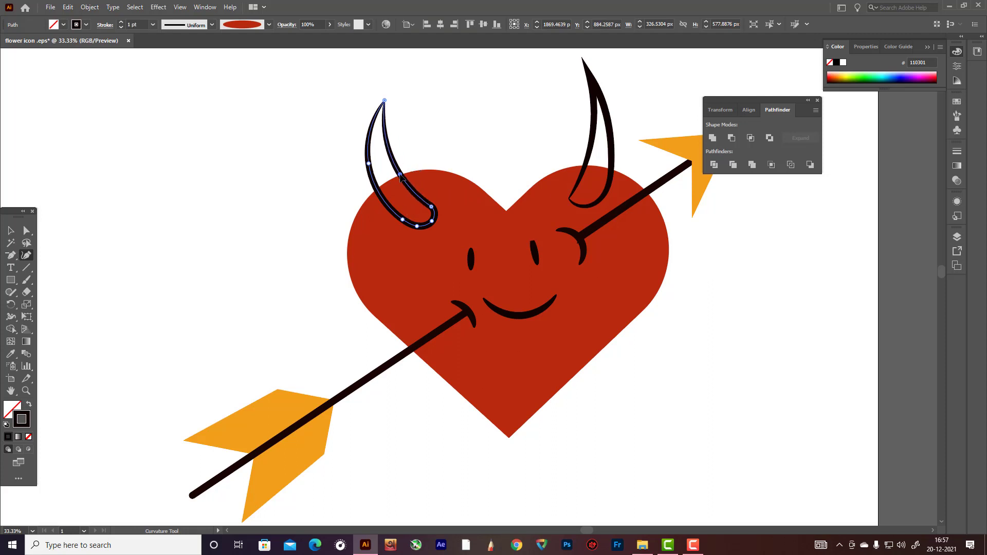
Delete the horn on the heart's right lobe
click(11, 230)
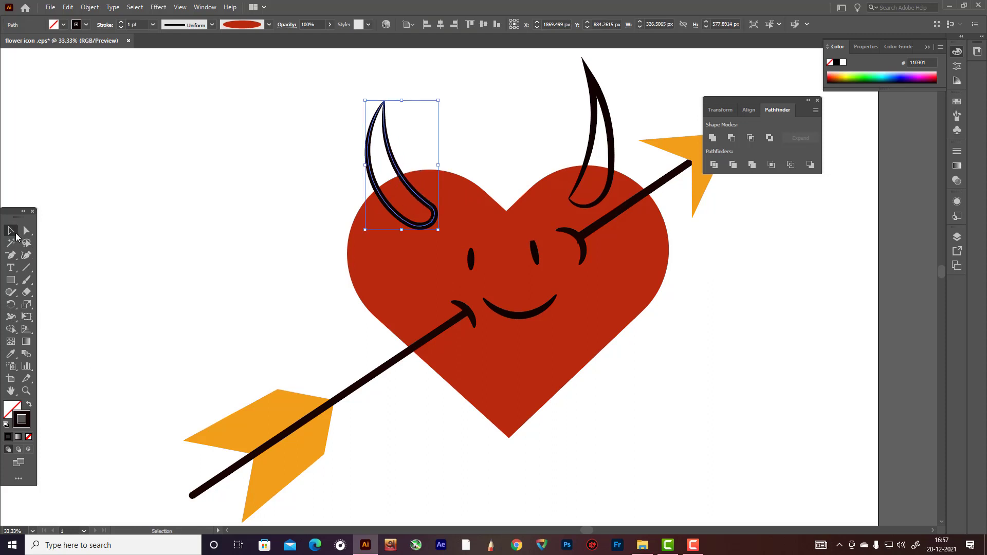
click(610, 145)
key(Delete)
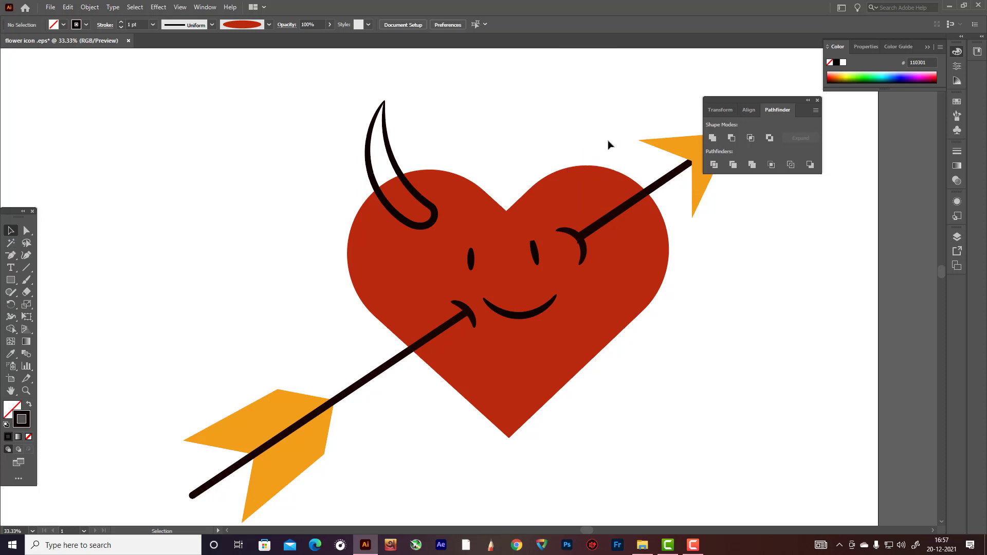
Round the remaining horn's tip with a corner radius of about 8 px and move the horn slightly up and to the left
click(27, 230)
drag(349, 101, 387, 114)
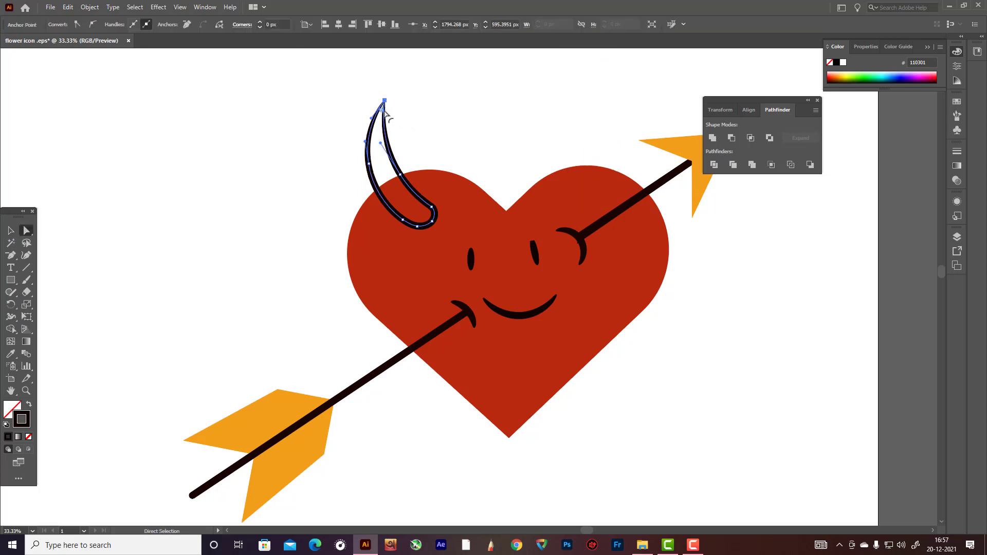
key(v)
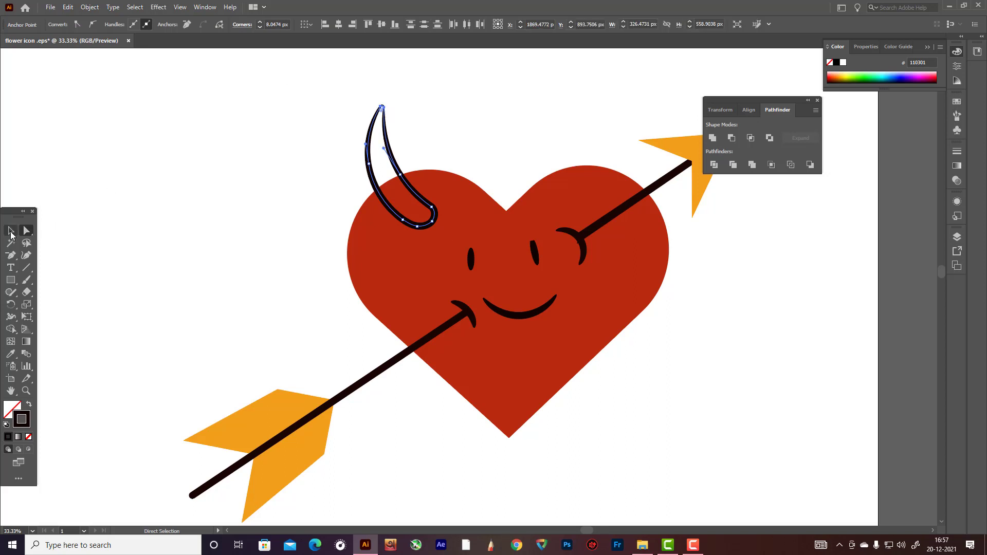
click(55, 223)
drag(401, 175, 394, 167)
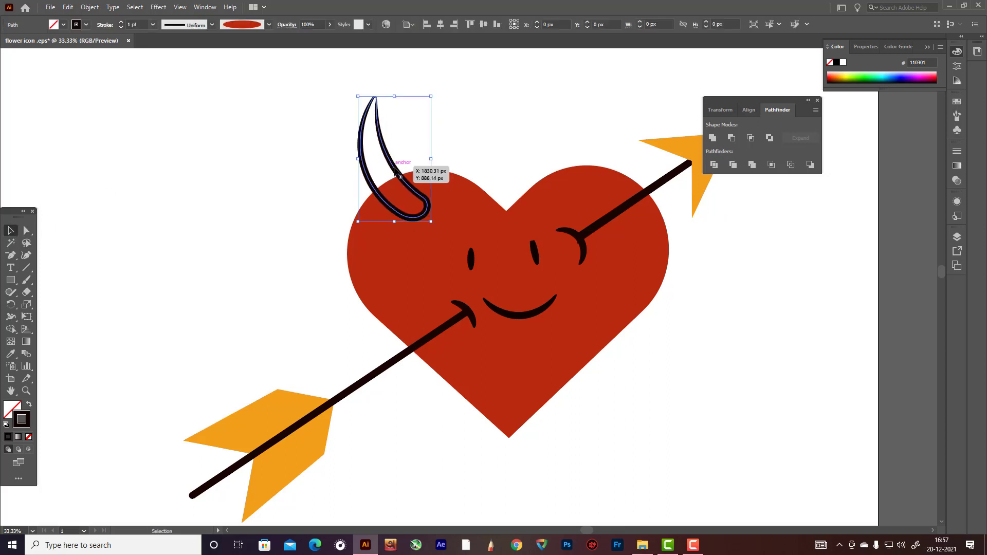
Fill the horn with brown 632A0A and remove its stroke
double_click(12, 412)
drag(327, 404, 335, 407)
click(295, 374)
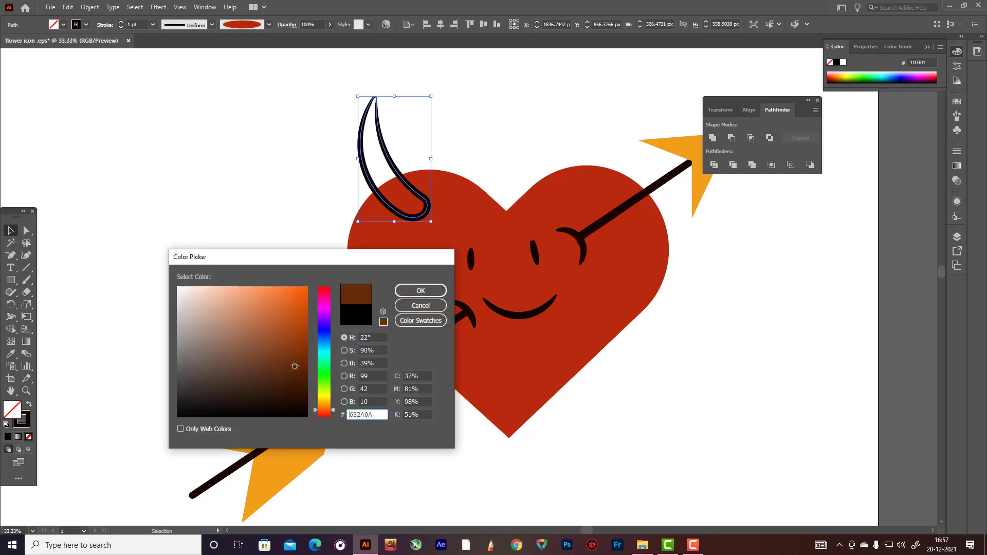
click(418, 290)
click(396, 170)
click(396, 170)
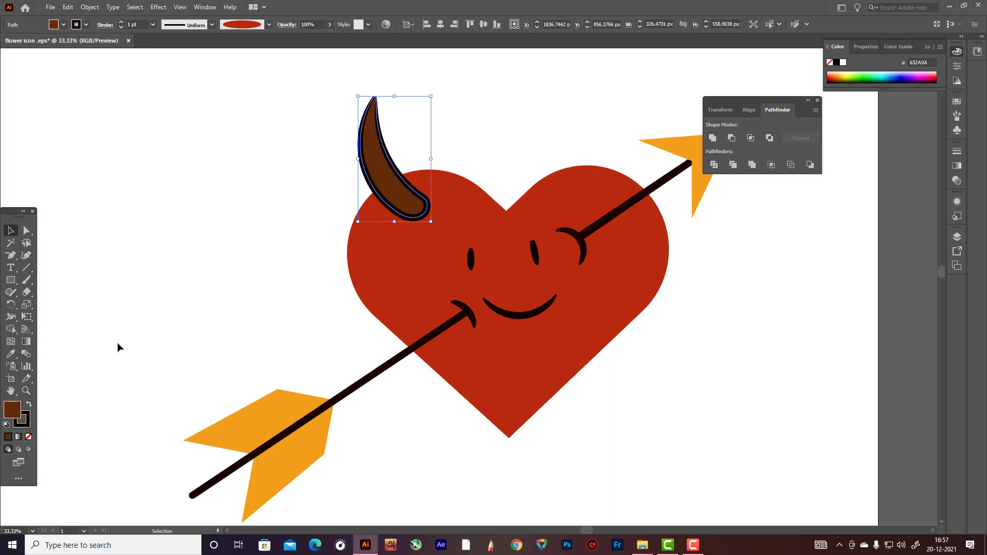
click(29, 436)
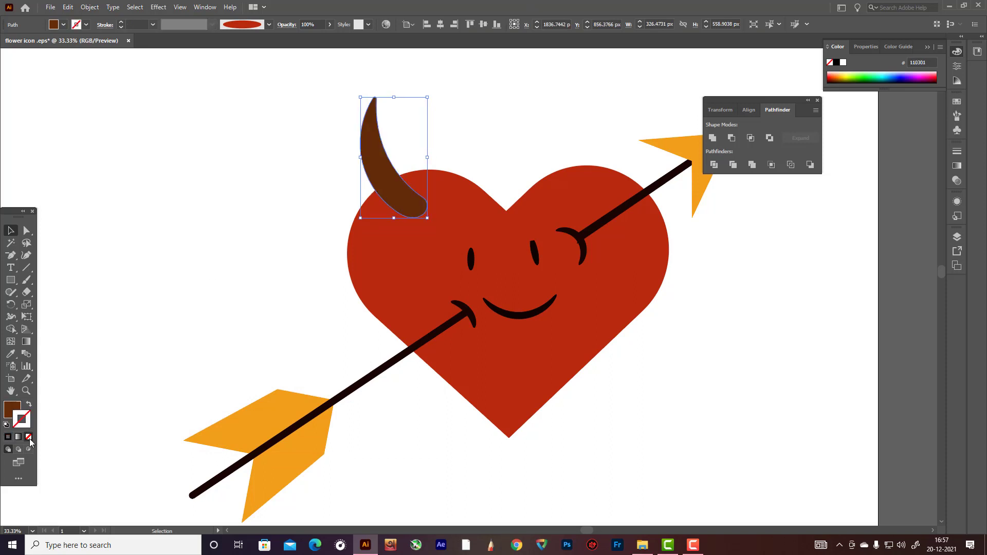
Select the brown horn and turn on Draw Inside mode for it
click(302, 271)
click(406, 204)
scroll(408, 205, up, 2)
scroll(536, 120, up, 3)
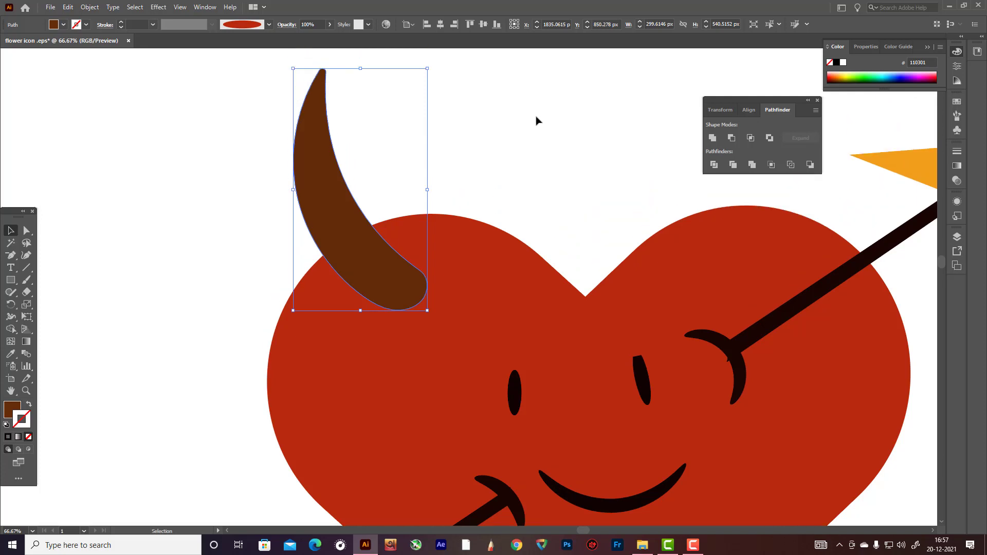
click(28, 449)
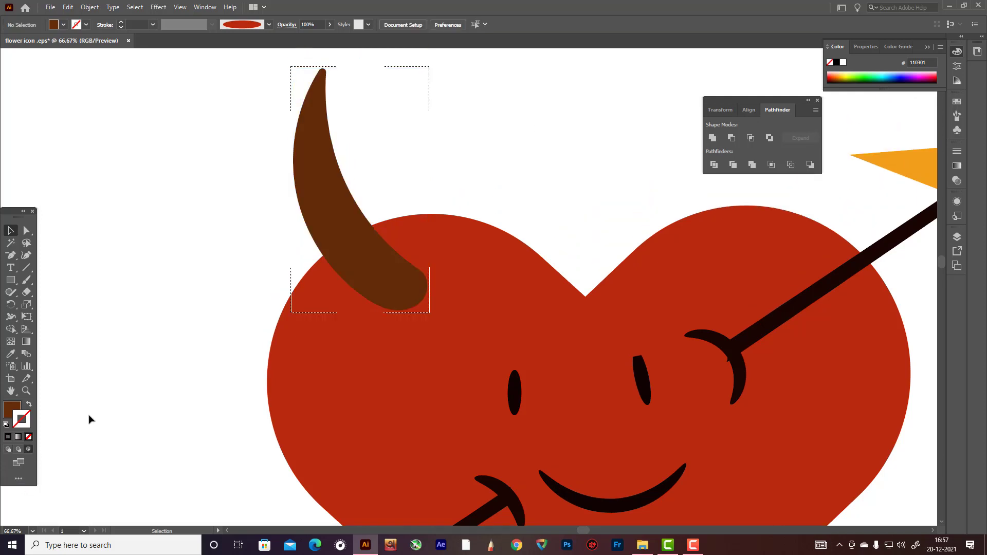
Paint a yellow band across the horn just below its tip with the Paintbrush, using stroke colour EAB021
click(27, 279)
double_click(28, 428)
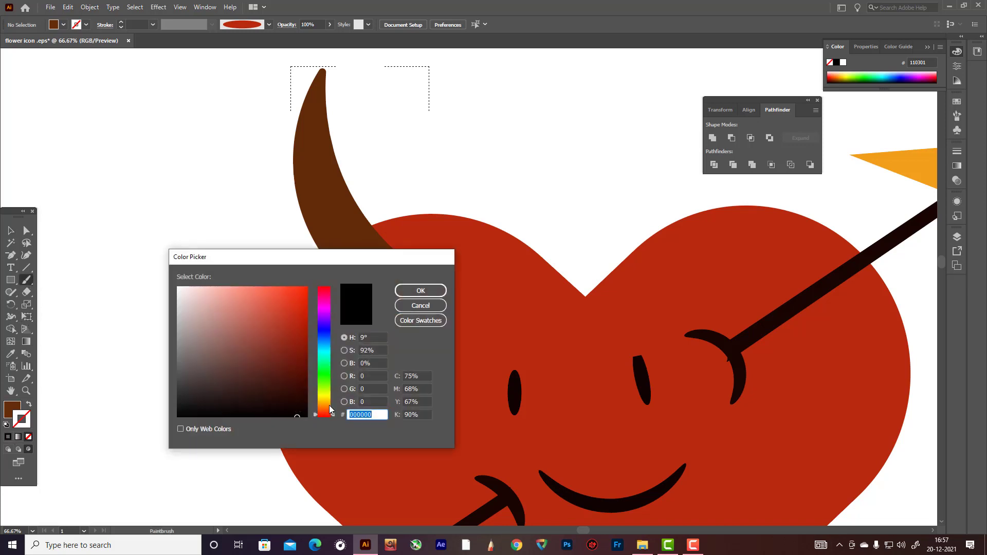
drag(330, 408, 332, 400)
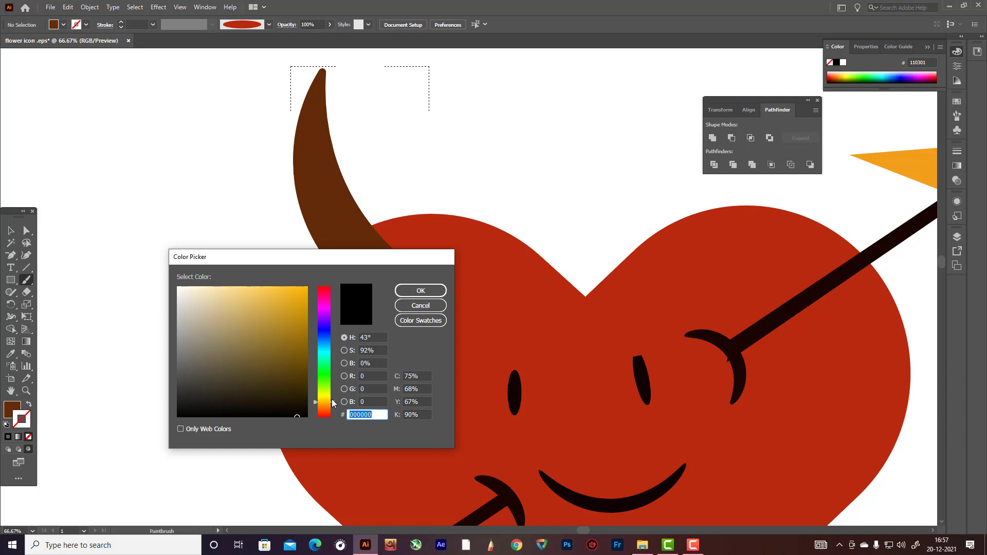
click(290, 296)
click(430, 292)
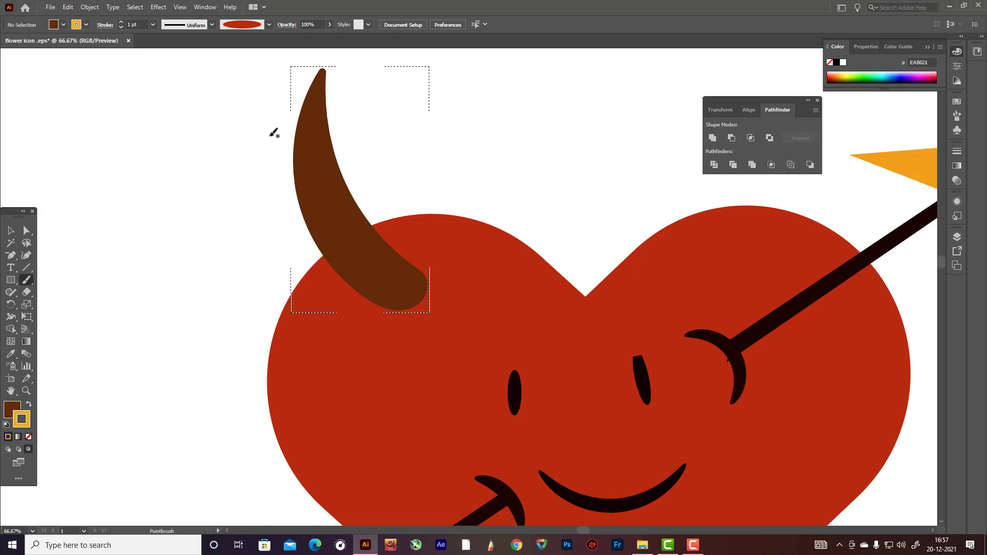
drag(272, 82, 354, 100)
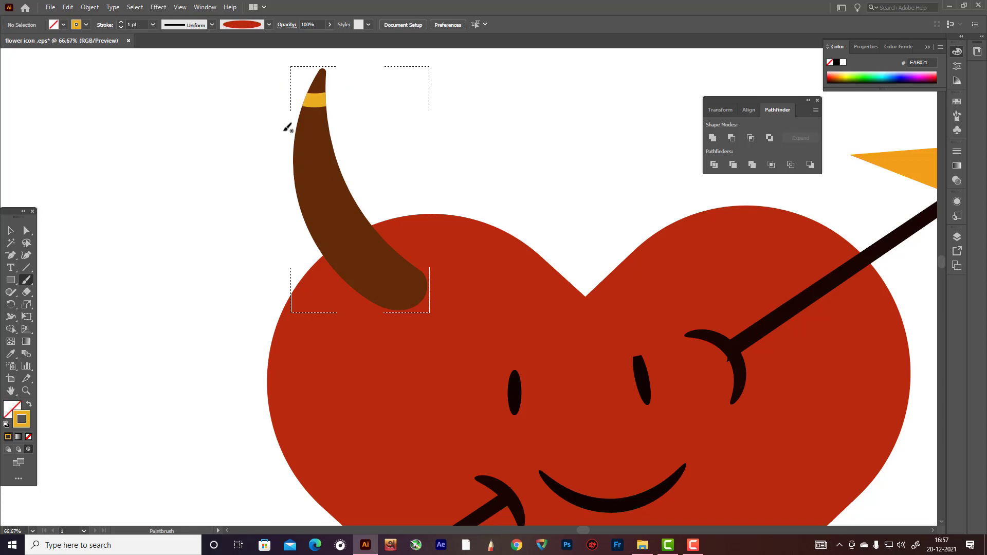
Paint six more yellow bands across the brown horn, spaced from below the first band down to its base
drag(285, 132, 343, 133)
drag(280, 166, 374, 147)
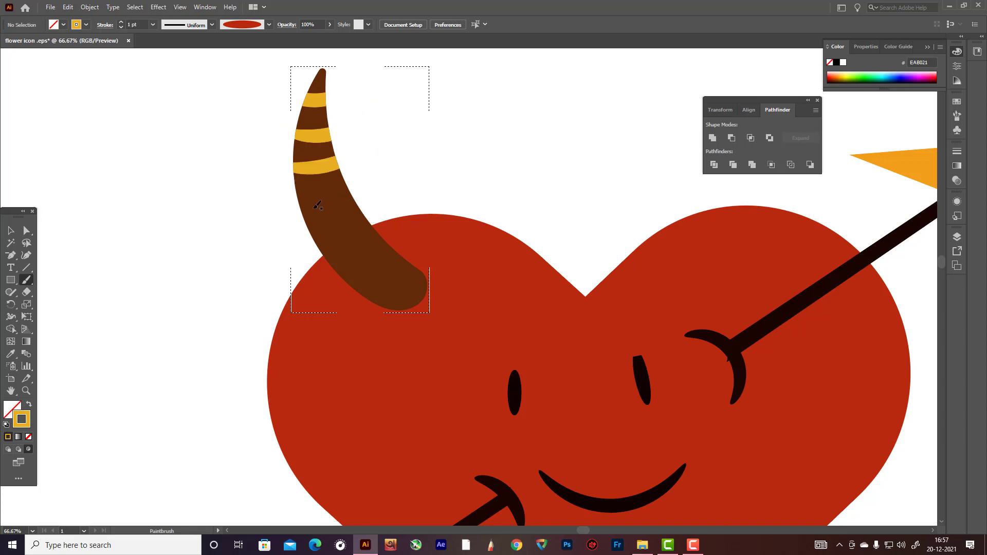
drag(300, 206, 392, 152)
drag(314, 245, 400, 172)
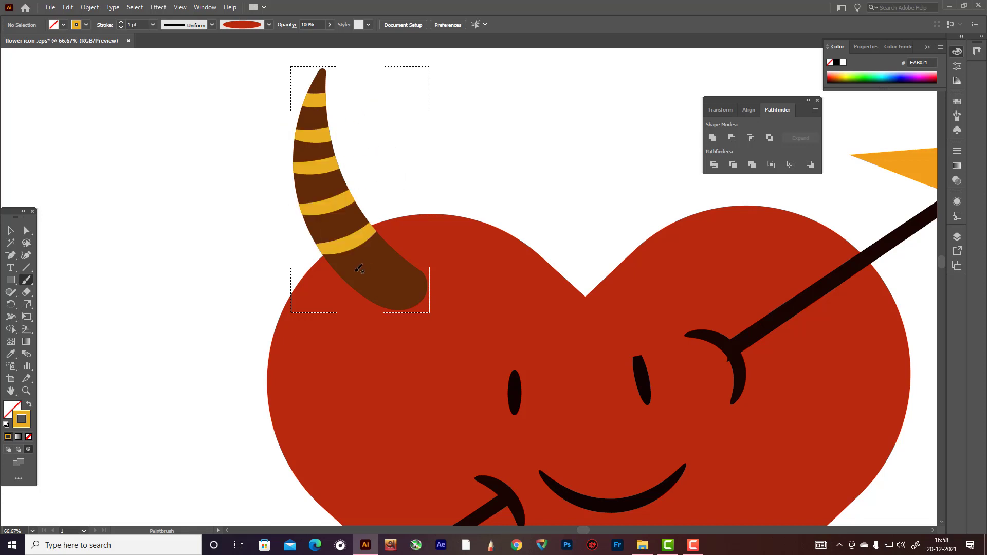
drag(384, 261, 407, 213)
drag(359, 306, 432, 195)
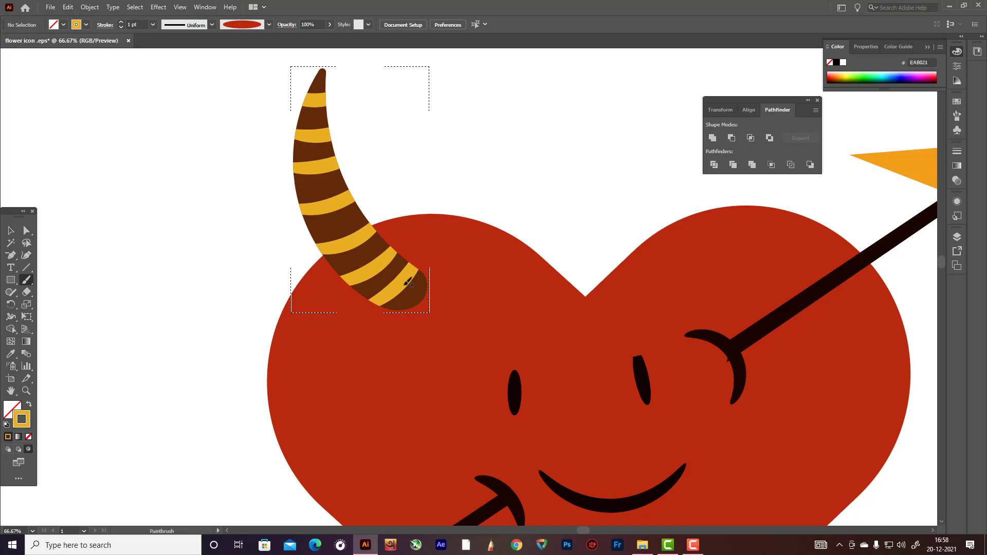
Paint yellow spots between the bands along both edges of the horn, and return to normal drawing mode
drag(355, 216, 362, 215)
drag(303, 232, 317, 232)
drag(337, 181, 349, 169)
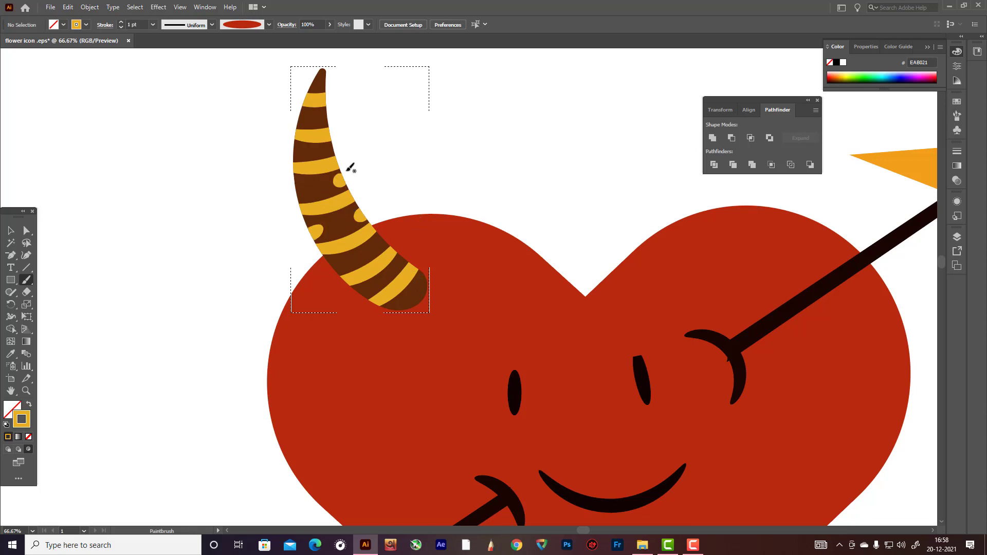
drag(292, 188, 308, 190)
mouse_move(329, 150)
mouse_down()
mouse_move(342, 141)
mouse_move(297, 151)
mouse_up()
mouse_move(334, 124)
mouse_down()
mouse_move(352, 146)
mouse_move(305, 118)
mouse_up()
mouse_move(392, 242)
mouse_down()
mouse_move(331, 272)
mouse_move(353, 253)
mouse_move(400, 268)
mouse_up()
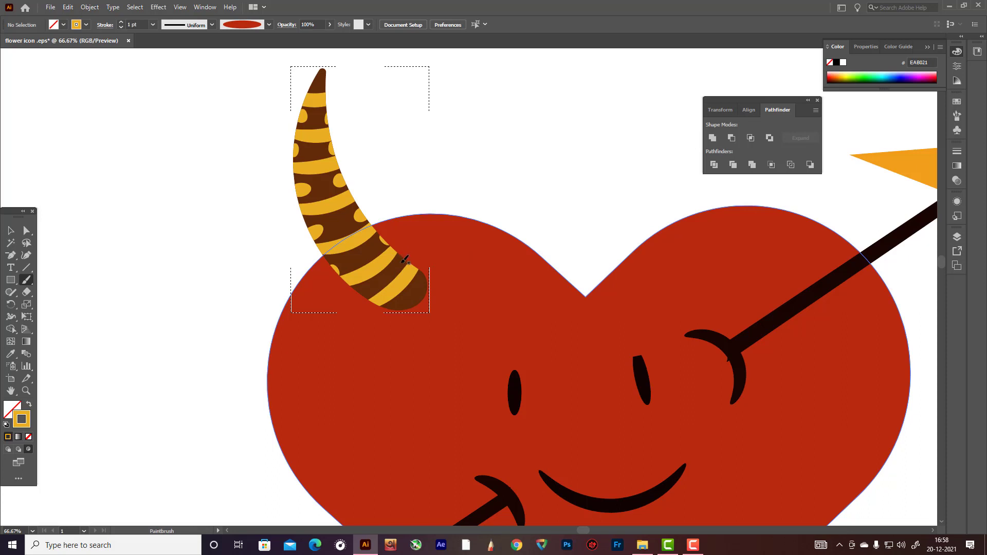
click(357, 291)
click(401, 305)
click(11, 231)
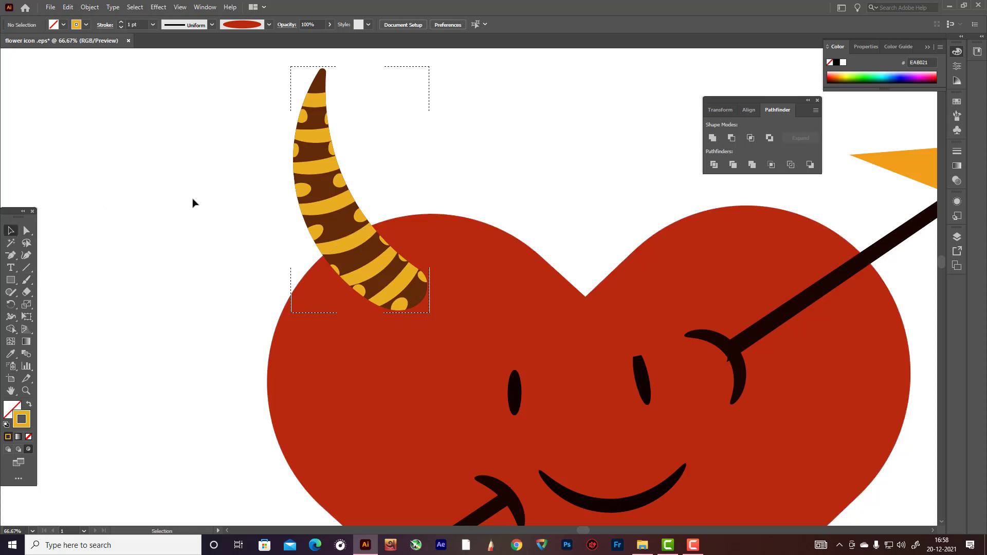
key(shift+d)
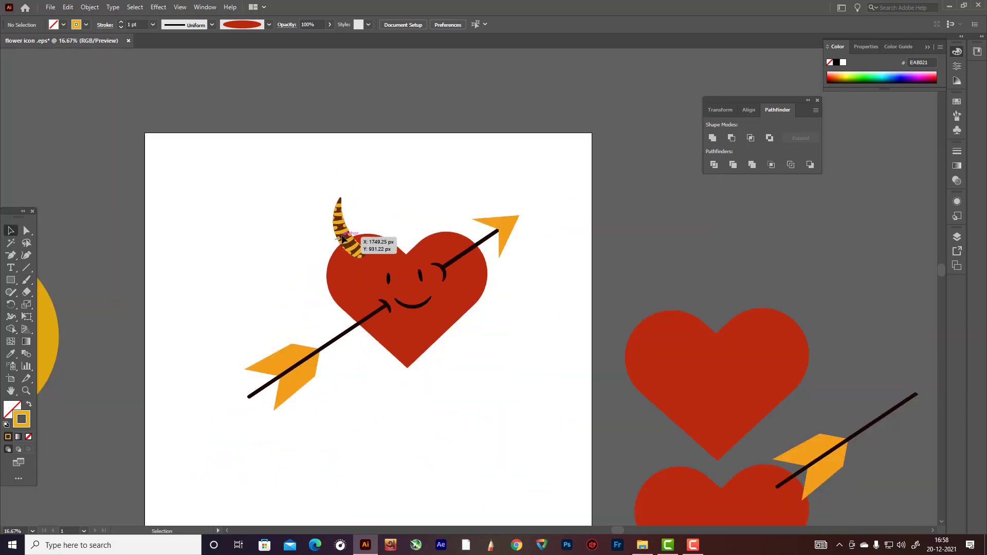
Duplicate the striped horn above the heart's other lobe and reflect the copy to face the opposite way
click(347, 244)
key(v)
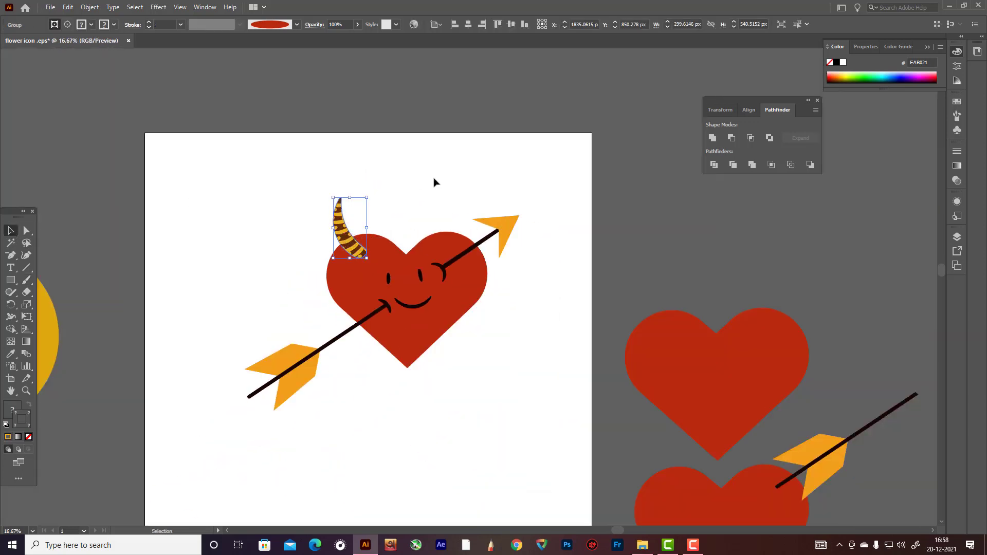
alt+drag(353, 228, 452, 173)
right_click(447, 174)
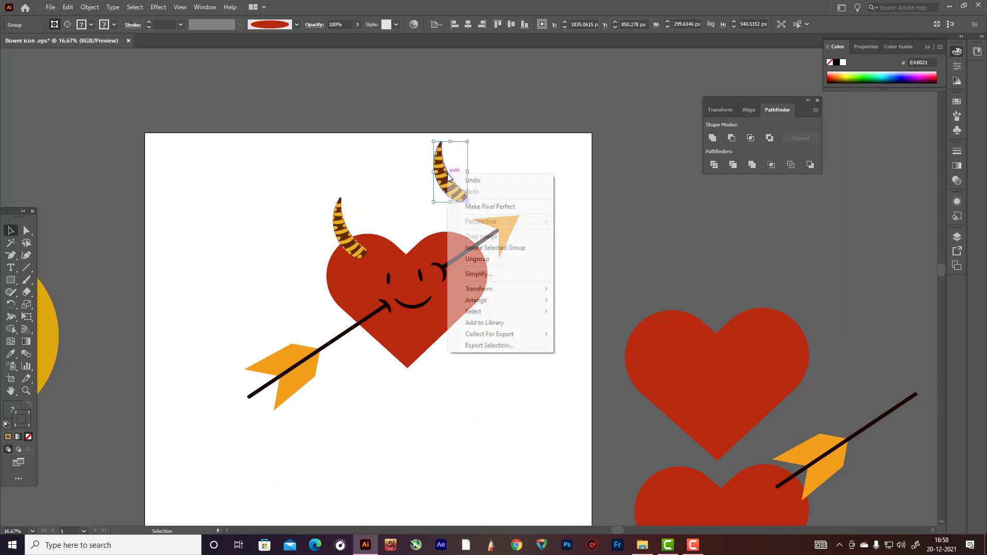
mouse_move(514, 288)
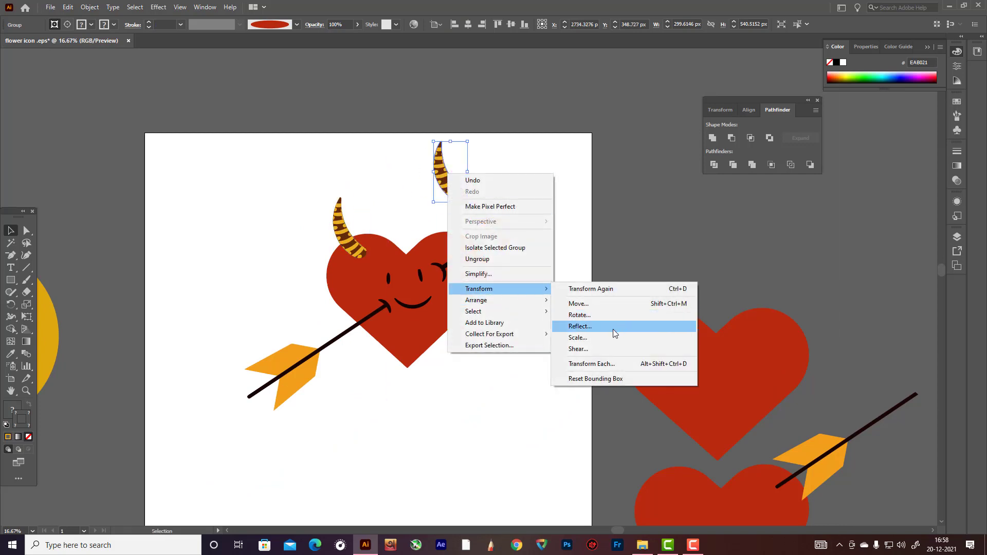
click(612, 329)
click(630, 330)
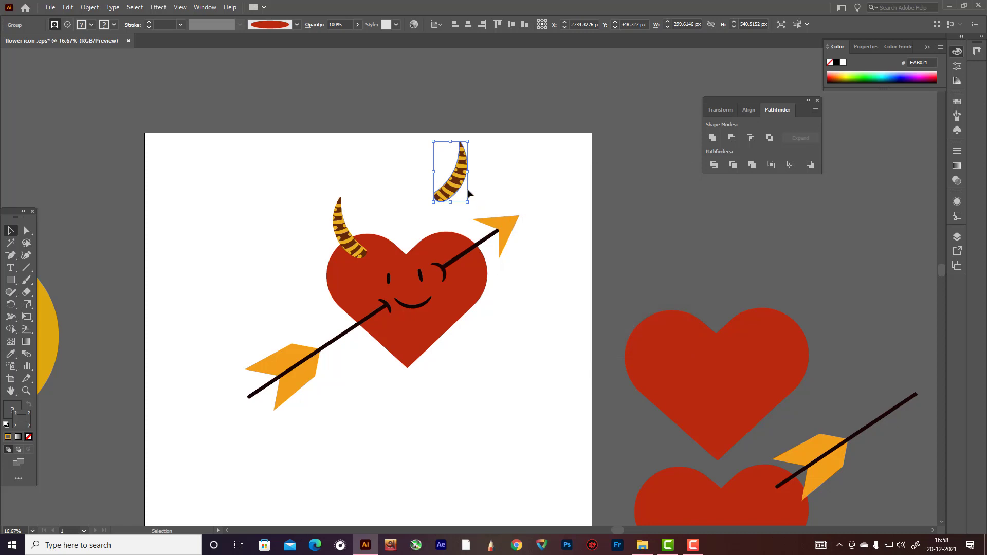
Place the mirrored horn on the heart's free lobe and move the original horn up slightly to match its height
drag(454, 193, 464, 225)
click(515, 190)
drag(348, 250, 348, 242)
click(543, 296)
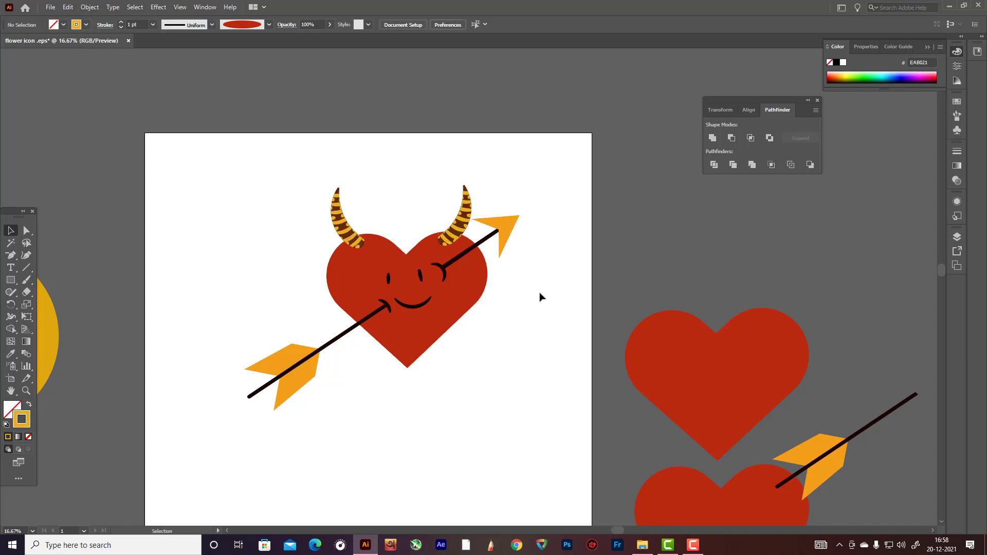
Paint short curves around the bases of both horns with the Paintbrush, using stroke colour 161002
click(27, 280)
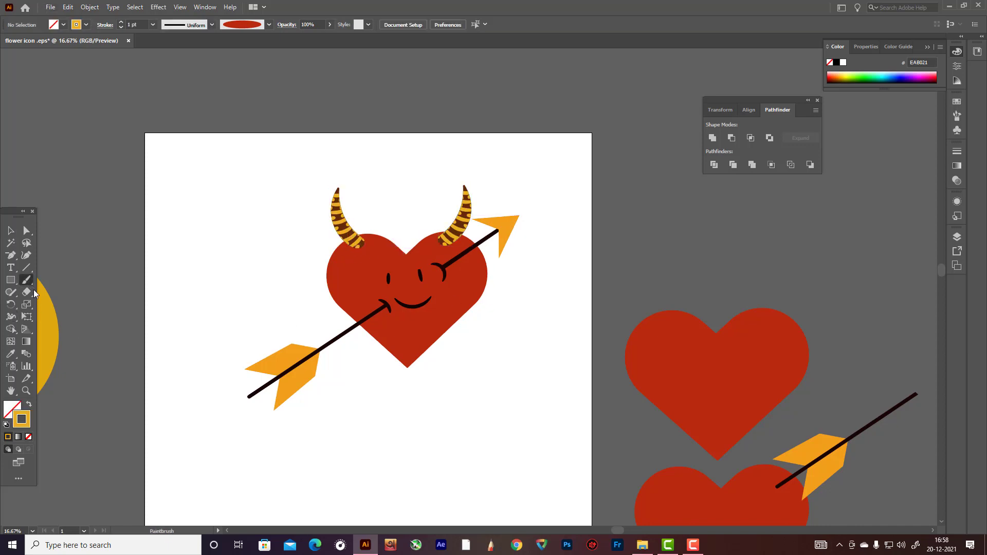
double_click(28, 414)
text(161002)
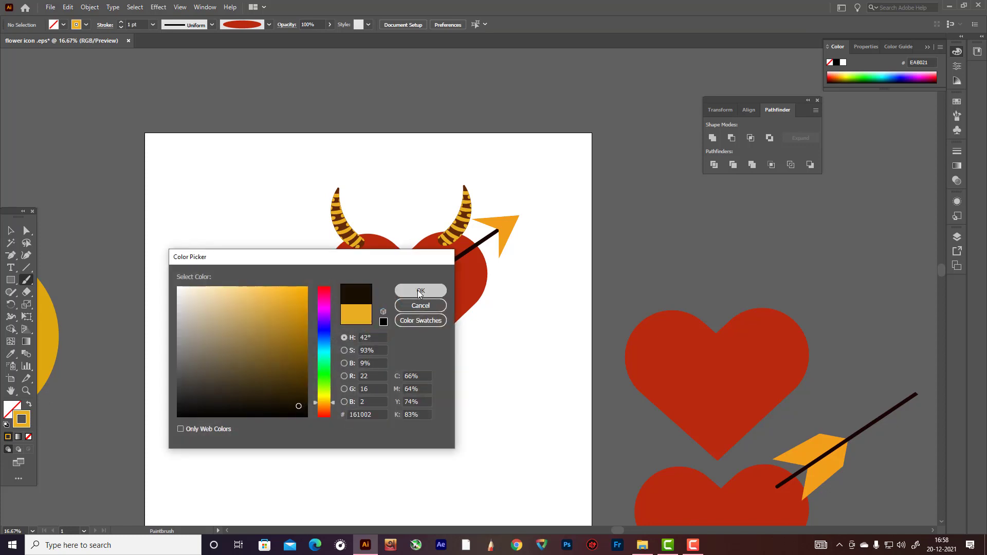
click(419, 291)
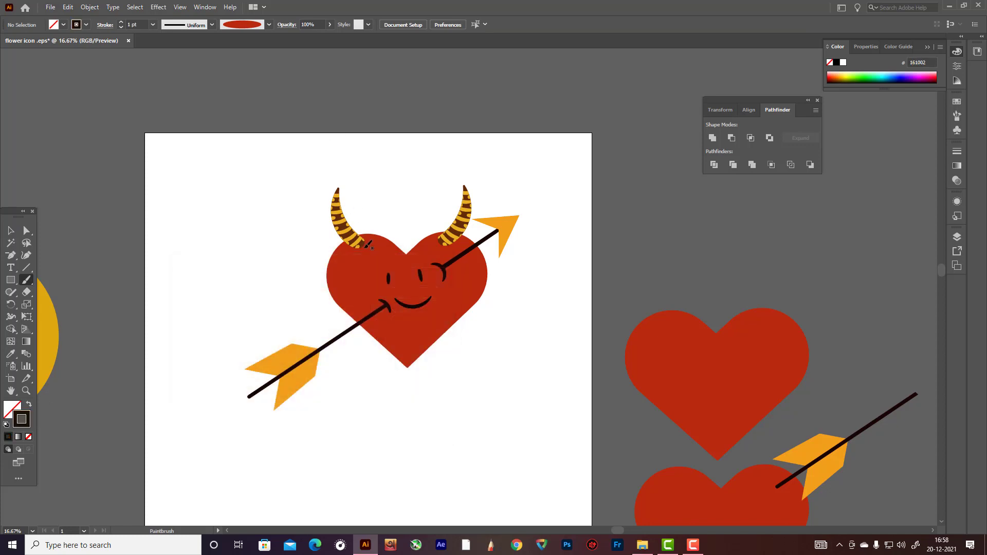
drag(369, 239, 367, 237)
drag(437, 242, 449, 246)
drag(442, 248, 446, 250)
Paint curved highlights with a small dot below each along both side edges of the heart, using stroke colour F9F9F9
double_click(30, 418)
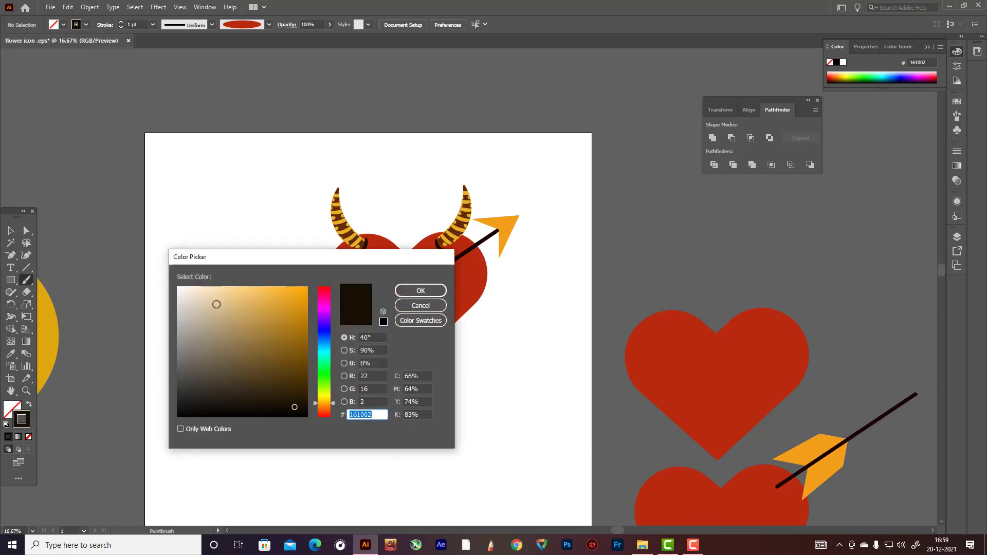
click(178, 289)
click(416, 291)
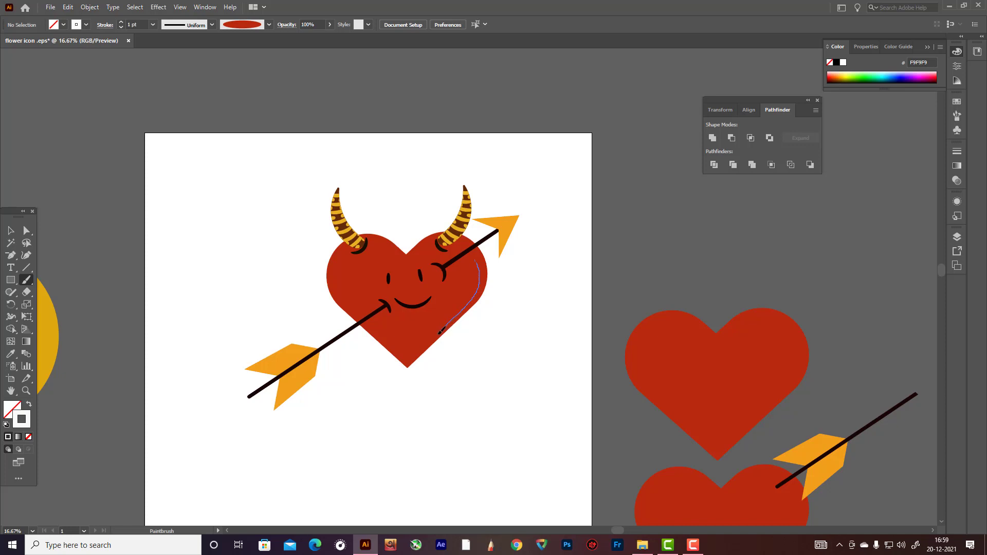
drag(440, 331, 433, 338)
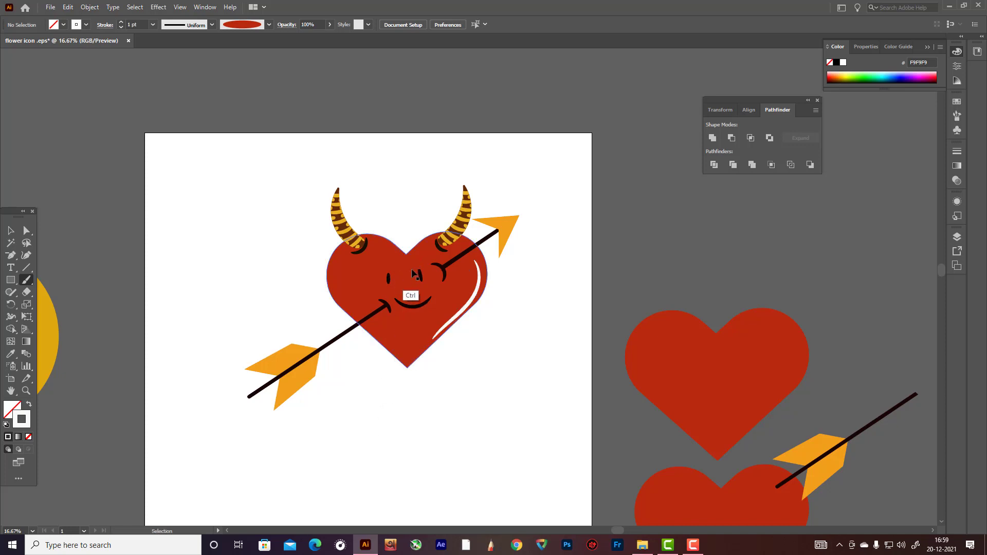
key(ctrl+z)
drag(478, 288, 483, 293)
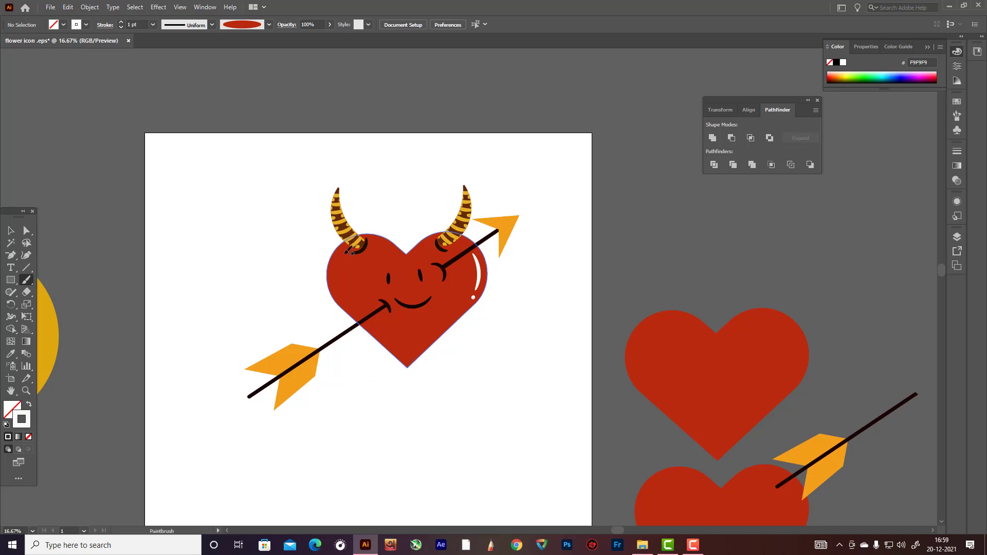
drag(340, 295, 345, 303)
mouse_move(487, 221)
mouse_down()
mouse_move(508, 221)
mouse_move(506, 238)
mouse_move(509, 227)
mouse_up()
key(ctrl+z)
key(ctrl+z)
Set the stroke to 0.25 pt and paint fine off-white lines on the arrowhead and across both halves of the fletching
click(153, 24)
click(161, 36)
mouse_move(502, 220)
mouse_down()
mouse_move(534, 212)
mouse_move(504, 245)
mouse_up()
drag(286, 386, 284, 389)
mouse_move(292, 376)
mouse_down()
mouse_move(289, 385)
mouse_move(309, 368)
mouse_move(276, 373)
mouse_move(296, 361)
mouse_up()
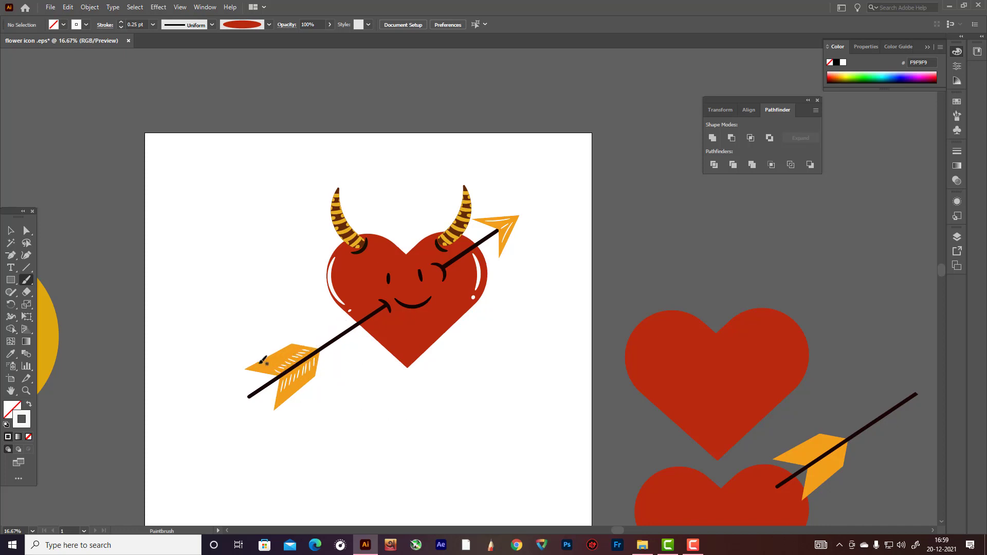
drag(256, 367, 301, 346)
drag(284, 395, 282, 400)
Delete the two spare hearts and the spare arrows lying beside and below the artboard
scroll(465, 365, down, 2)
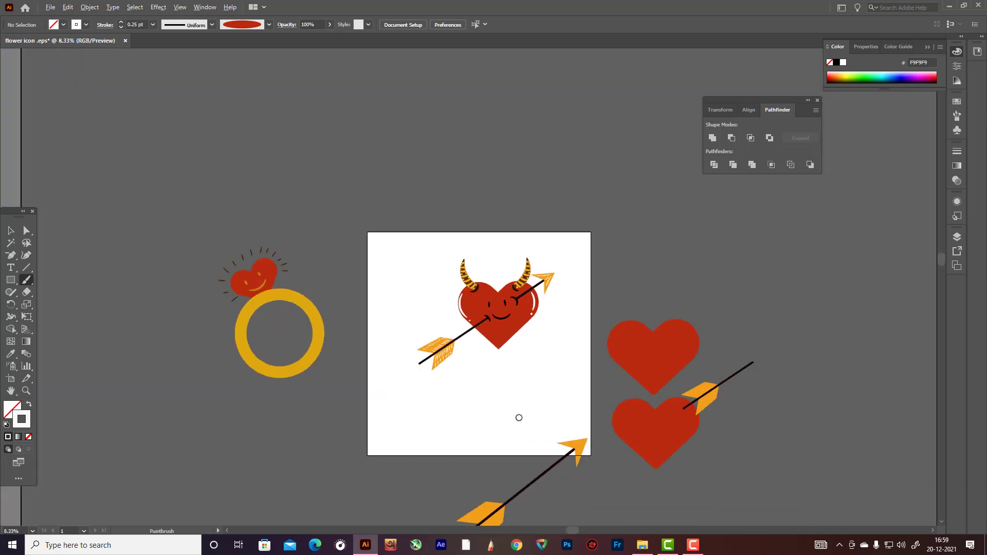
scroll(521, 417, up, 1)
scroll(520, 417, down, 5)
scroll(515, 451, up, 1)
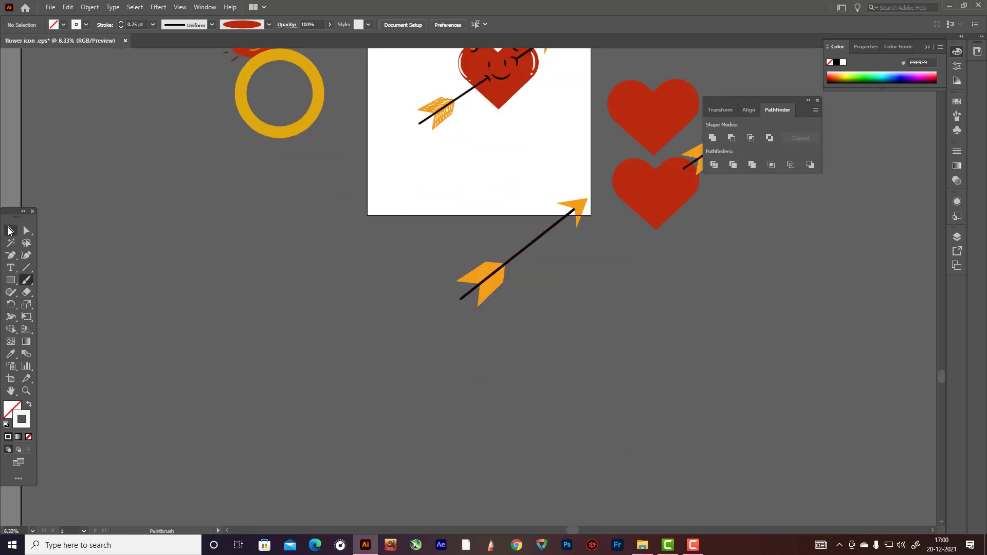
click(11, 231)
scroll(468, 354, up, 1)
click(618, 174)
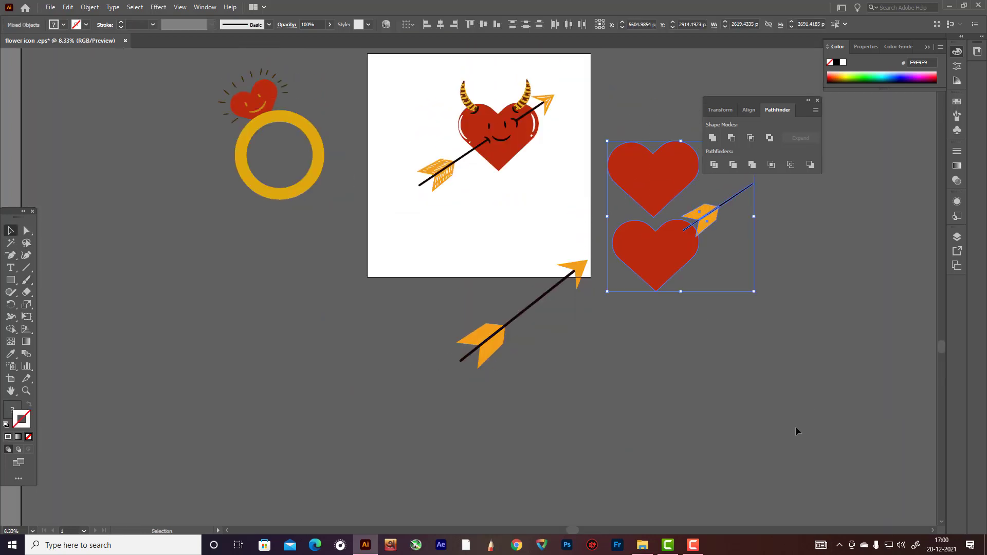
key(Delete)
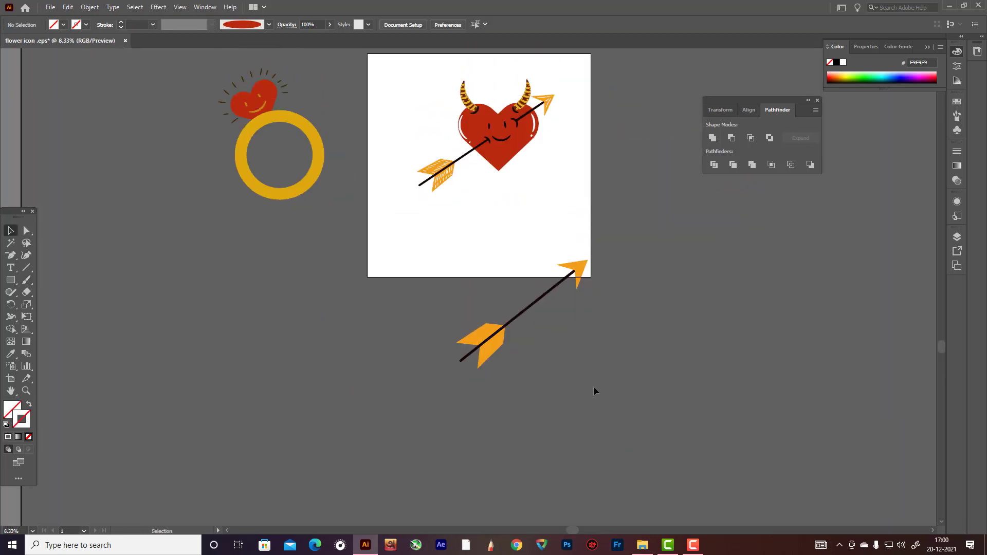
drag(417, 230, 739, 437)
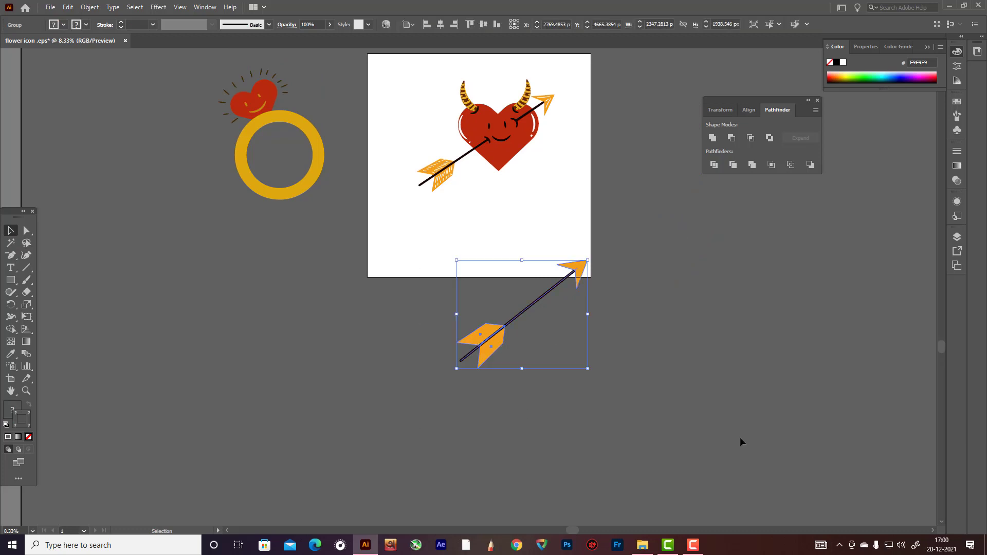
key(Delete)
Group the horned heart with its arrow, scale it down and place it in the artboard's upper right corner
scroll(699, 440, up, 2)
drag(398, 139, 580, 272)
key(ctrl+g)
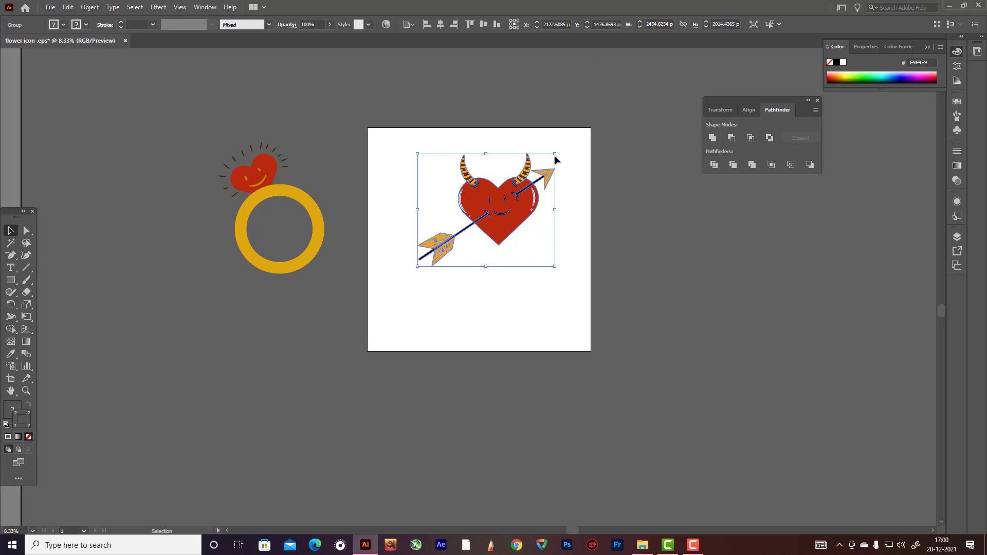
mouse_move(557, 153)
mouse_down()
mouse_move(544, 188)
mouse_move(561, 157)
mouse_move(550, 160)
mouse_up()
Scale down the ring icon and place it in the artboard's upper left area, opposite the horned heart
click(200, 206)
drag(200, 210, 455, 377)
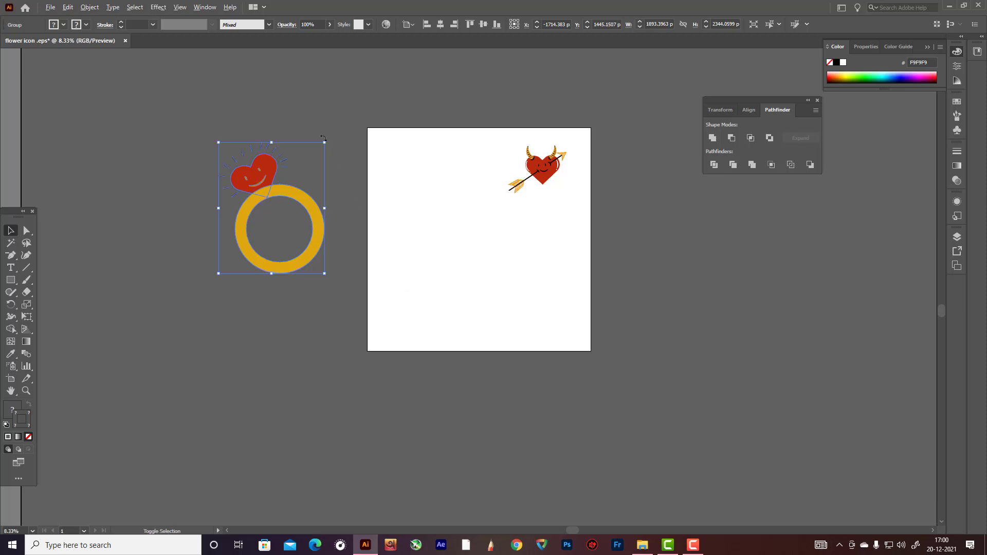
drag(323, 139, 445, 166)
click(524, 245)
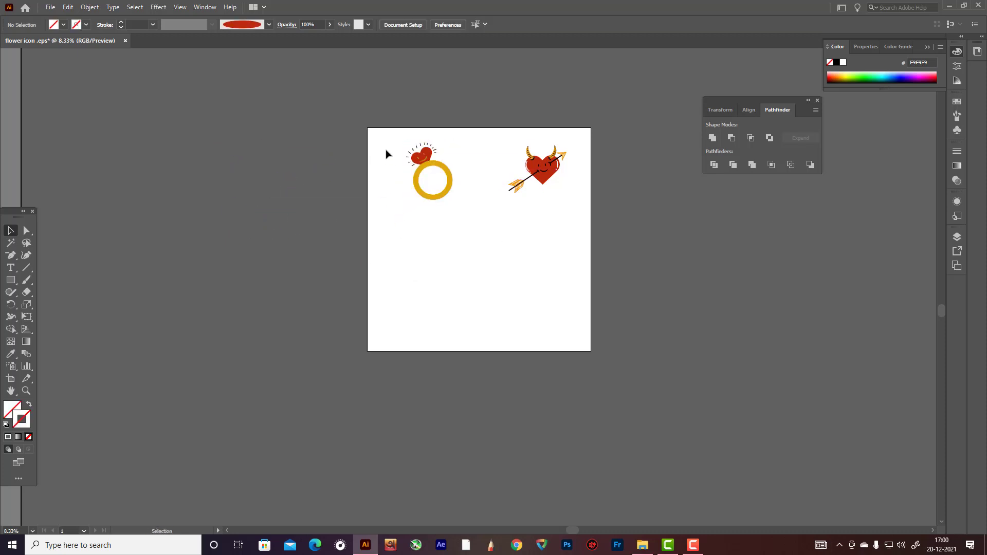
drag(387, 154, 651, 261)
scroll(576, 160, up, 3)
scroll(399, 242, up, 2)
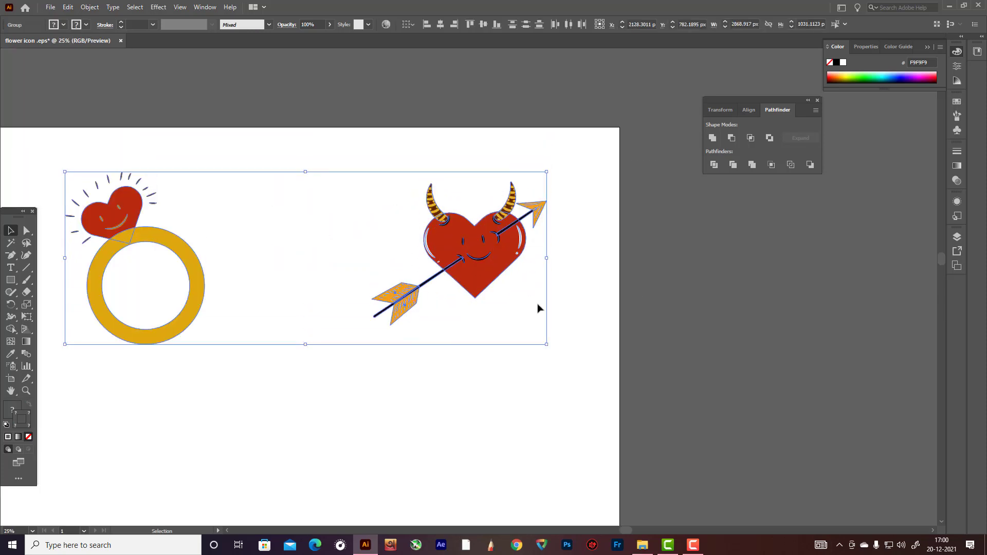
click(538, 306)
Move the horned heart icon below the ring and enlarge it to about twice its size in the artboard's centre
drag(364, 171, 609, 396)
scroll(578, 337, down, 3)
scroll(525, 340, up, 2)
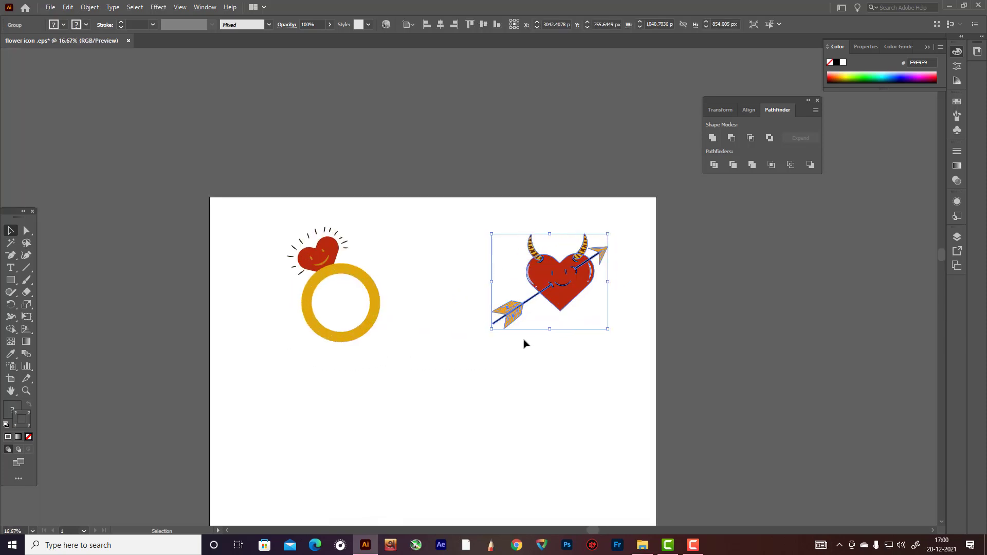
drag(574, 304, 439, 503)
drag(497, 415, 589, 353)
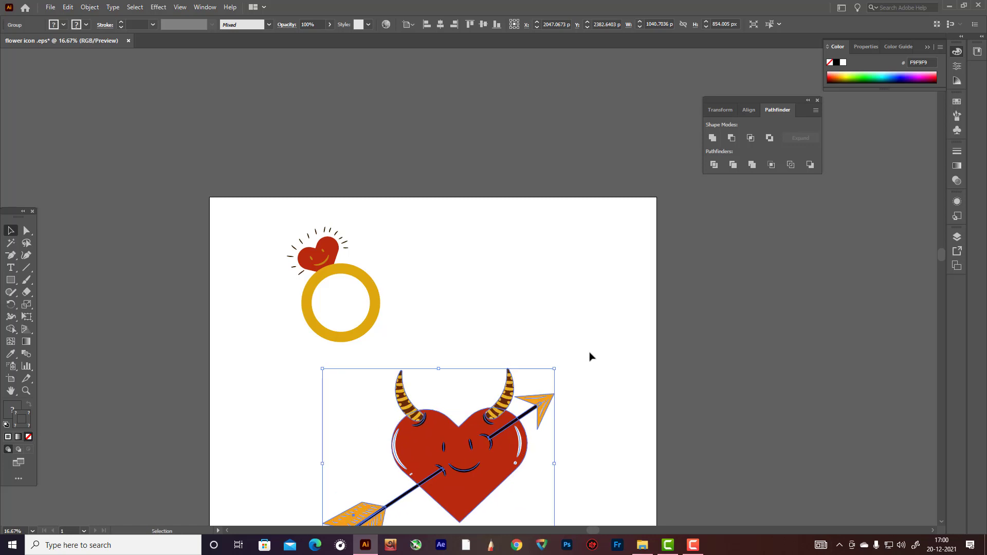
click(591, 356)
scroll(591, 379, down, 2)
scroll(591, 383, down, 2)
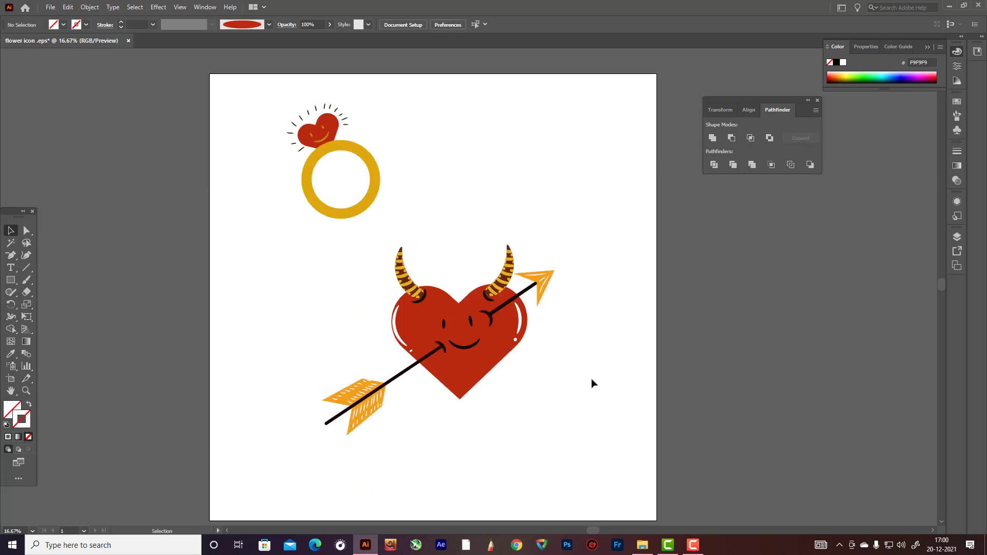